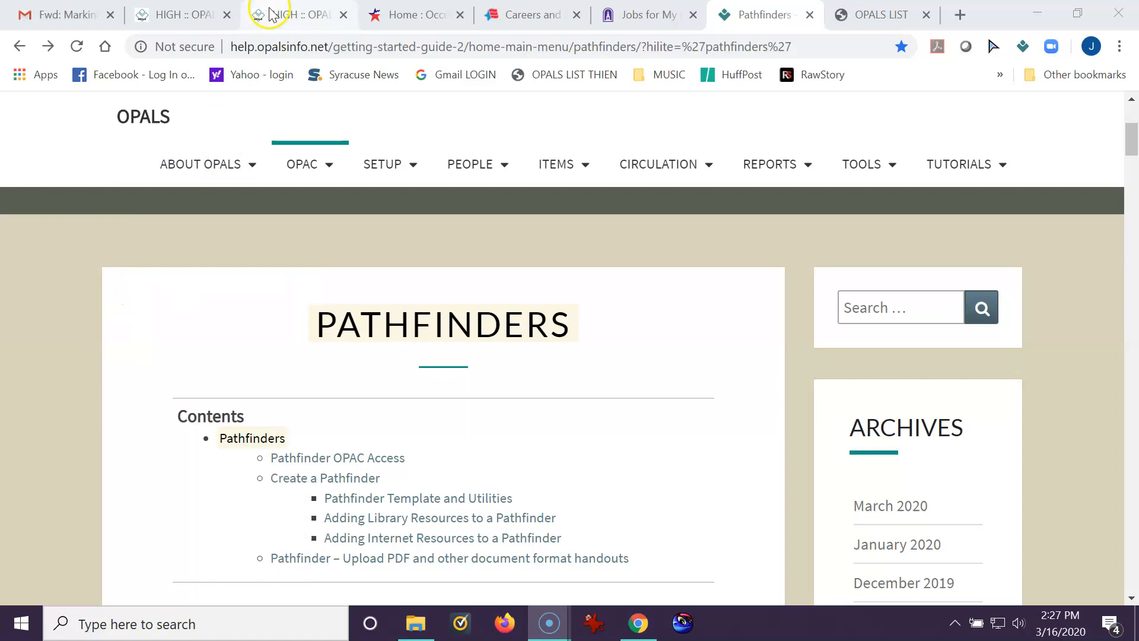
Read through the Pathfinders help page from its contents list to the Create a Pathfinder instructions
drag(231, 47, 336, 47)
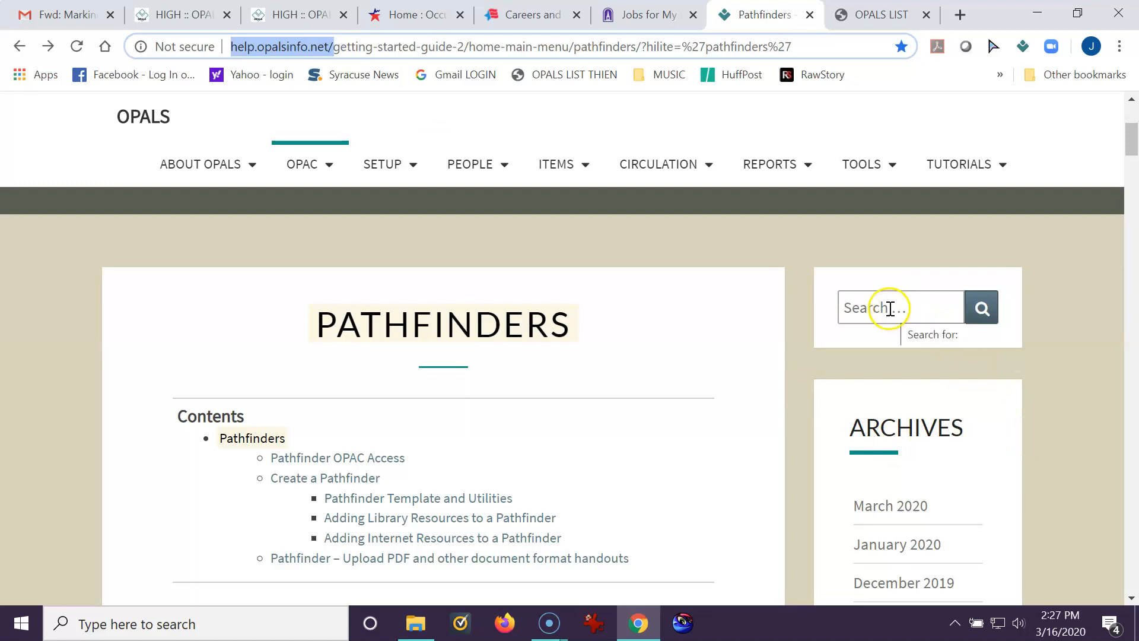
scroll(620, 365, down, 1)
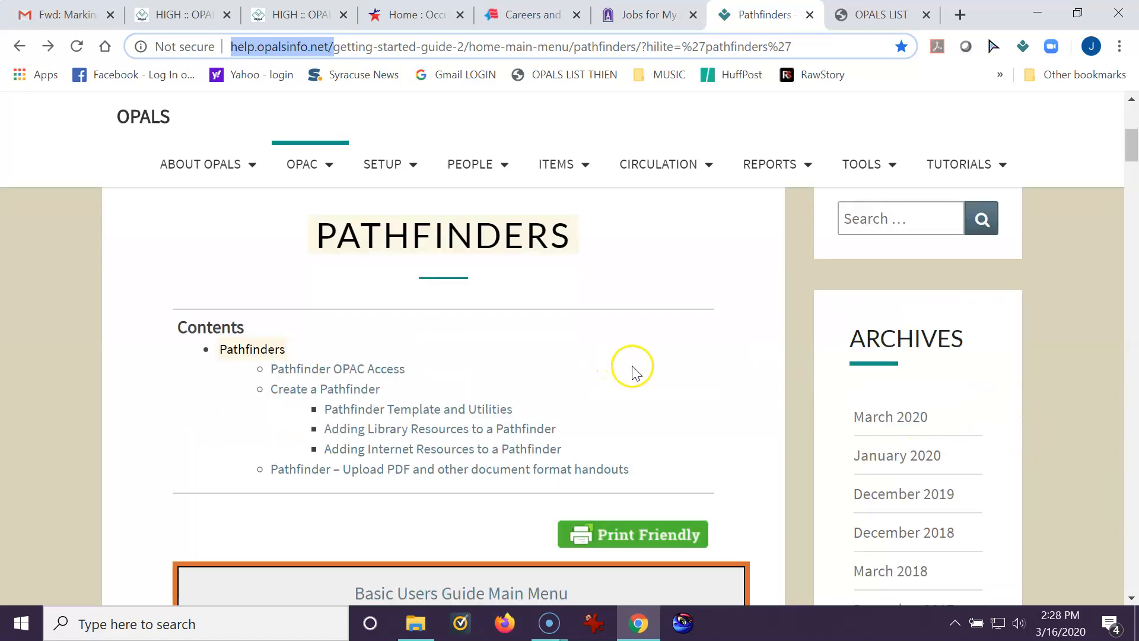
scroll(668, 385, down, 1)
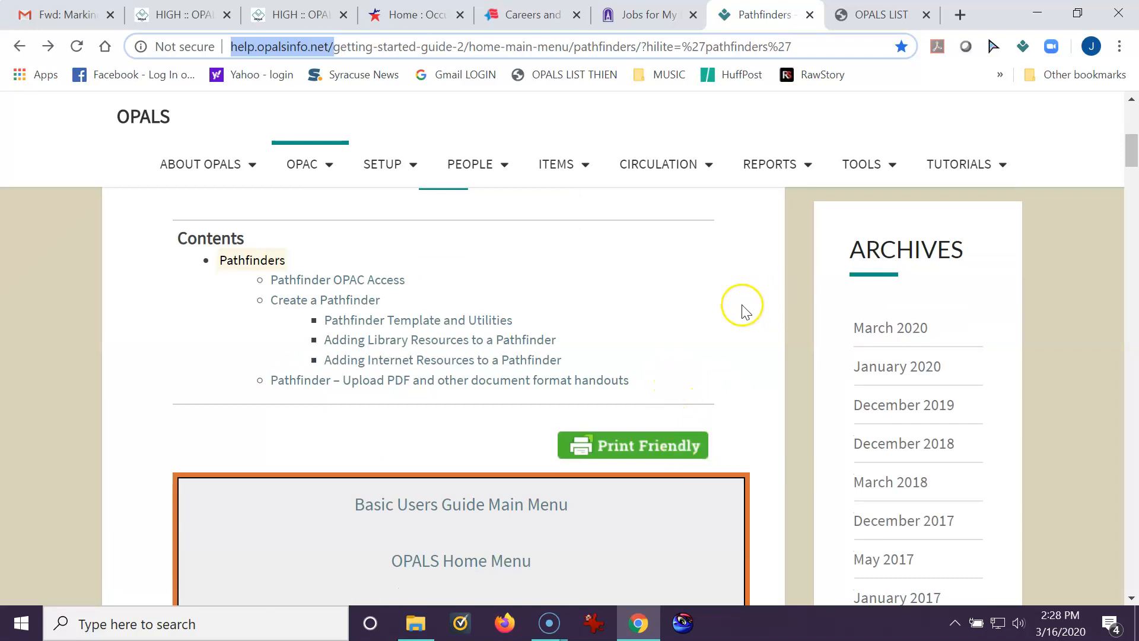
scroll(741, 306, down, 2)
scroll(741, 304, down, 5)
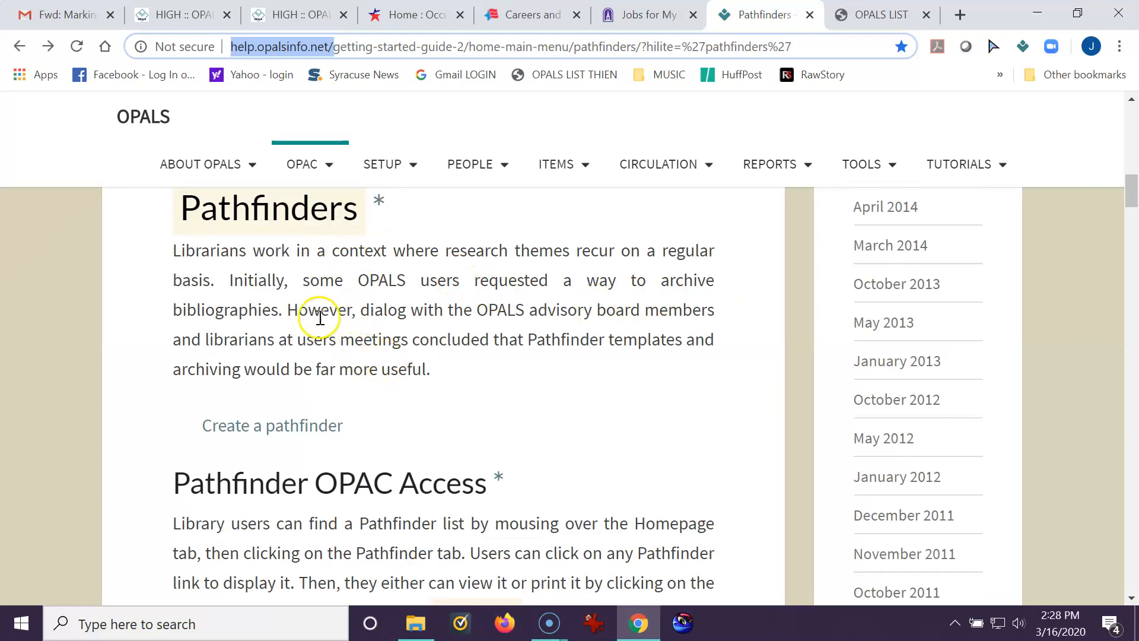
scroll(292, 302, down, 12)
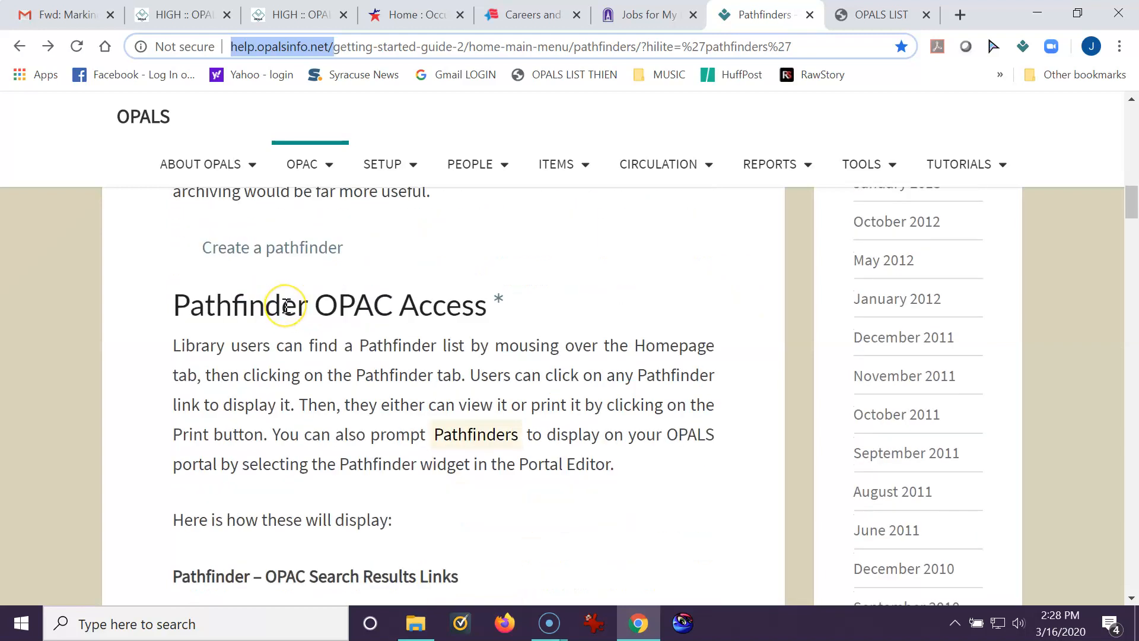
scroll(286, 305, down, 18)
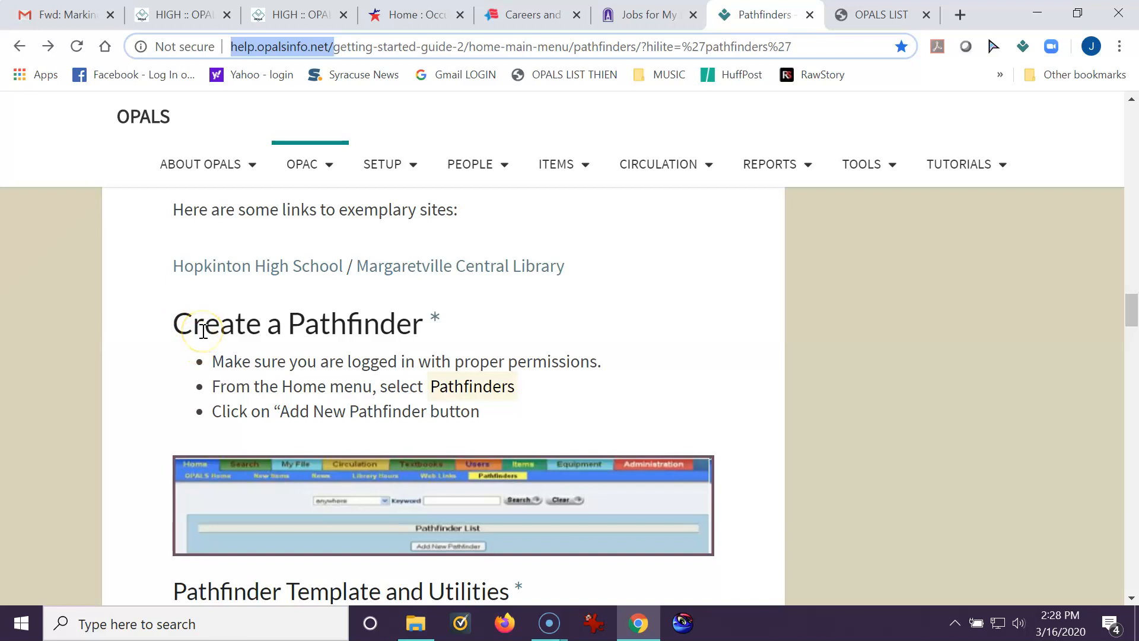
Switch to the OPALS High School Library site and start a new pathfinder from its Pathfinders list
click(176, 14)
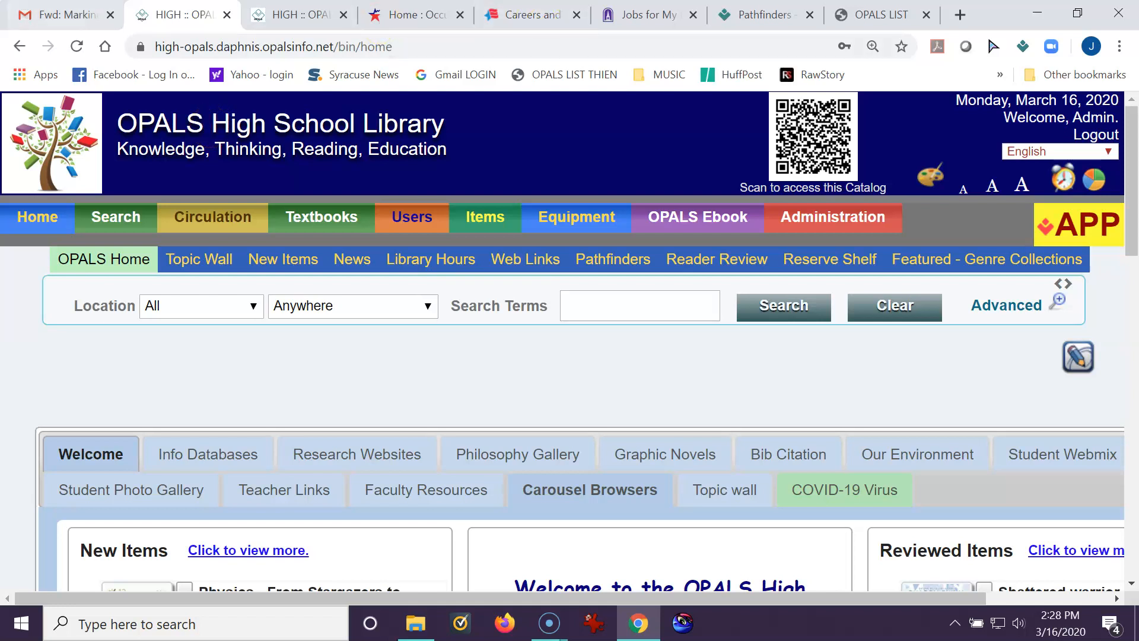
mouse_move(7, 249)
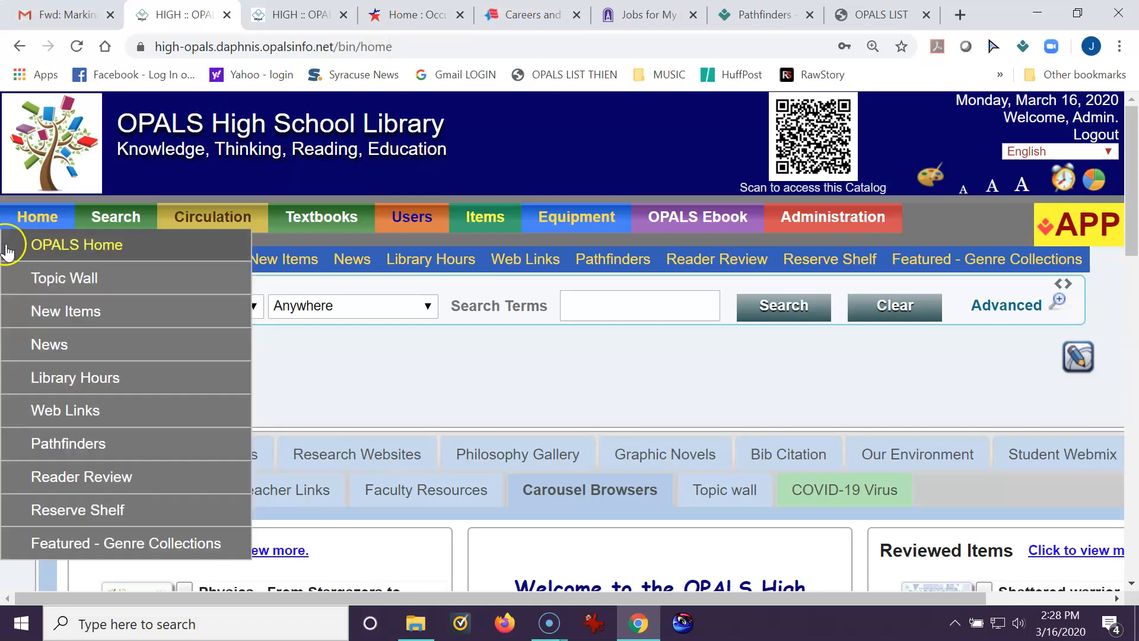
click(55, 452)
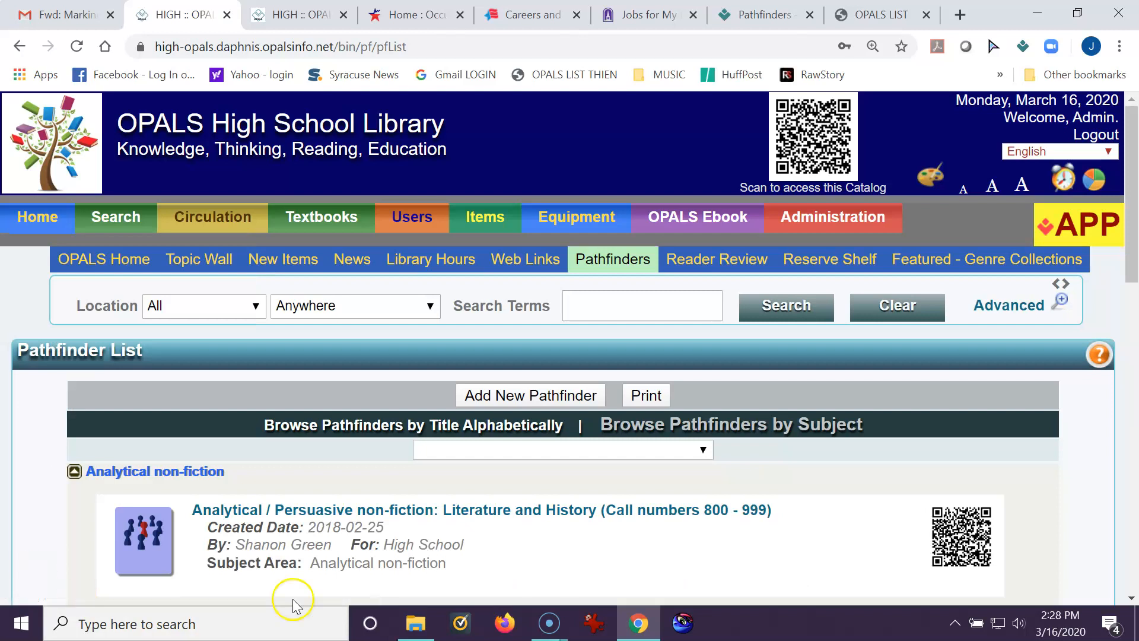
click(536, 394)
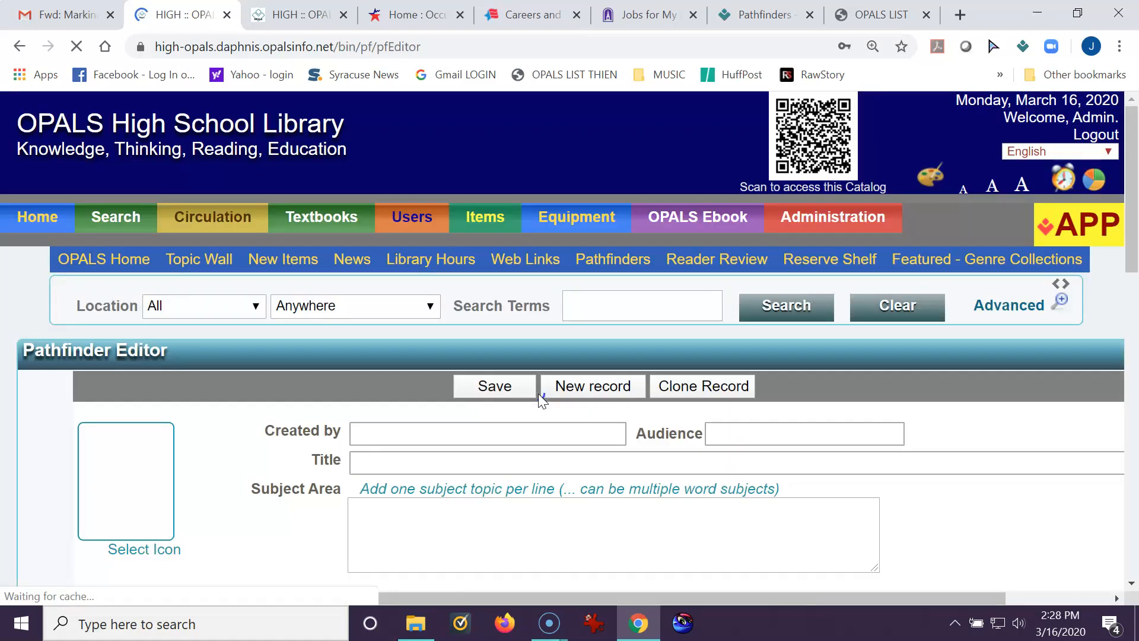
Fill in the pathfinder's creator as JHS and enter Careers as both its title and subject area
click(369, 434)
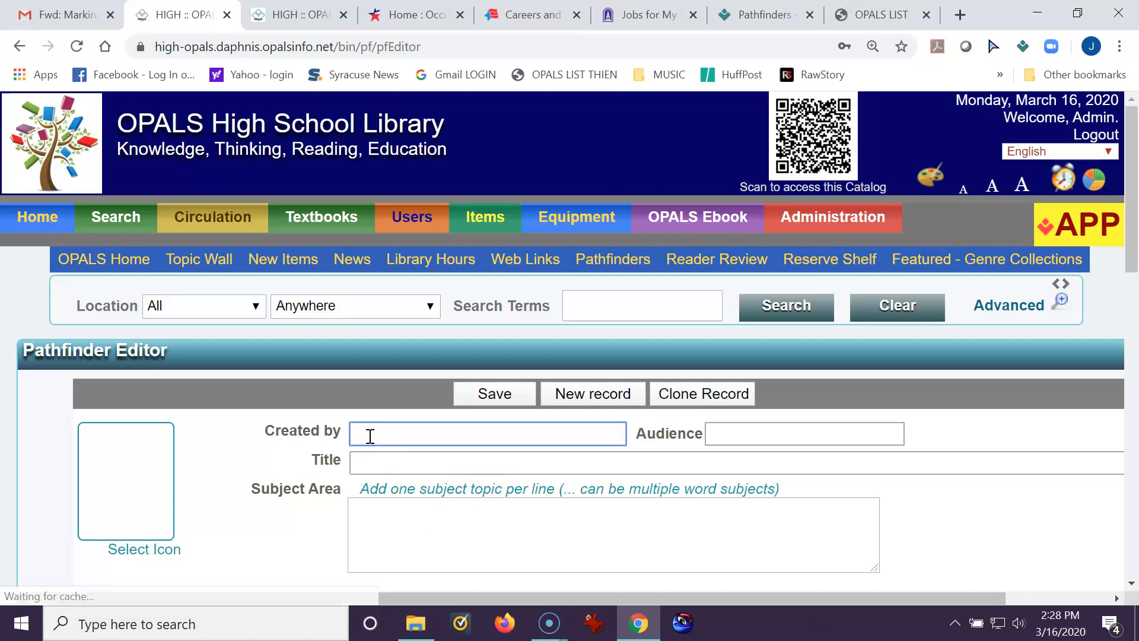
text(JHS)
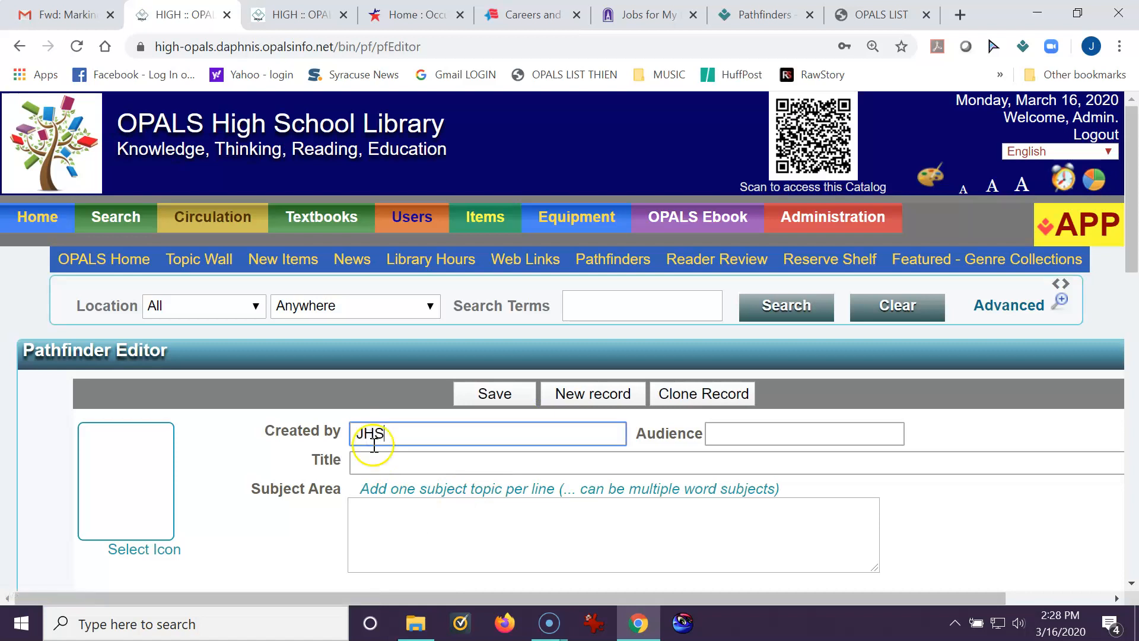
click(380, 457)
text(Careers)
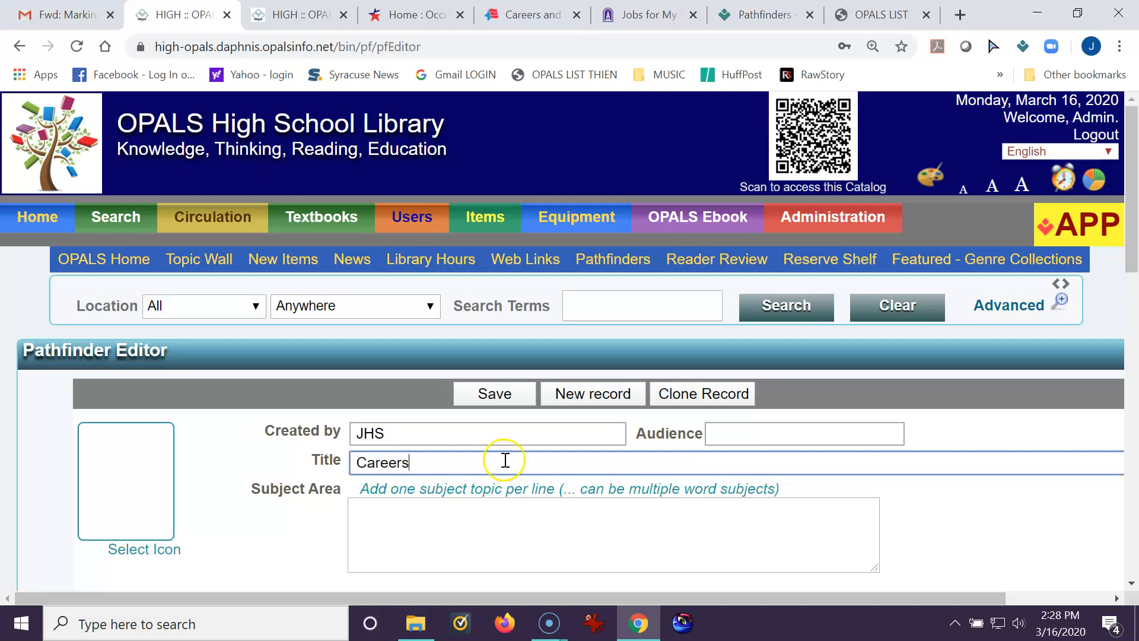
click(418, 525)
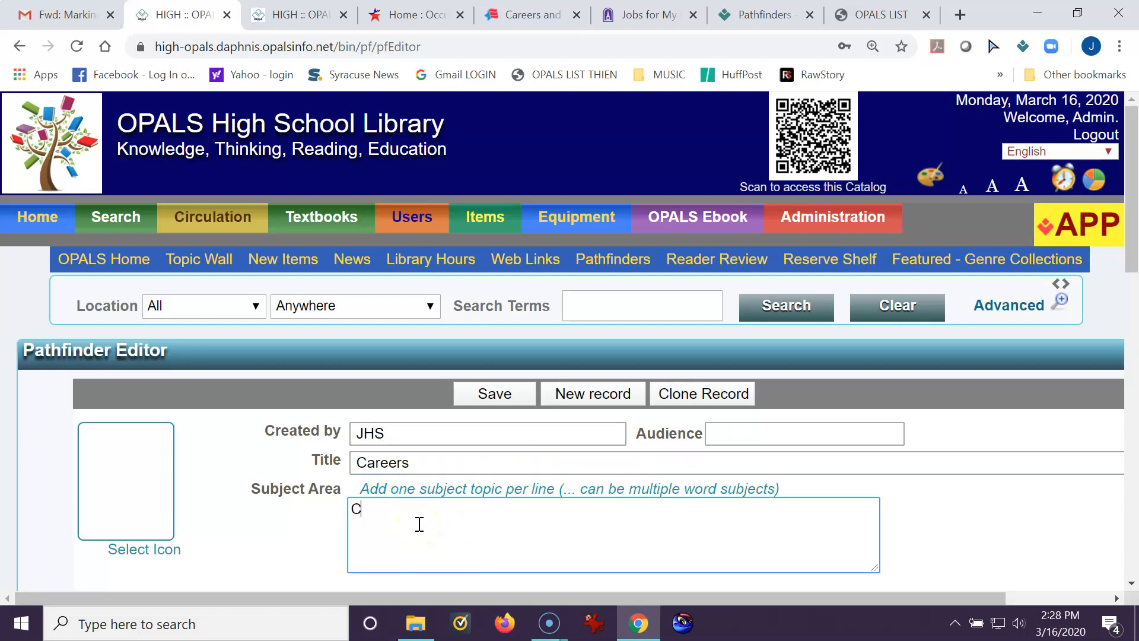
text(Careers)
Add a book resource group to the library resources with the header "Careers - Library Holdings"
scroll(510, 493, down, 3)
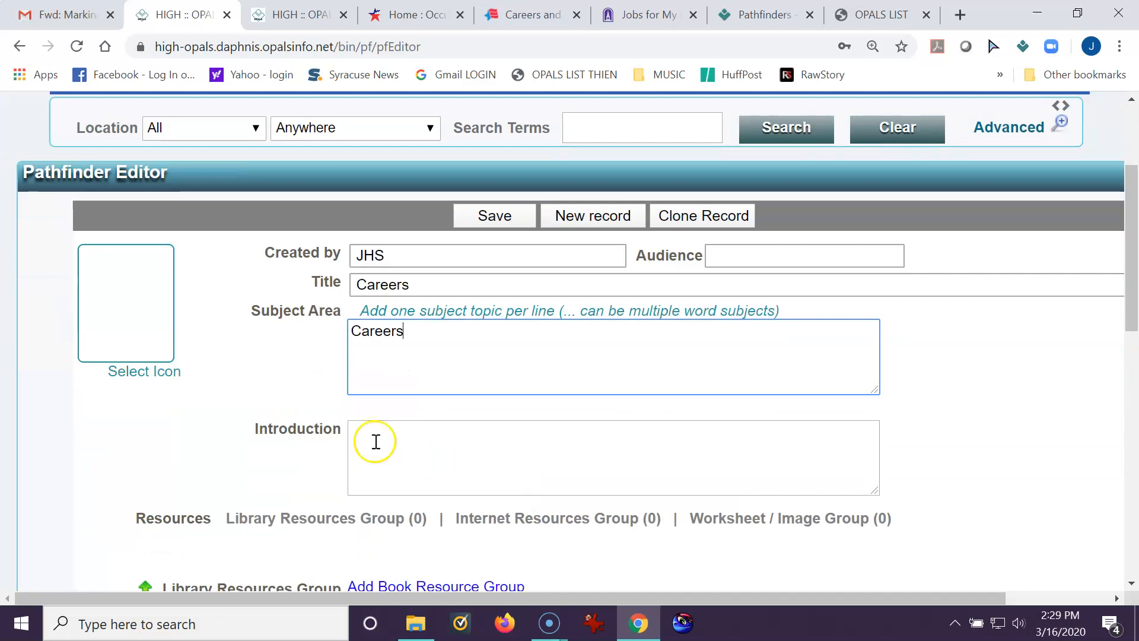
scroll(302, 382, down, 2)
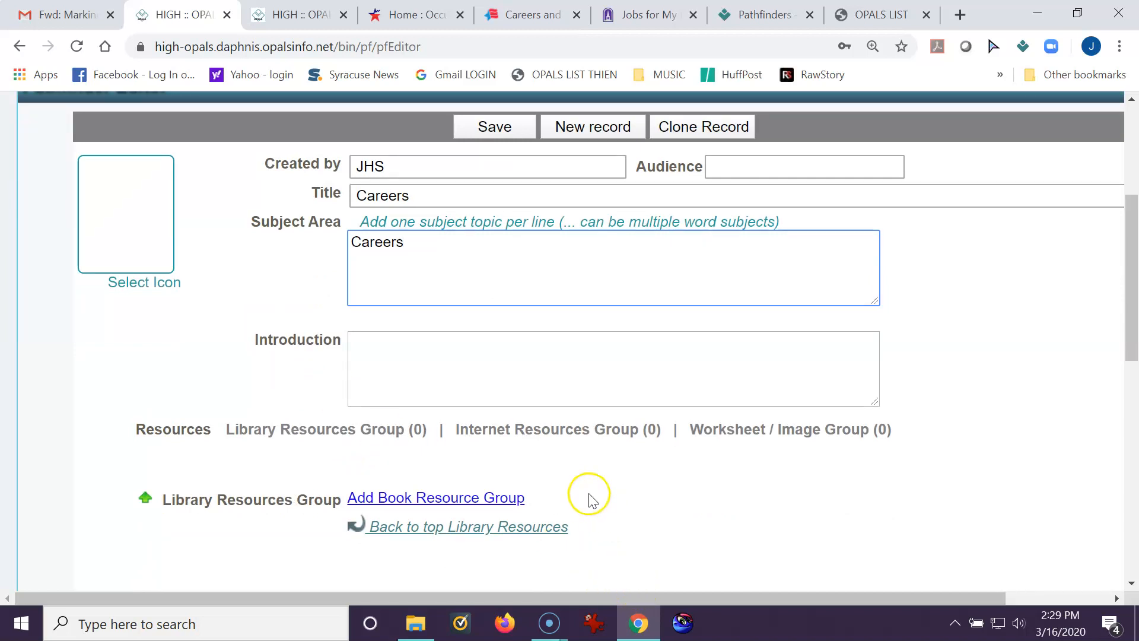
click(427, 498)
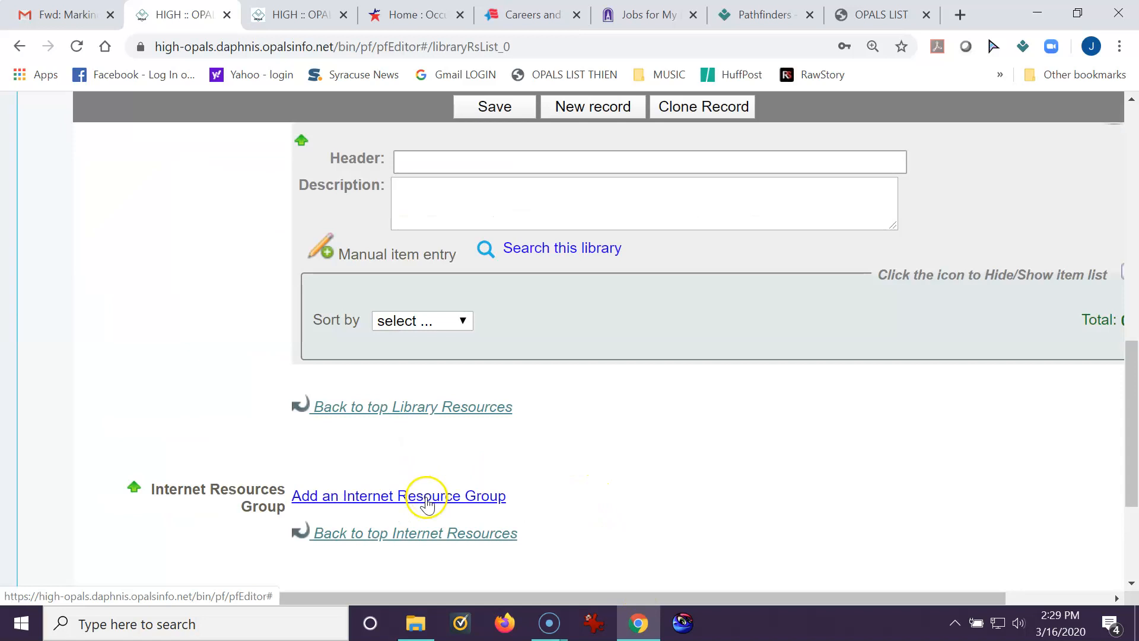
scroll(432, 493, up, 2)
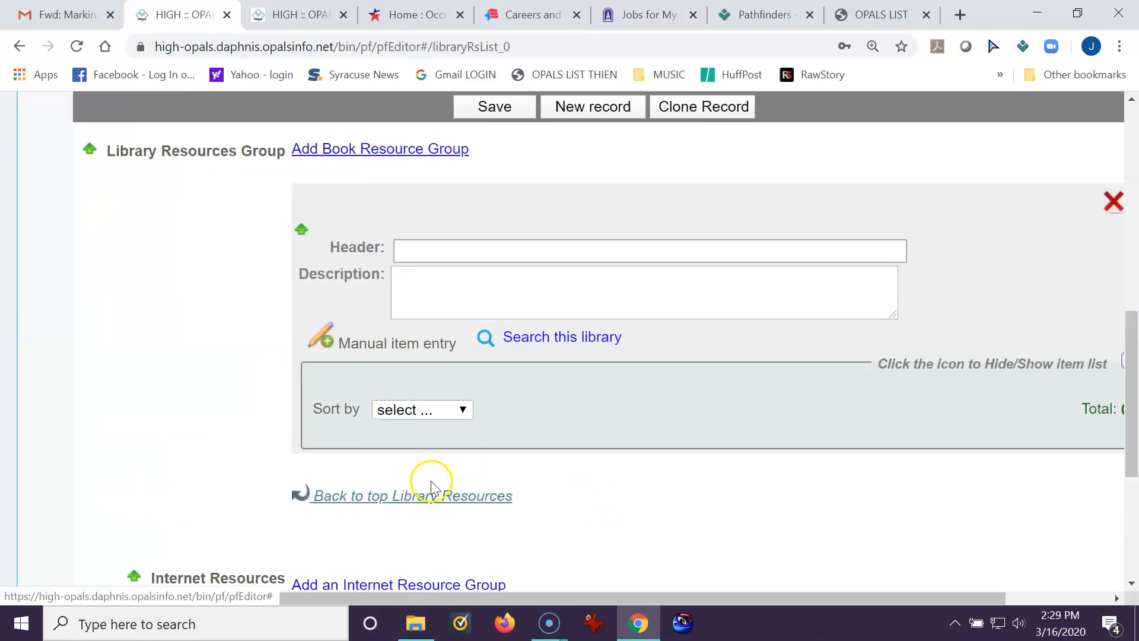
click(415, 250)
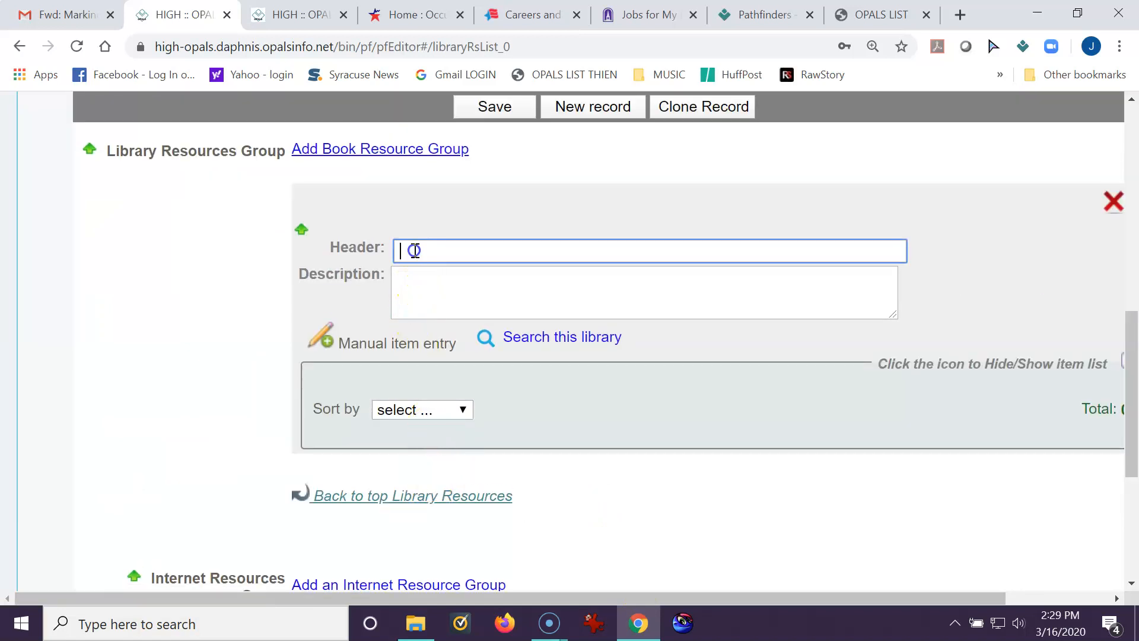
text(Careers - Library )
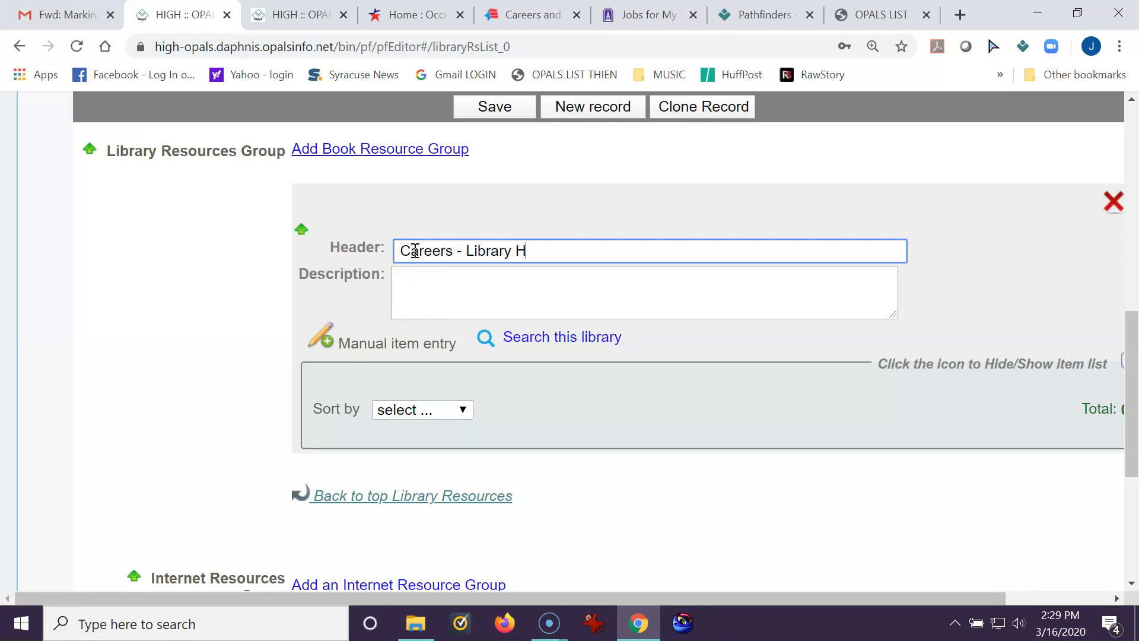
text(Holdings)
Search this library by subject for "career*" to find items for the Careers - Library Holdings group
click(541, 337)
text(career*)
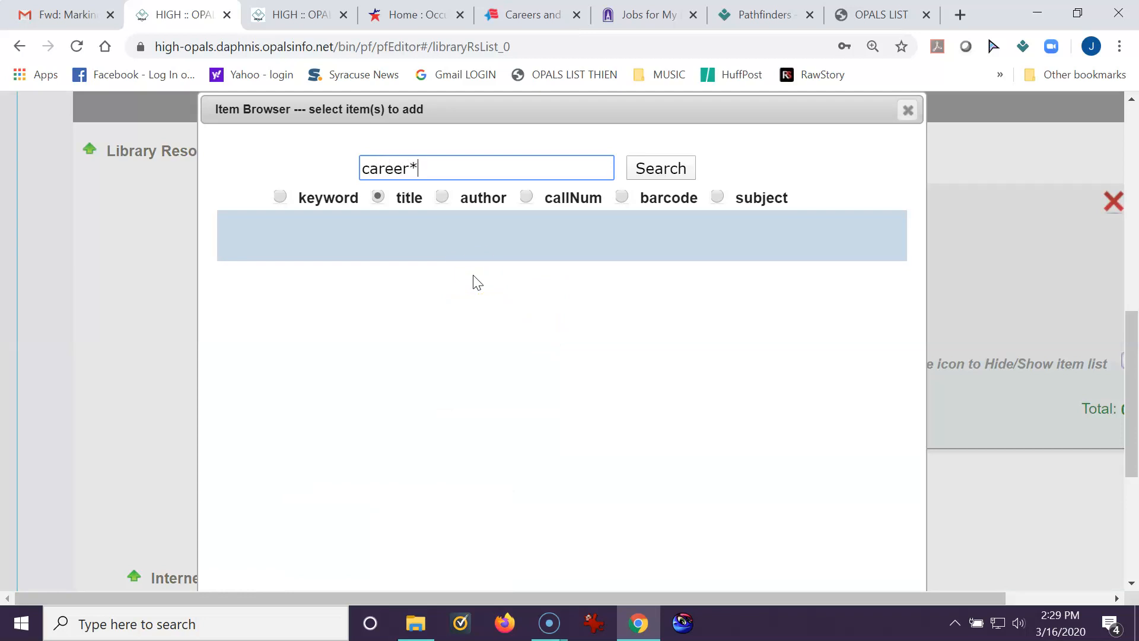
click(479, 274)
click(717, 196)
click(663, 172)
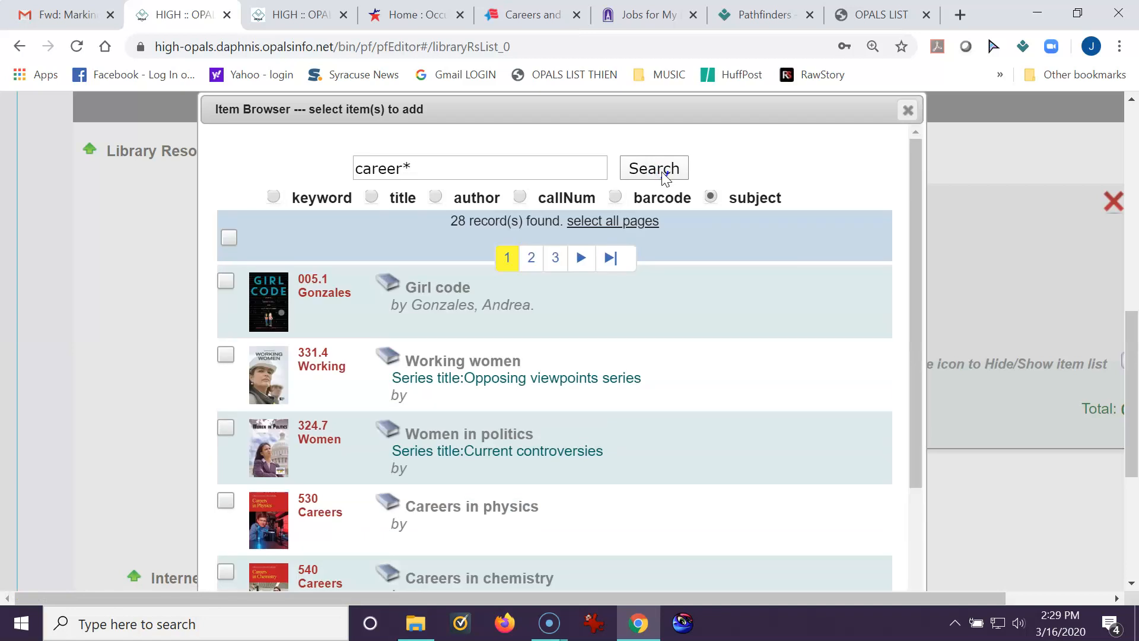
Select the career search results on all pages and add them to the Careers - Library Holdings group
click(600, 227)
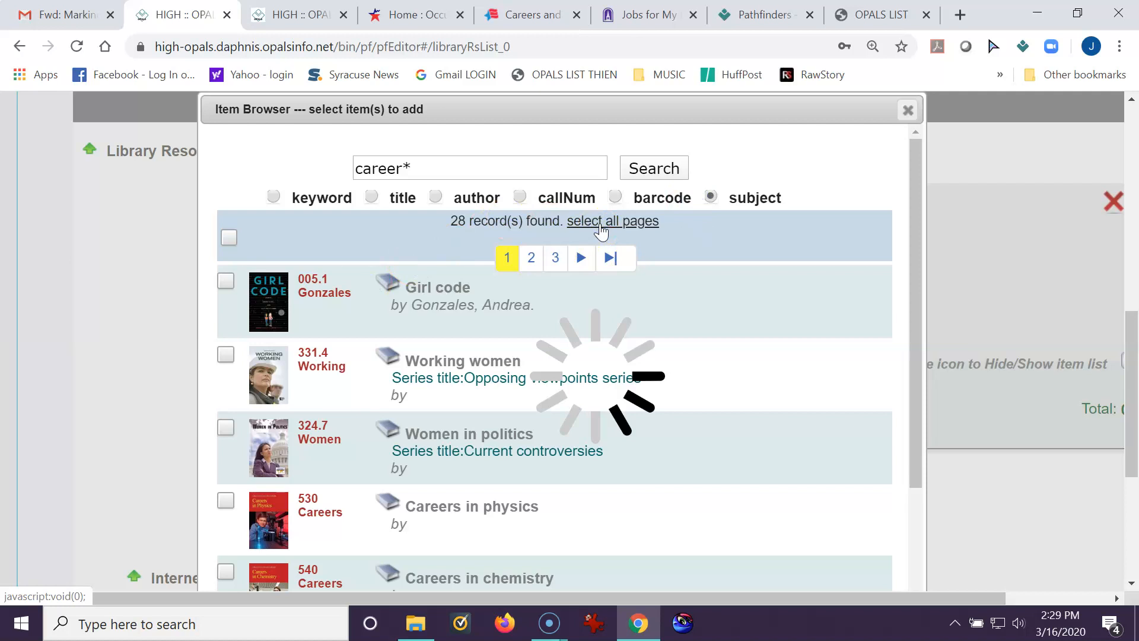
scroll(600, 237, down, 1)
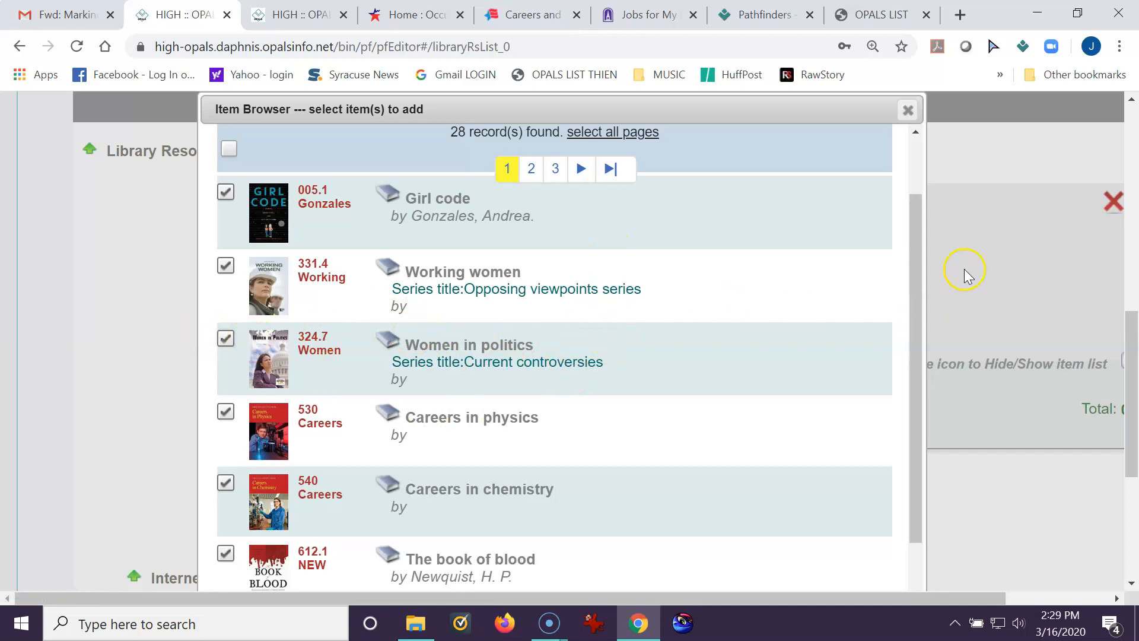
scroll(964, 272, down, 4)
click(765, 455)
scroll(766, 459, down, 5)
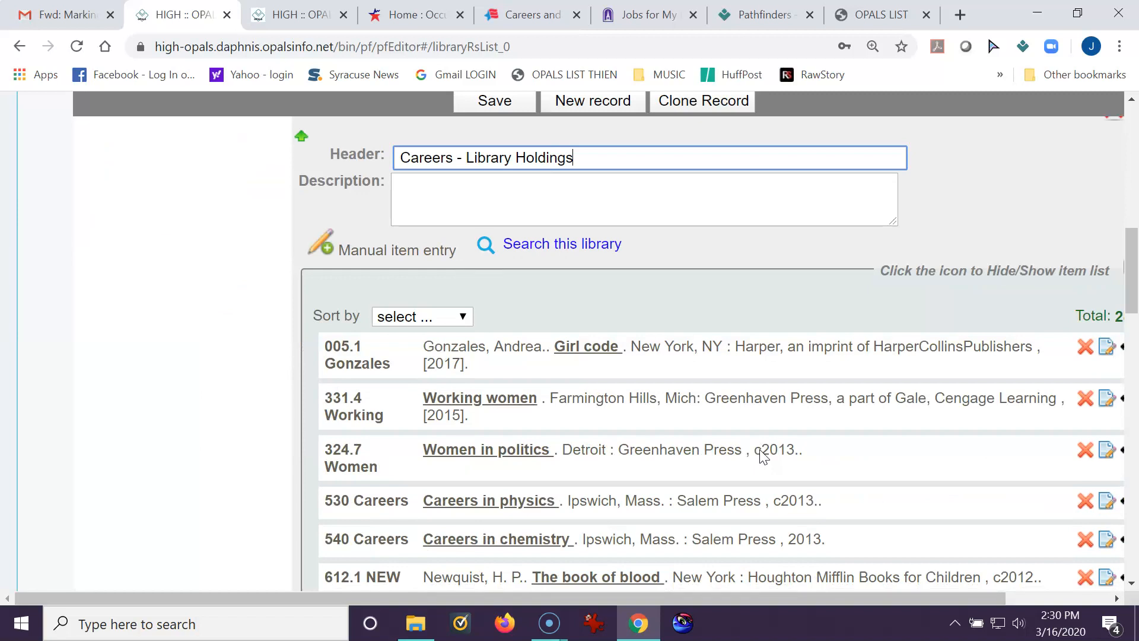
drag(578, 598, 685, 603)
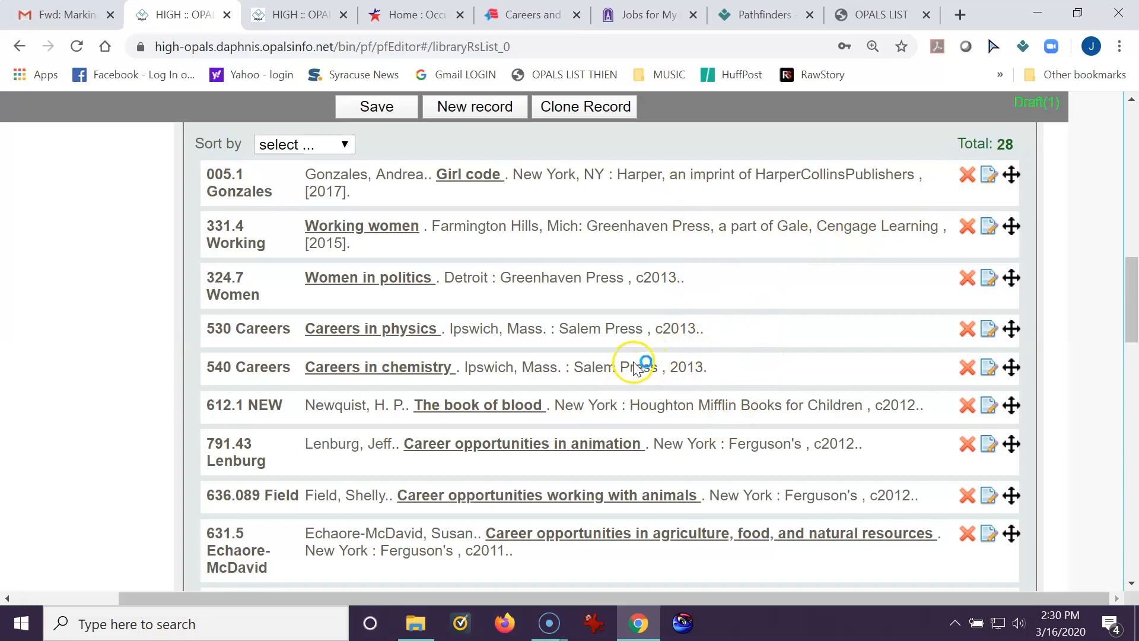
Add a second book resource group with the header "Vocational Guidance"
scroll(634, 367, up, 4)
scroll(207, 252, up, 2)
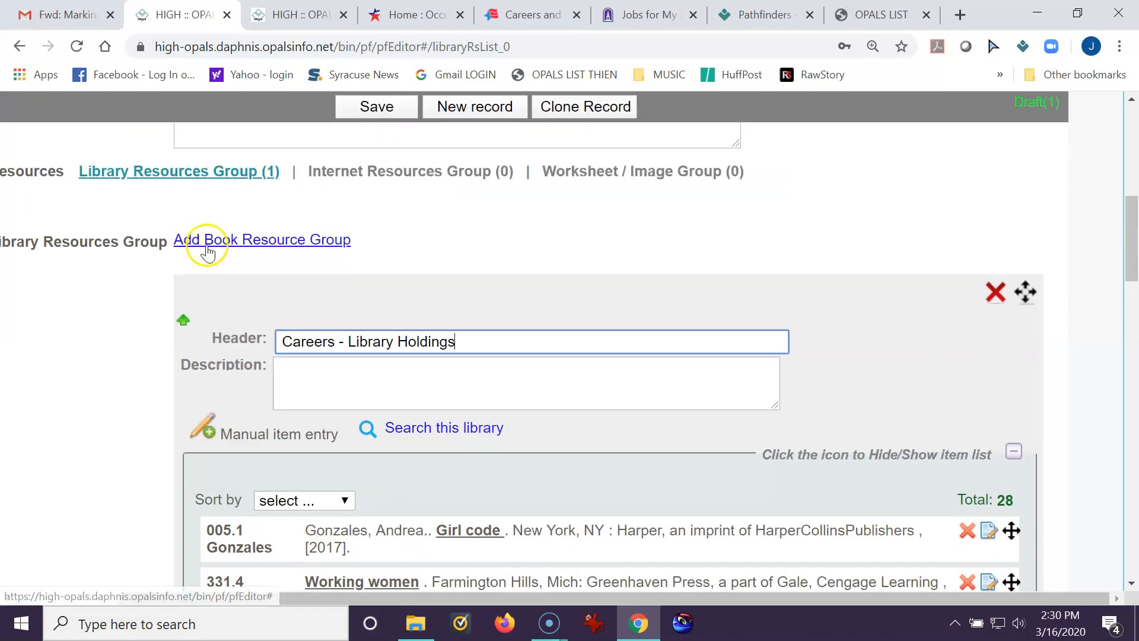
click(280, 243)
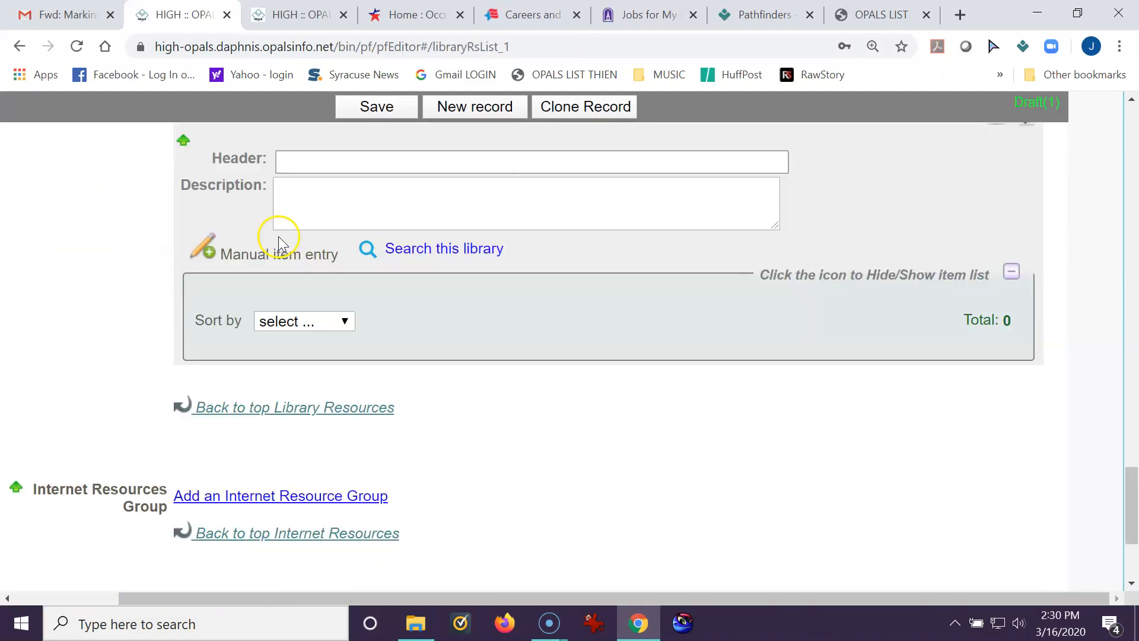
click(312, 158)
text(Vocational Gu)
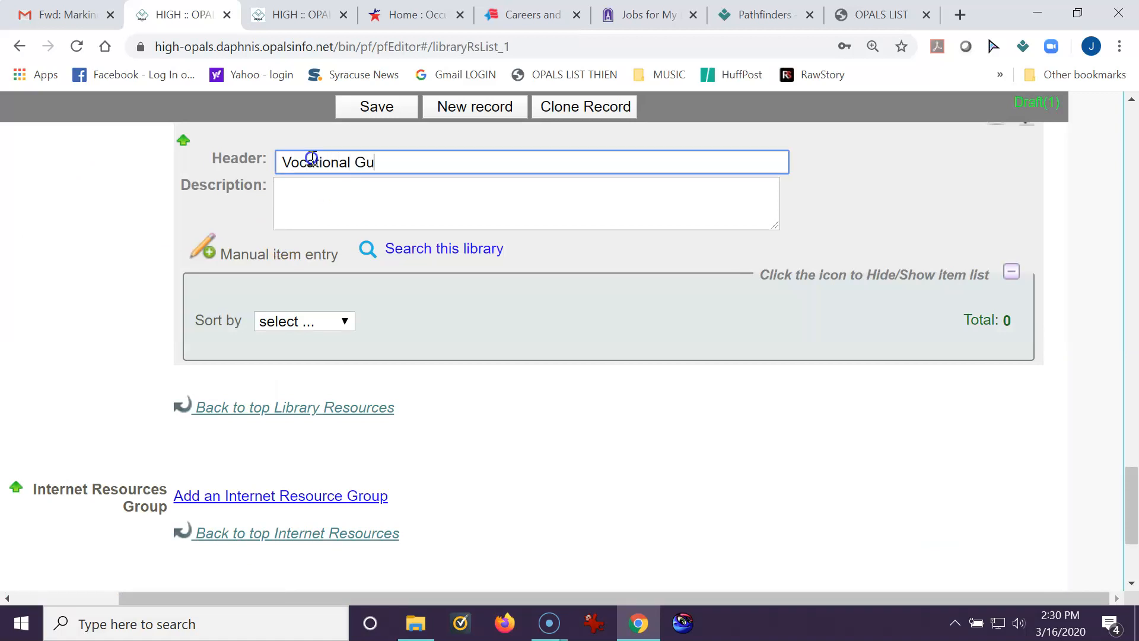
text(idance)
Search this library by subject for "vocational" to find items for the Vocational Guidance group
scroll(450, 248, up, 2)
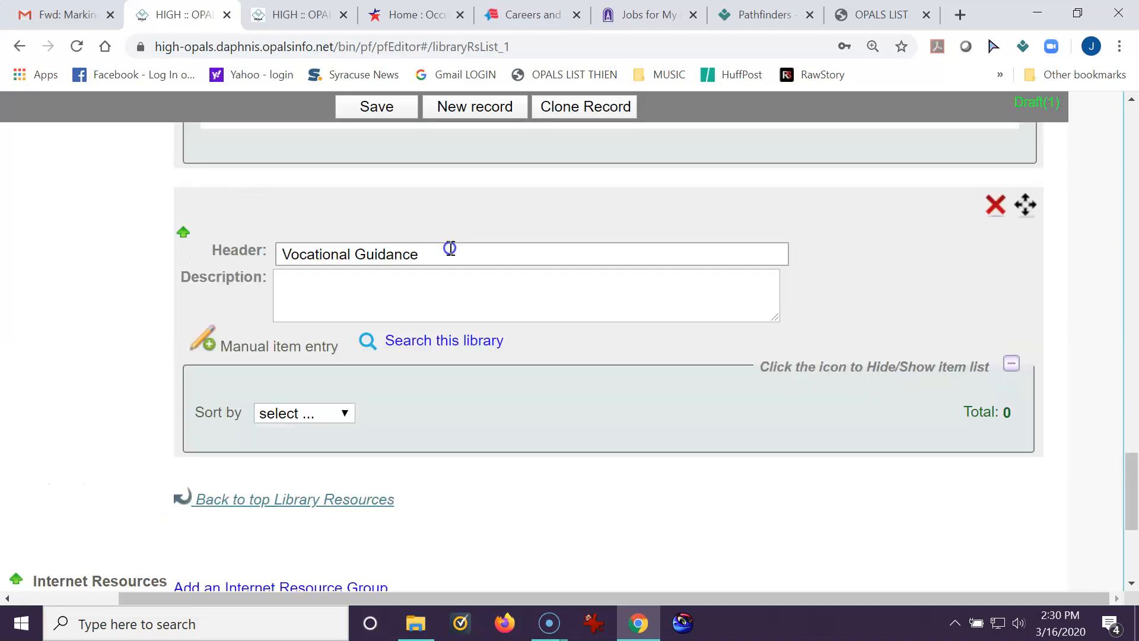
click(435, 341)
scroll(434, 341, down, 1)
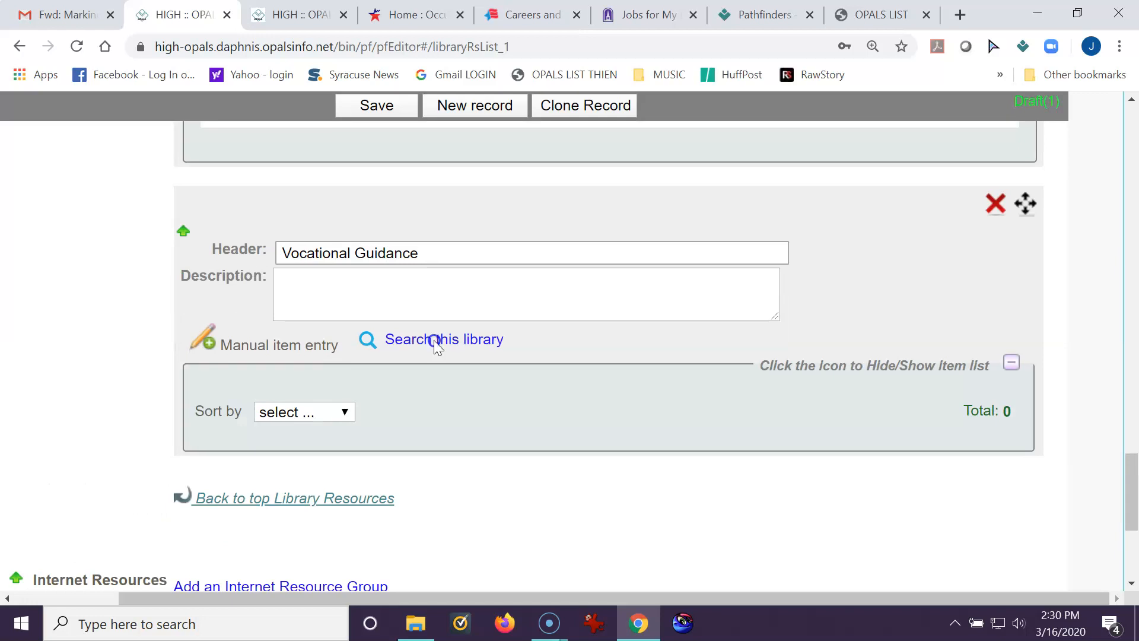
click(393, 251)
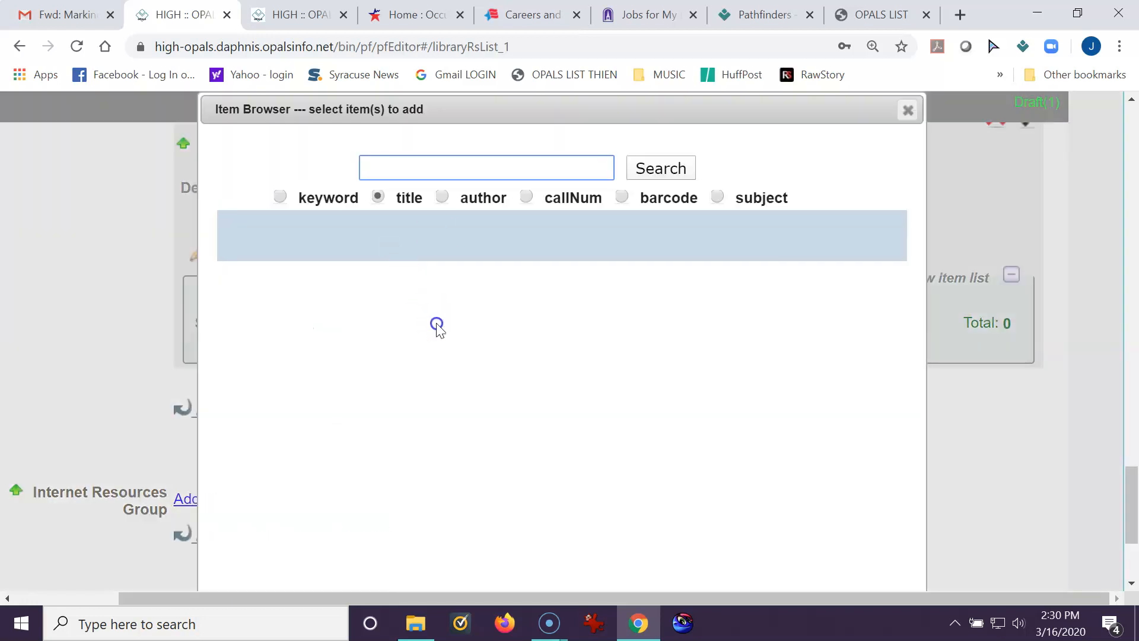
text(vocational)
click(719, 197)
click(667, 172)
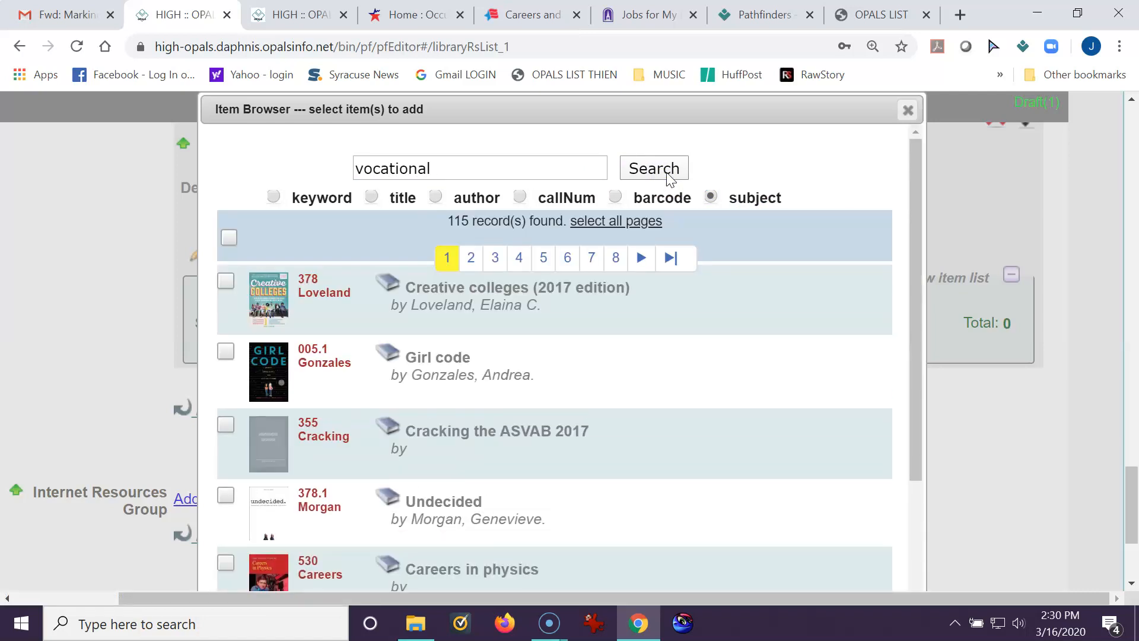
Select the vocational search results on all pages and add them to the Vocational Guidance group
click(613, 228)
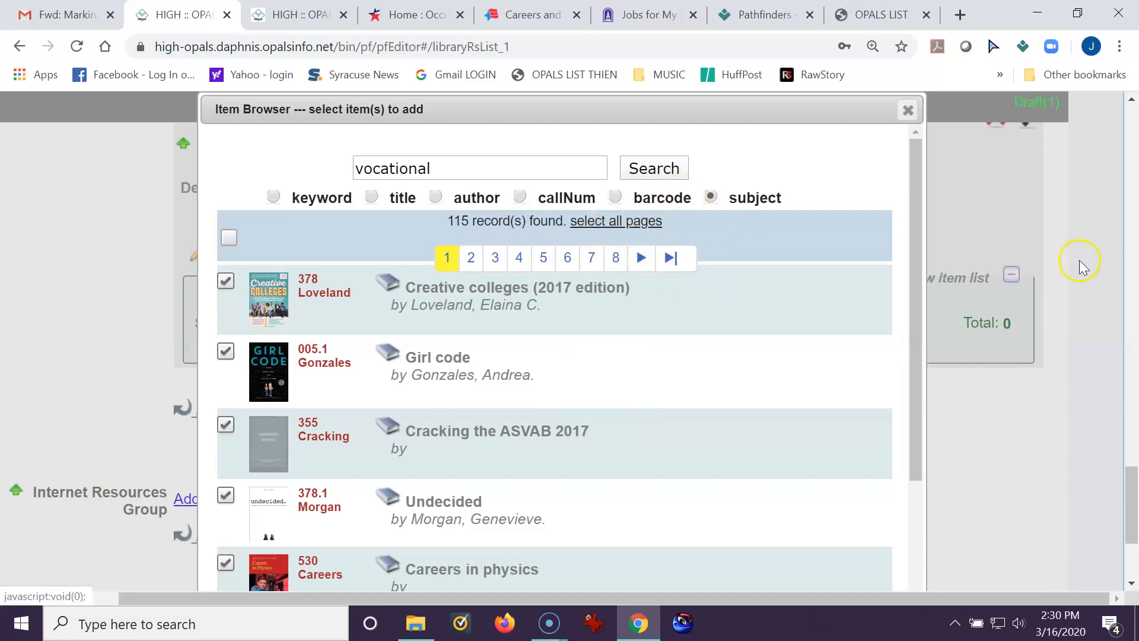
scroll(1080, 261, down, 4)
click(783, 510)
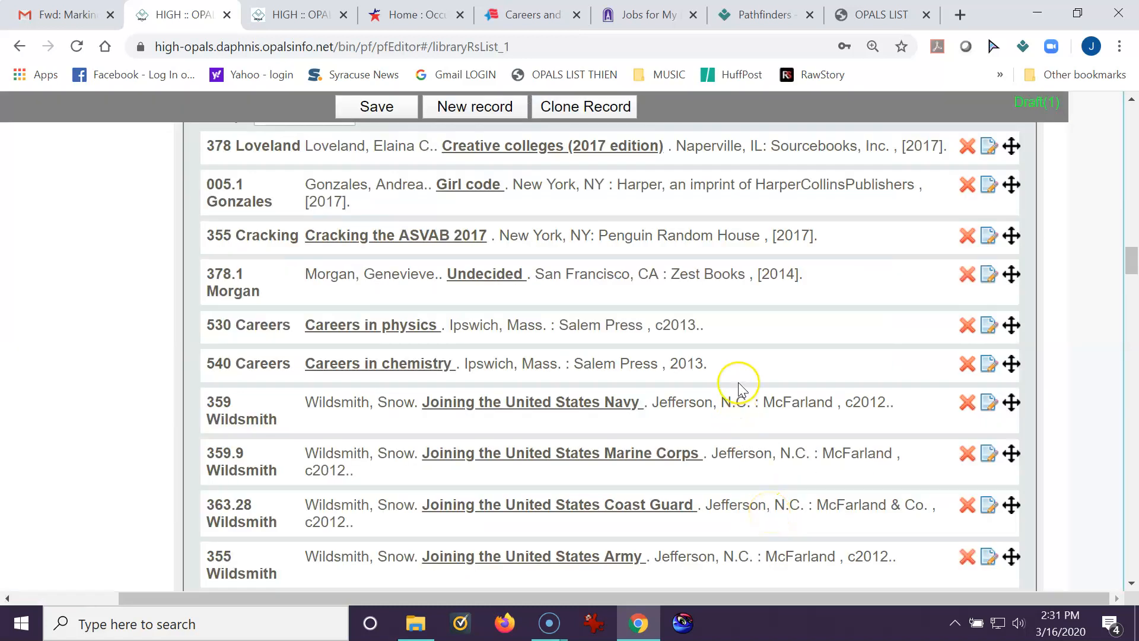
Review the item lists of the Careers - Library Holdings and Vocational Guidance book resource groups
scroll(738, 383, down, 3)
scroll(738, 386, up, 7)
scroll(738, 388, up, 15)
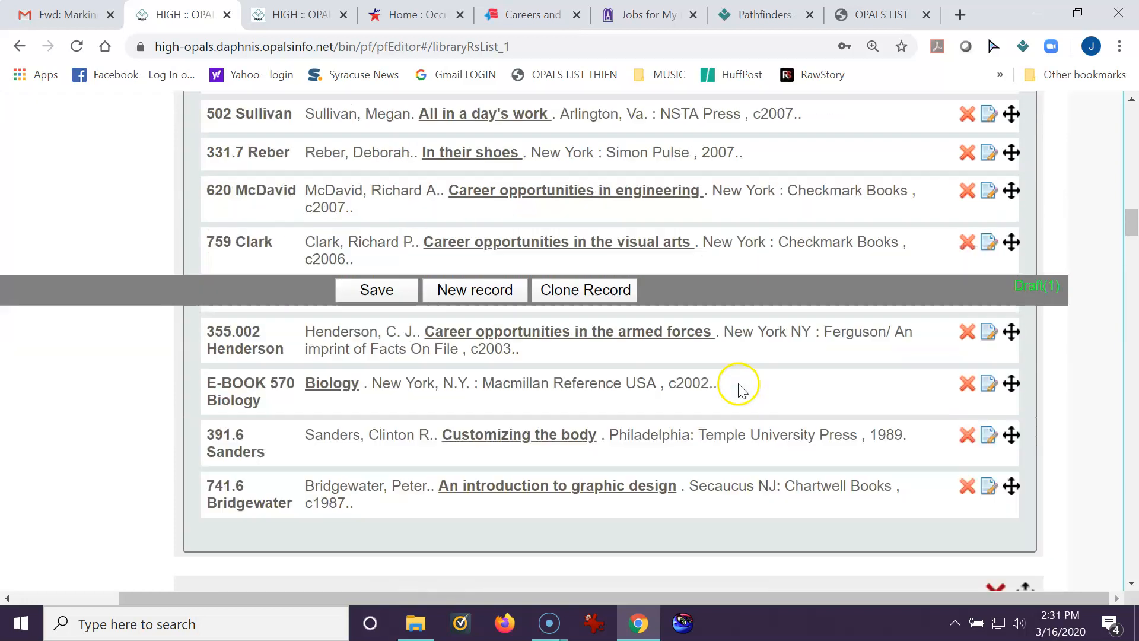
scroll(741, 386, up, 2)
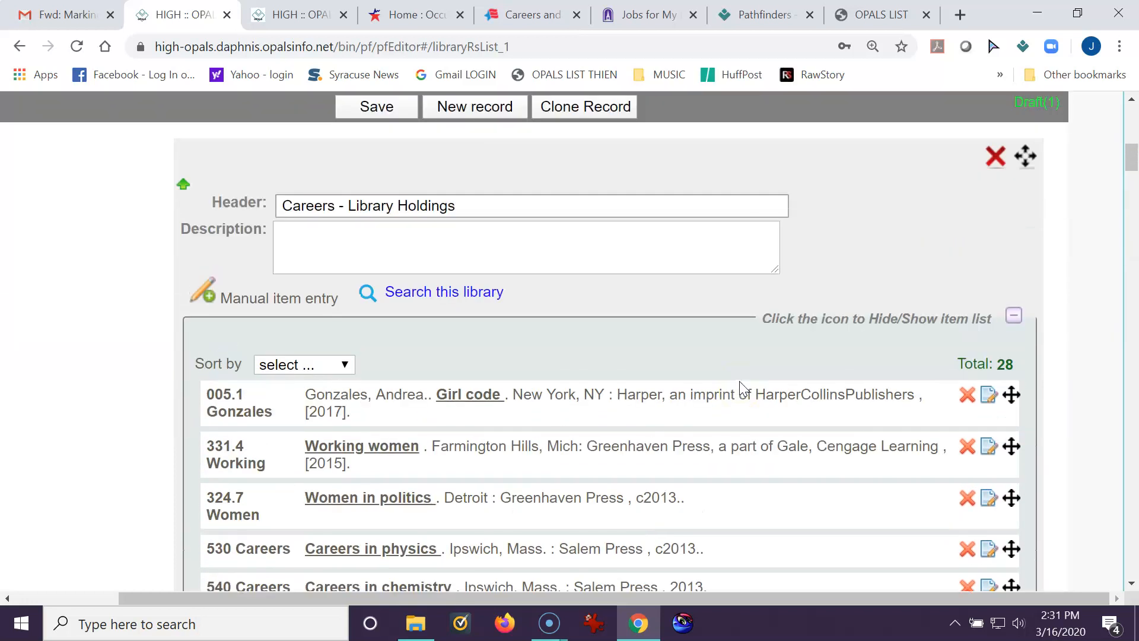
scroll(741, 387, up, 2)
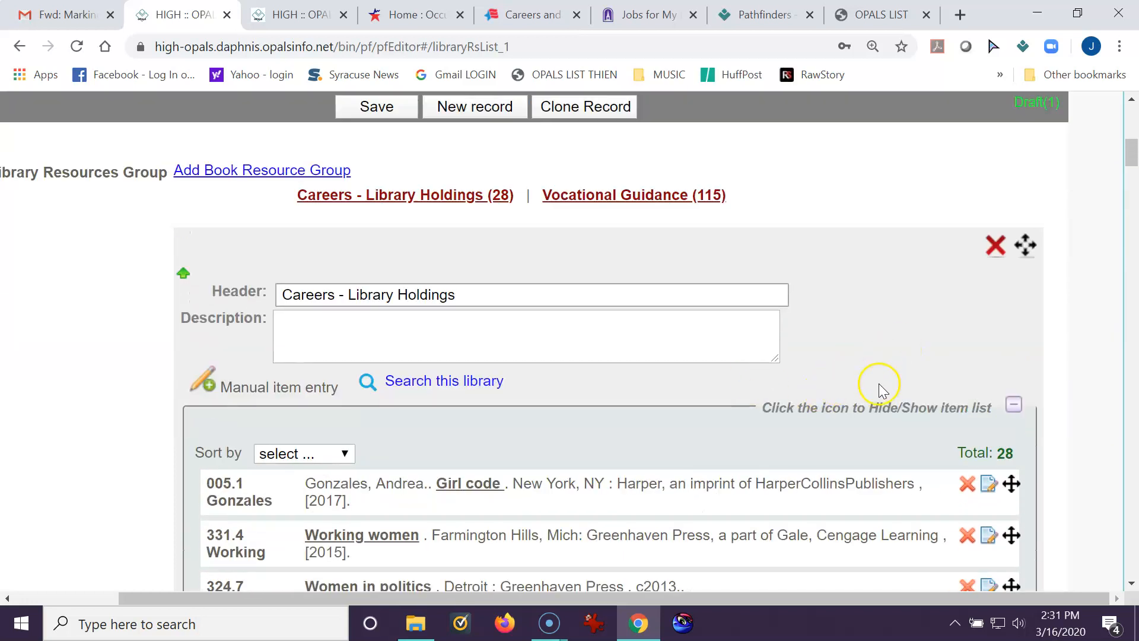
scroll(1014, 178, up, 2)
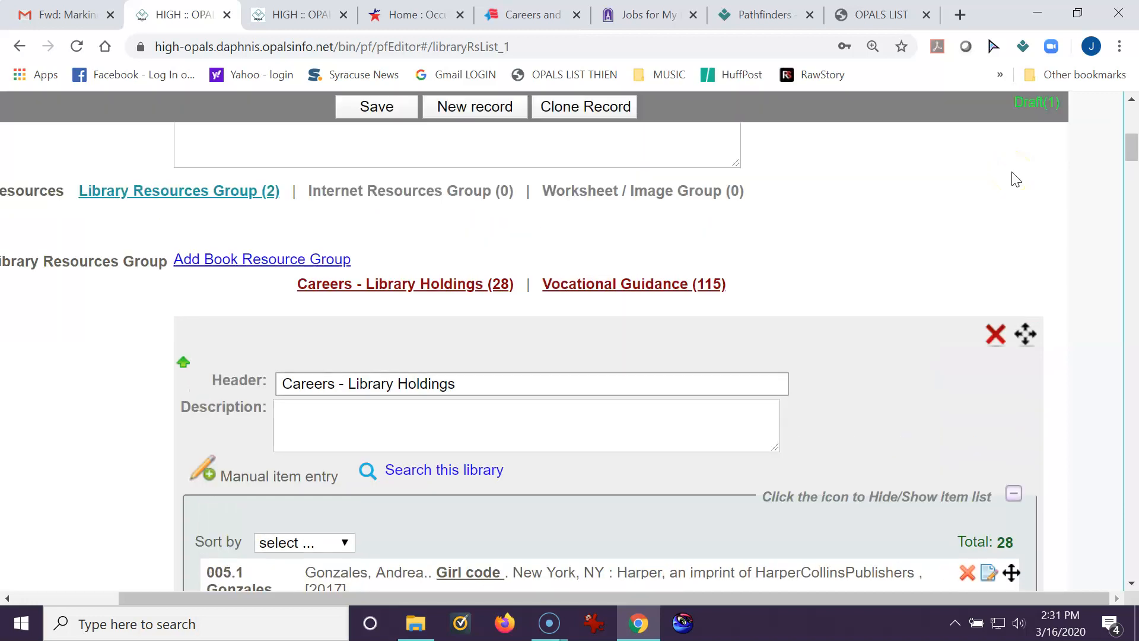
scroll(1015, 178, down, 4)
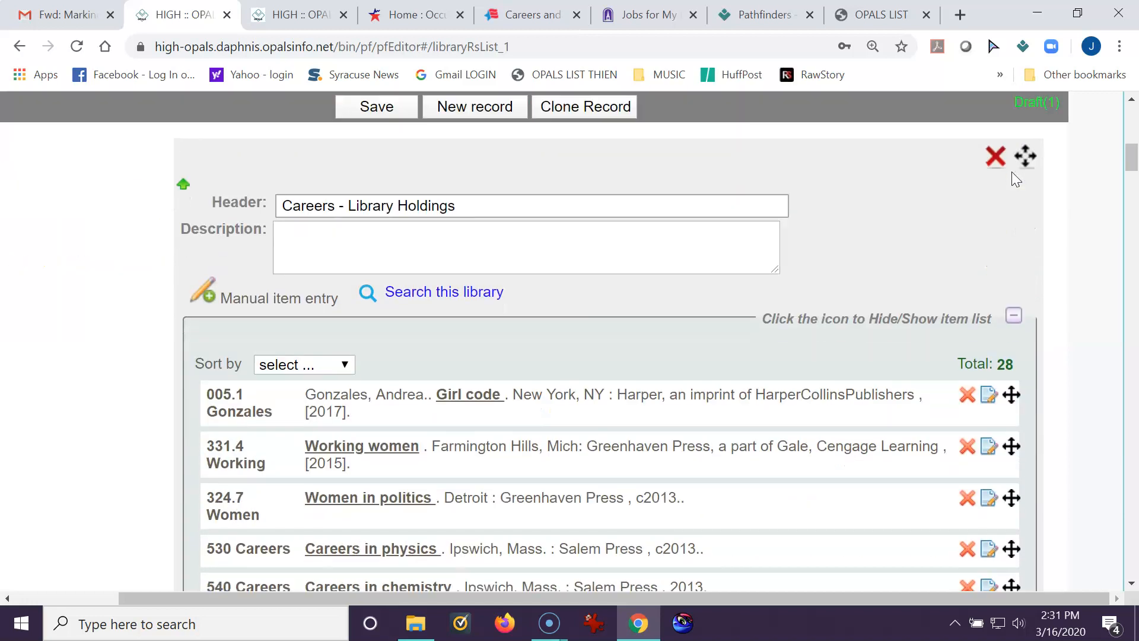
scroll(1014, 178, down, 10)
scroll(1014, 178, down, 20)
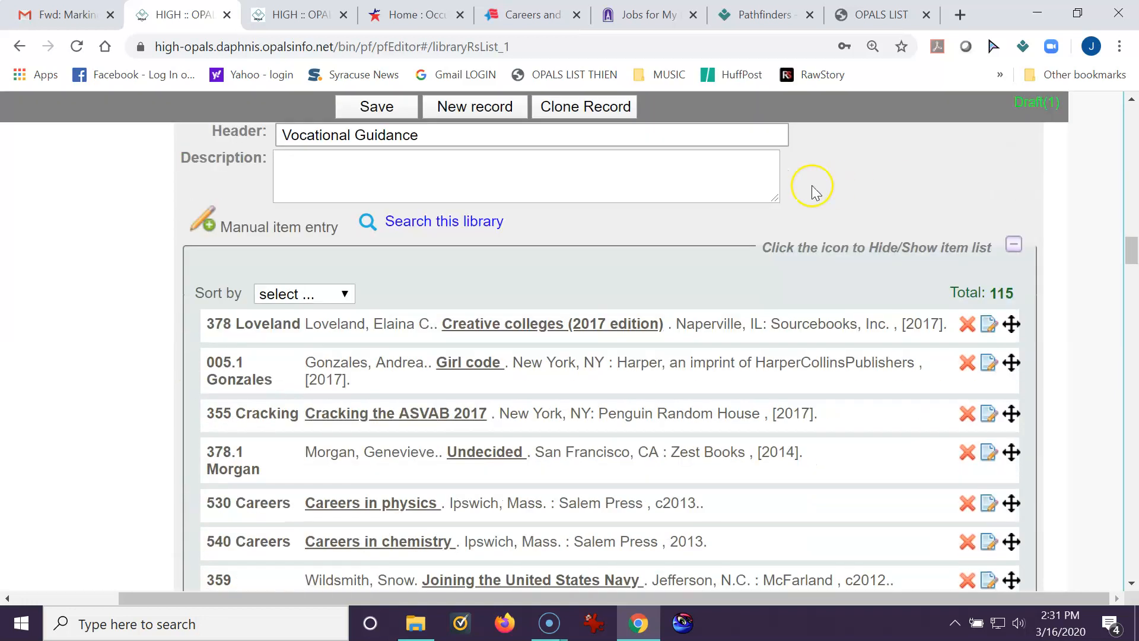
scroll(948, 209, up, 3)
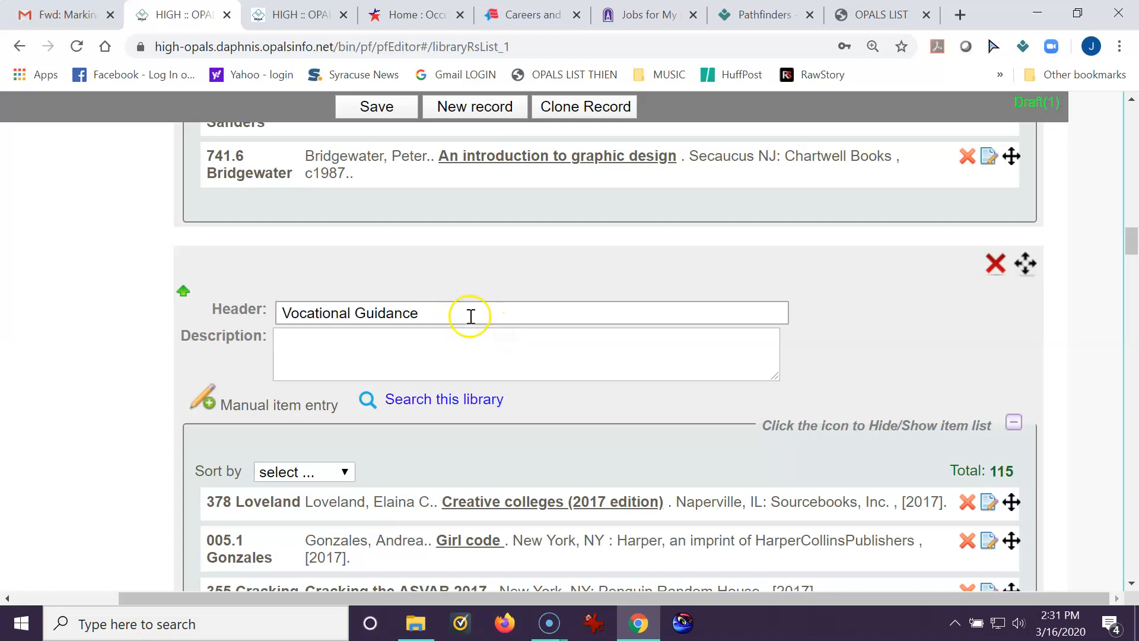
Add an internet resource group to the pathfinder and bring its blank form into view
scroll(471, 316, down, 20)
scroll(509, 350, down, 20)
scroll(510, 348, down, 20)
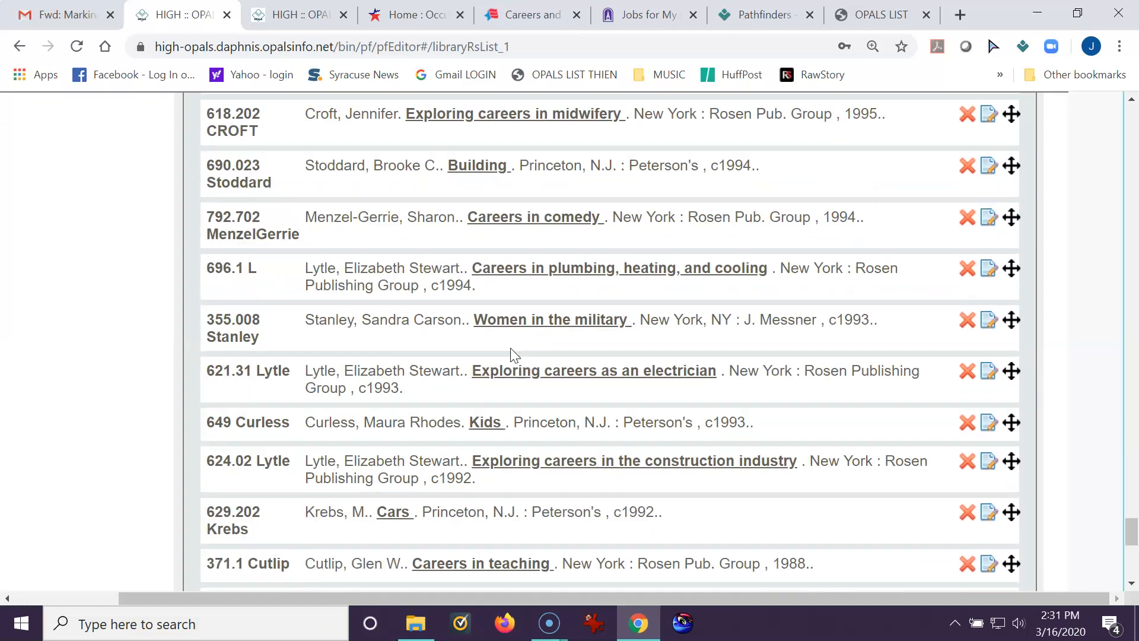
scroll(511, 355, down, 4)
scroll(297, 392, down, 5)
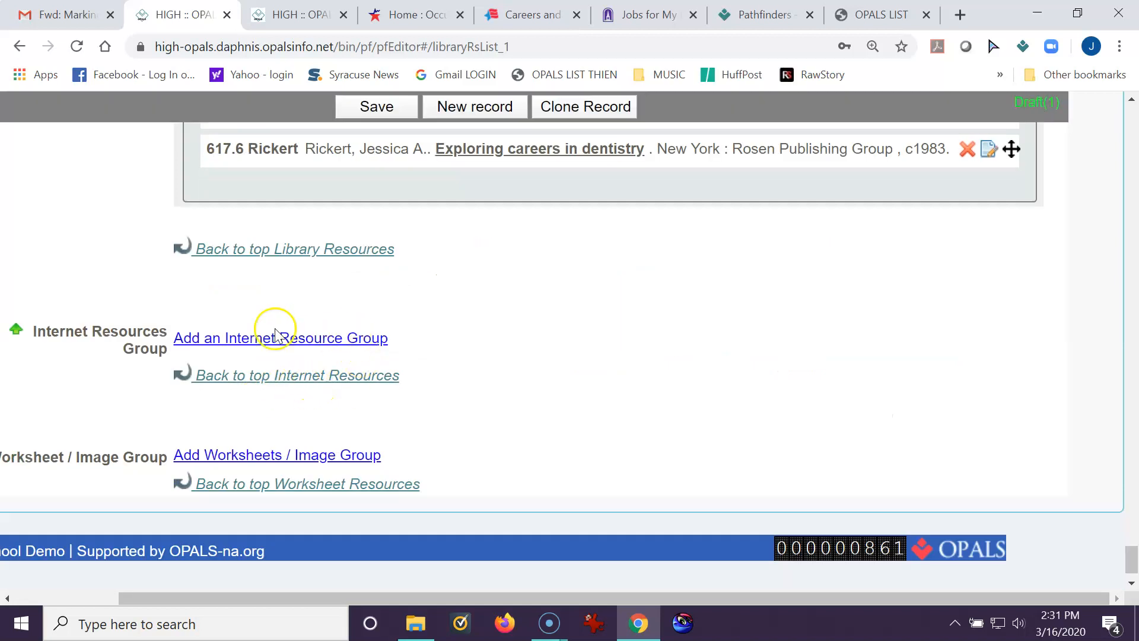
click(217, 344)
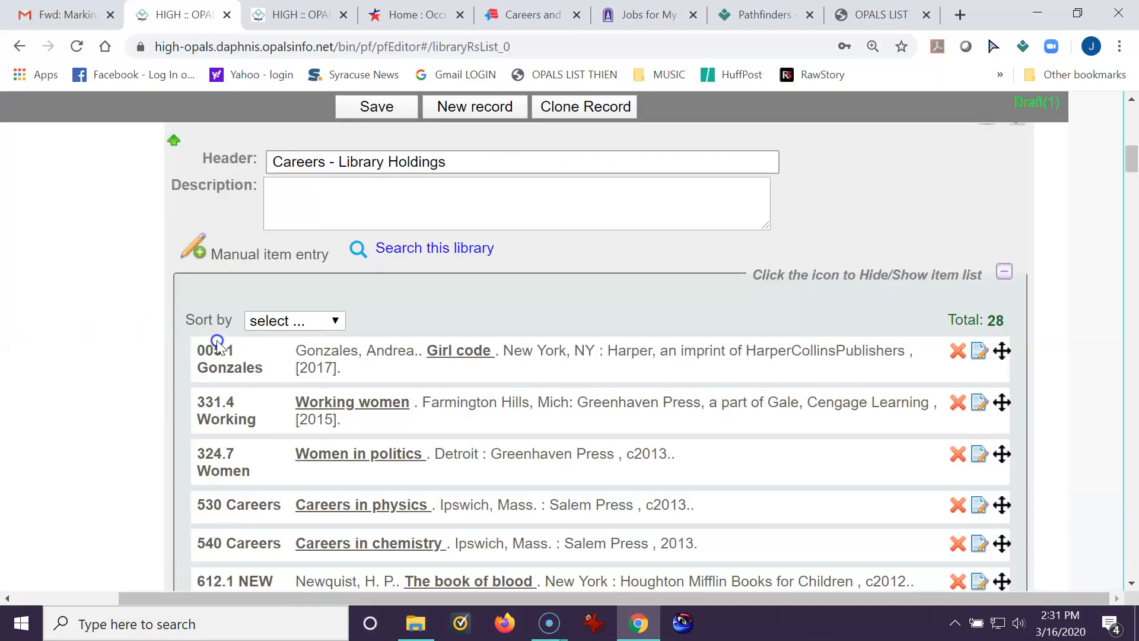
scroll(356, 302, down, 9)
mouse_move(1131, 204)
mouse_down()
mouse_move(1108, 281)
mouse_move(1124, 547)
mouse_up()
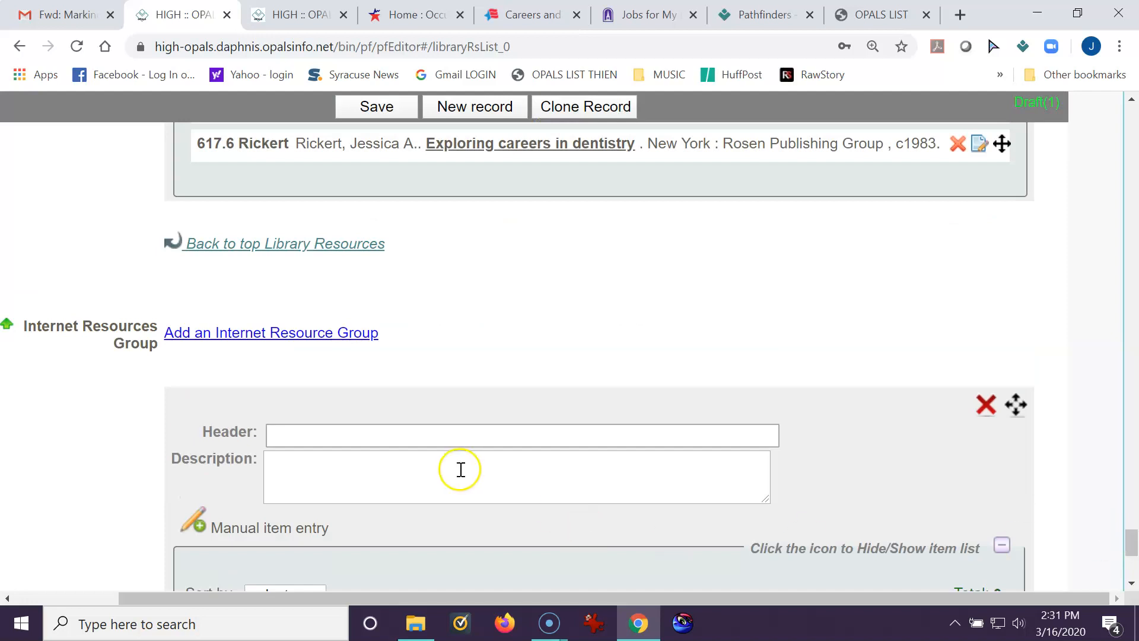
Enter "Careers - Vocations" as the header of the new internet resource group
click(288, 434)
click(285, 444)
text(Careeers - Vocations)
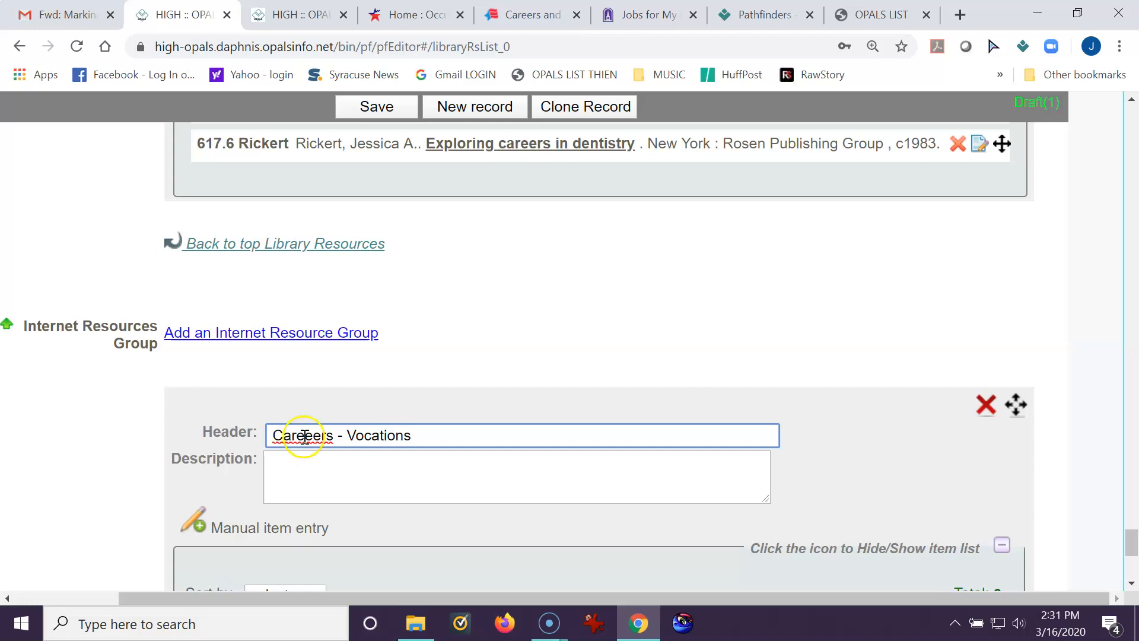
scroll(304, 436, down, 1)
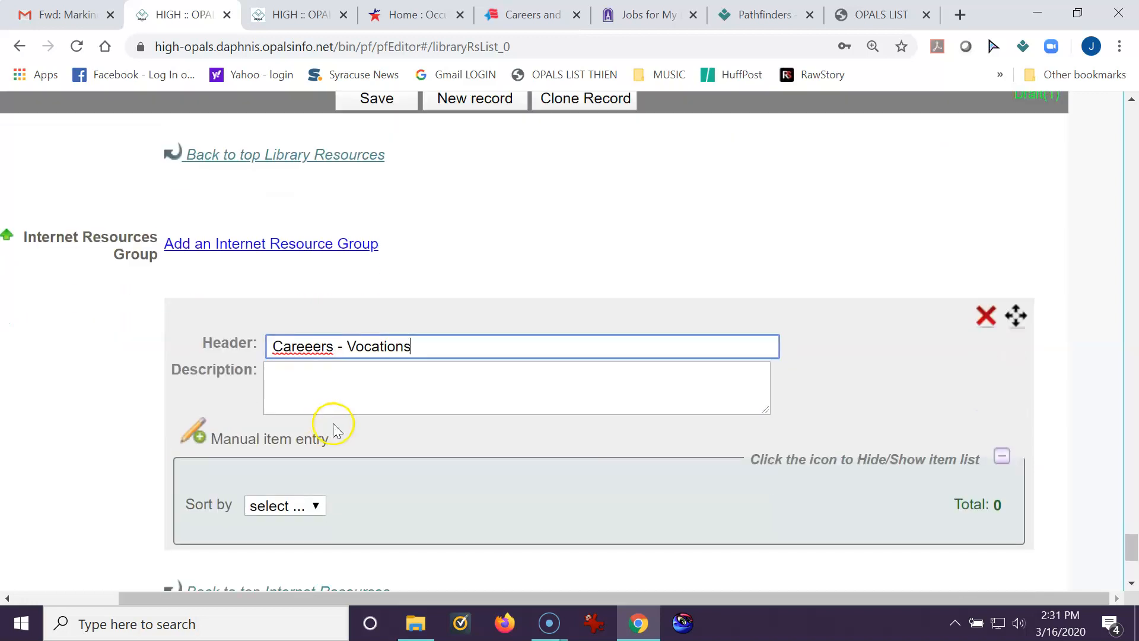
click(316, 348)
key(BackSpace)
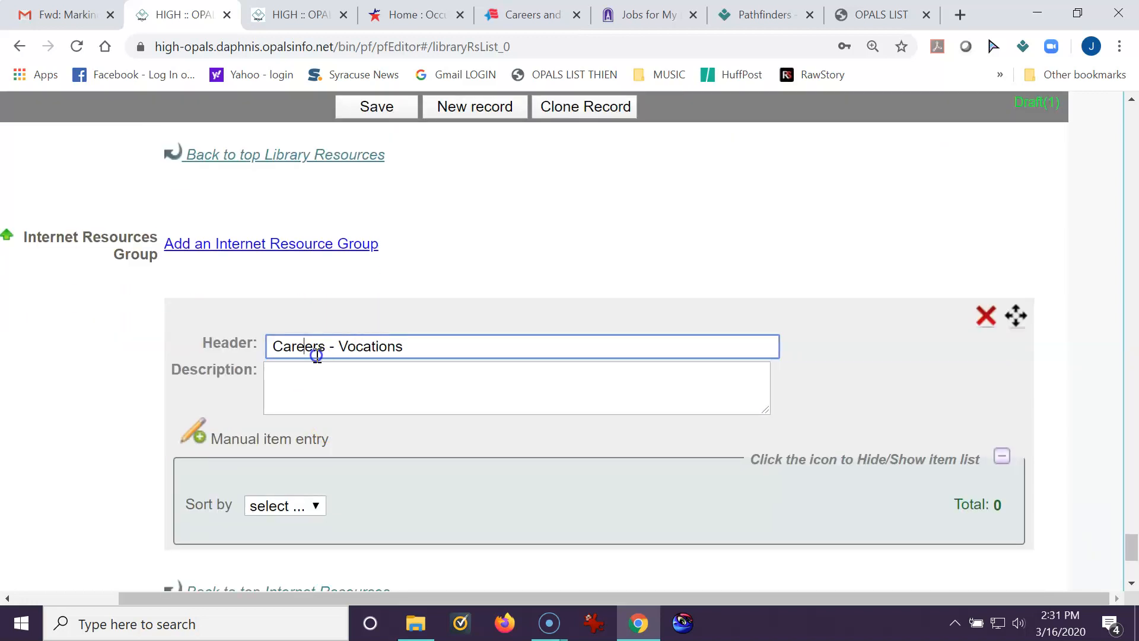
Start a manual item in the Careers - Vocations group for the BLS handbook site, titled "Occupational Outlook Handbook"
click(218, 440)
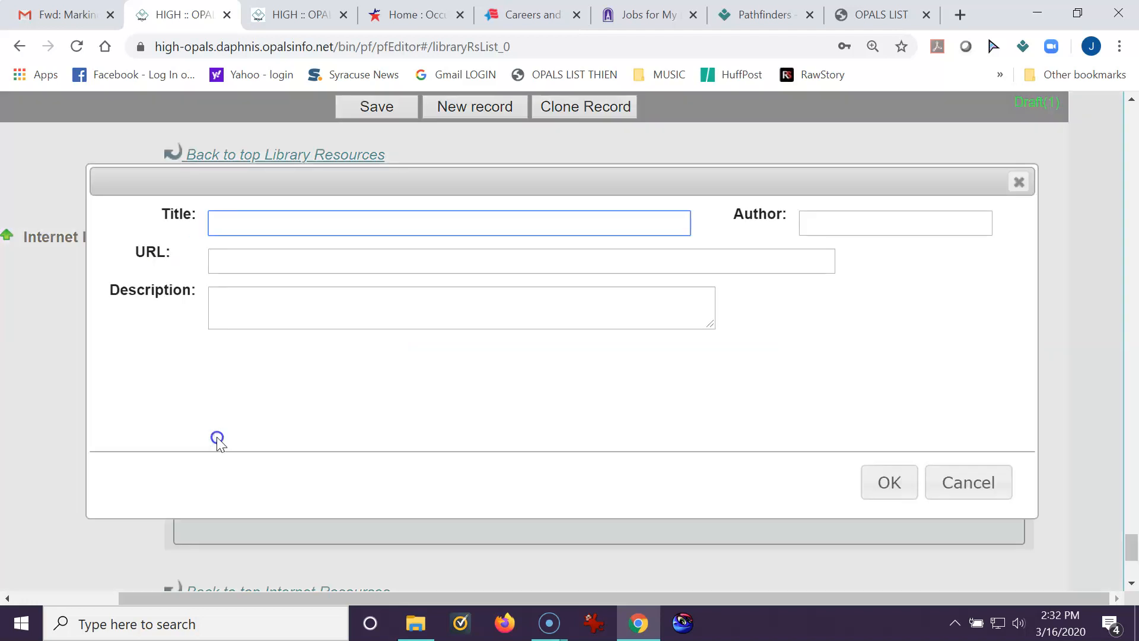
click(429, 15)
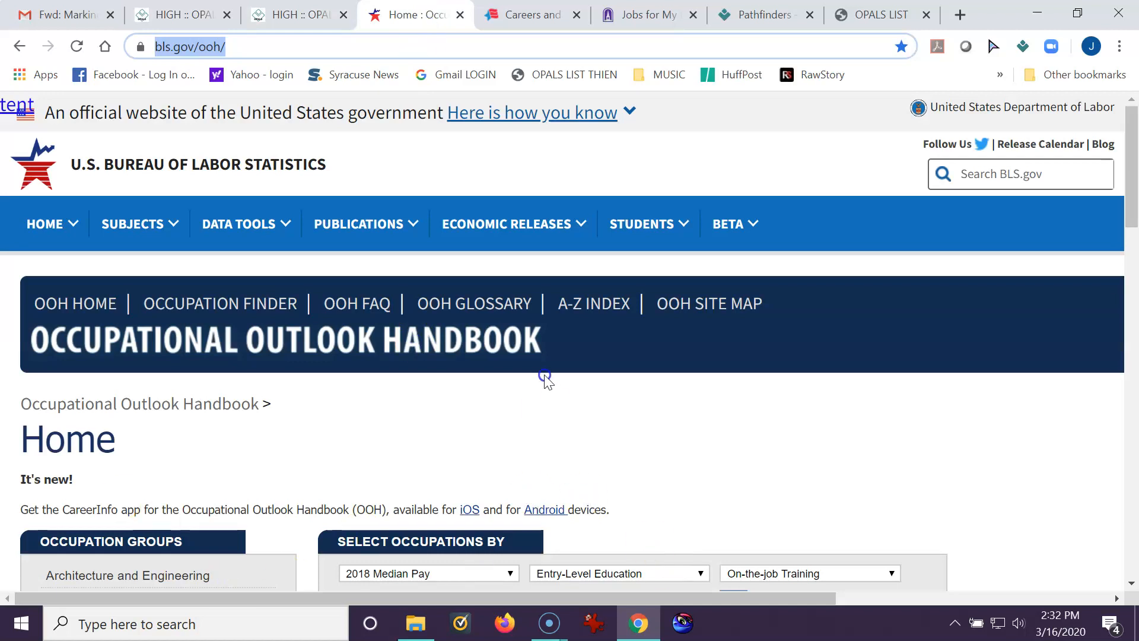
click(543, 348)
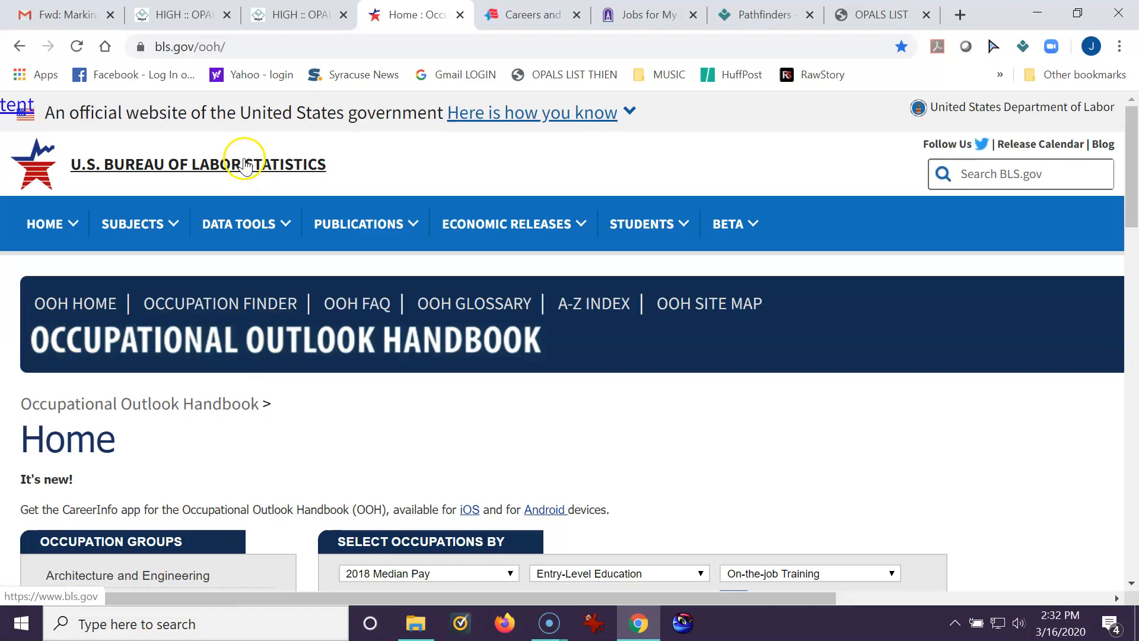
click(188, 15)
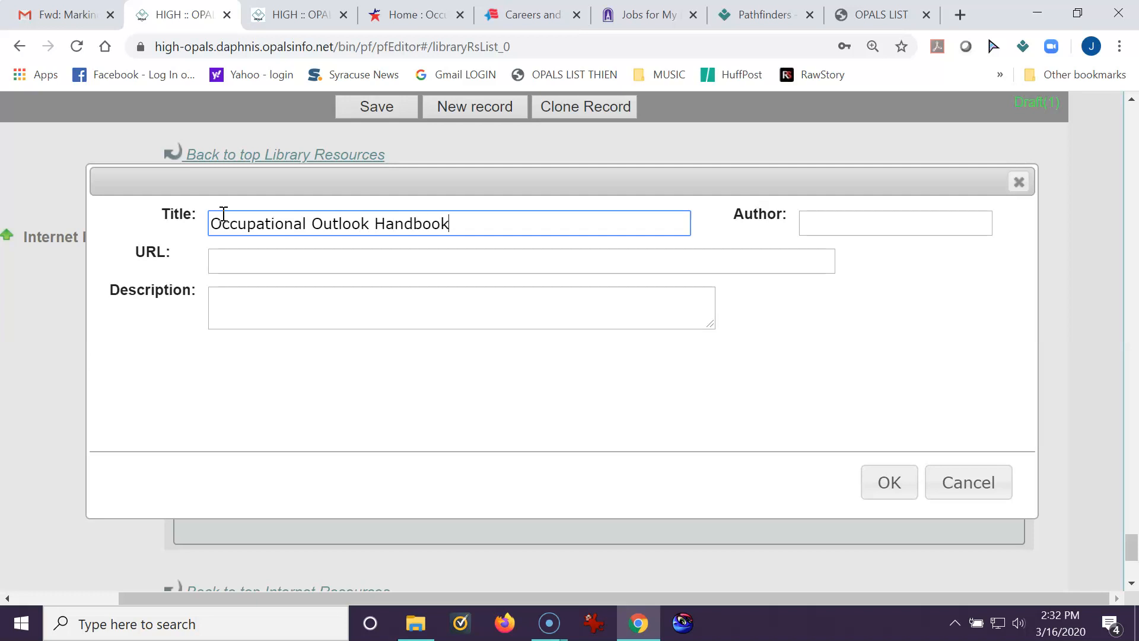
click(399, 14)
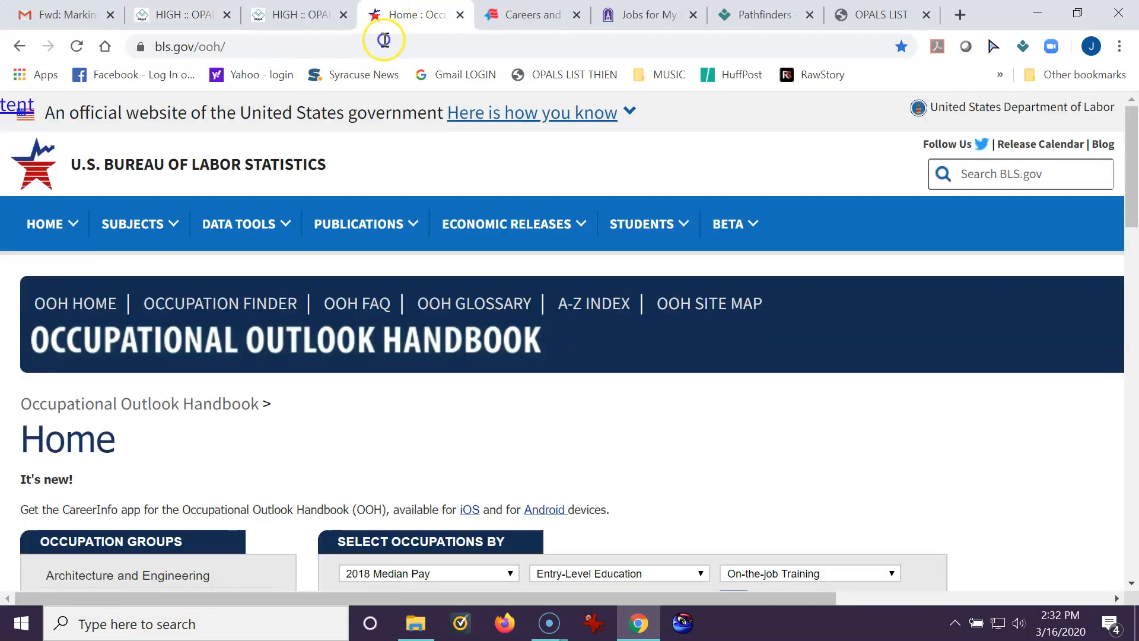
click(215, 47)
right_click(215, 49)
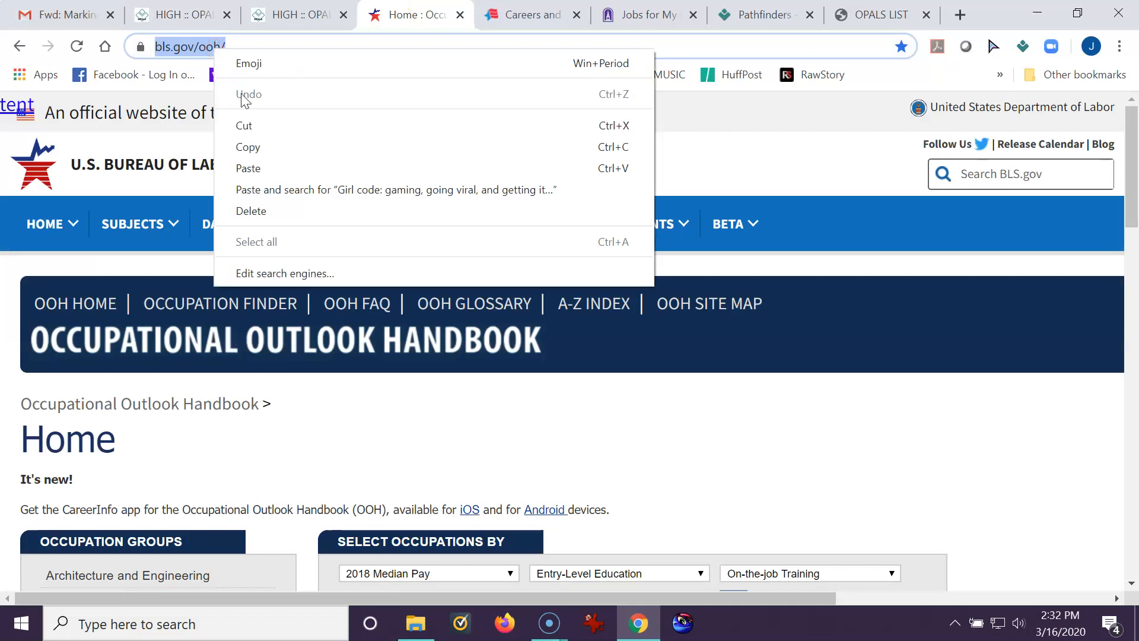
click(248, 147)
click(180, 14)
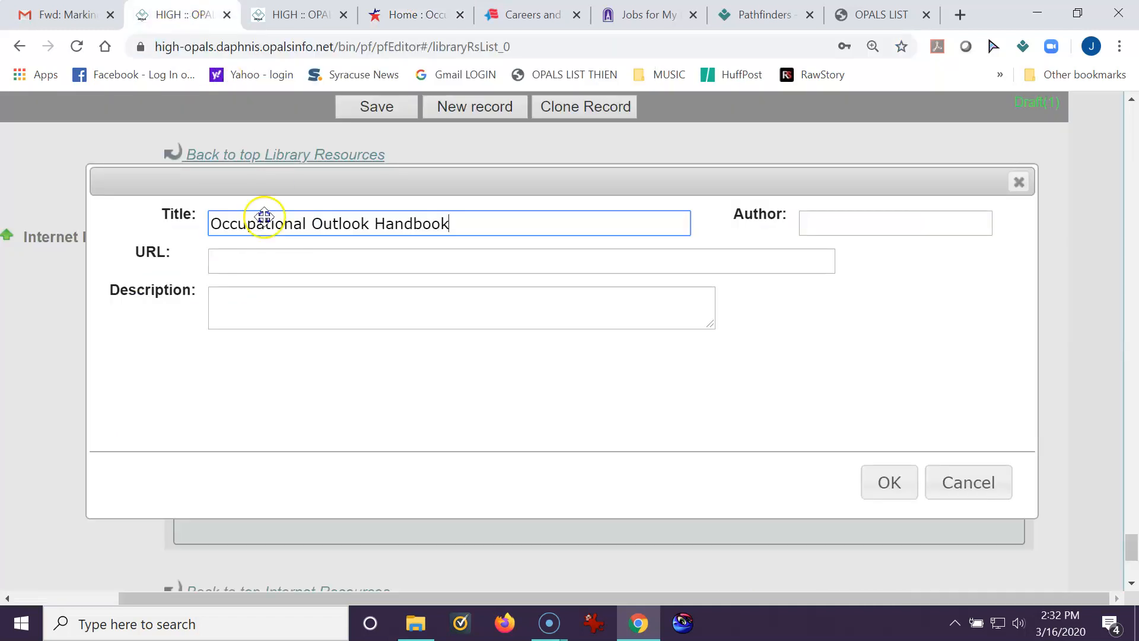
click(224, 257)
right_click(227, 258)
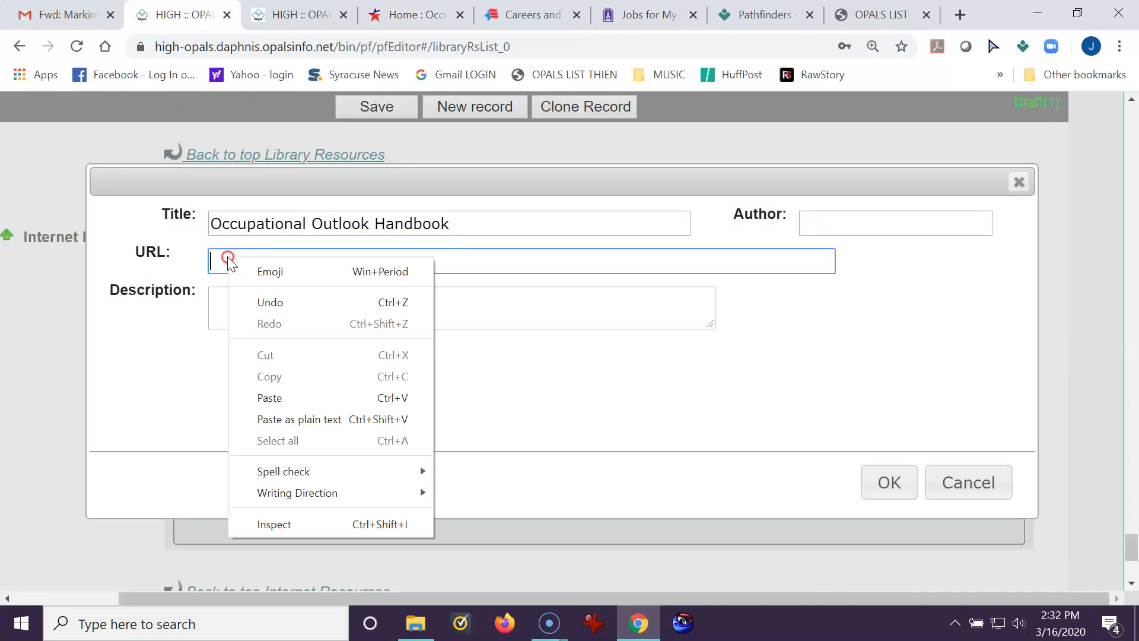
click(269, 397)
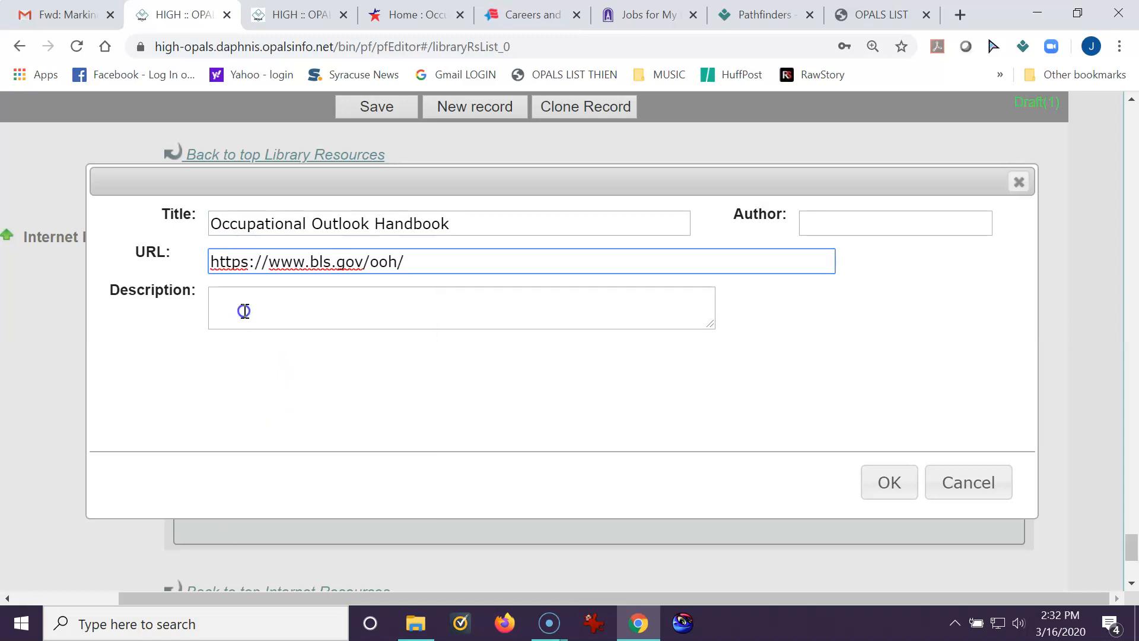
click(888, 482)
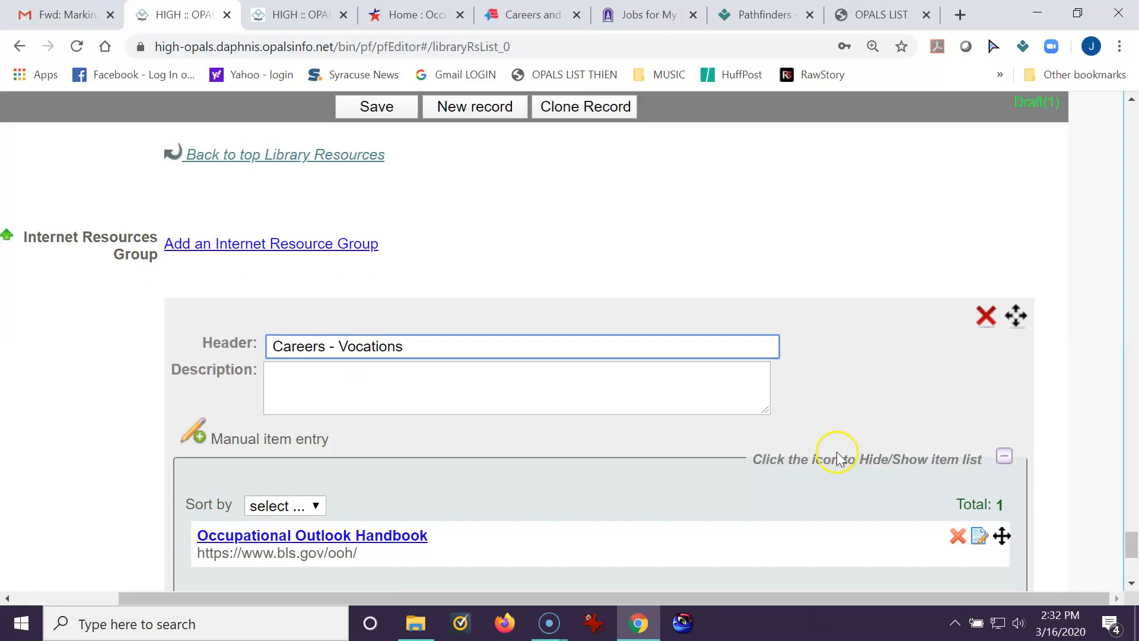
Copy the web address of the open CareerOneStop home page and return to the pathfinder editor
scroll(734, 424, down, 3)
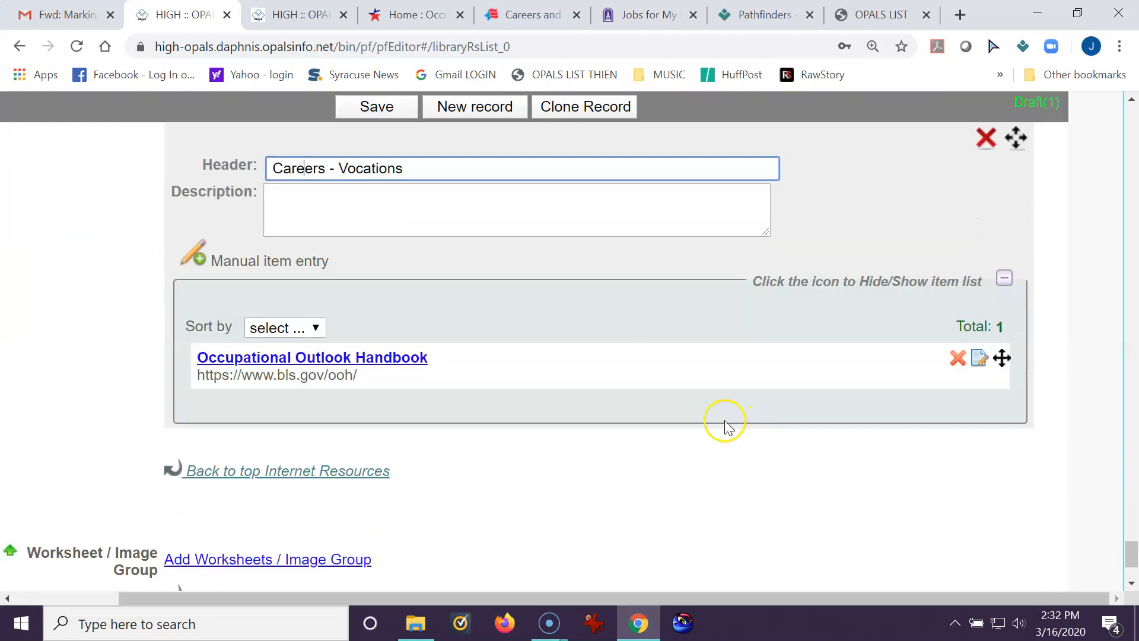
click(530, 16)
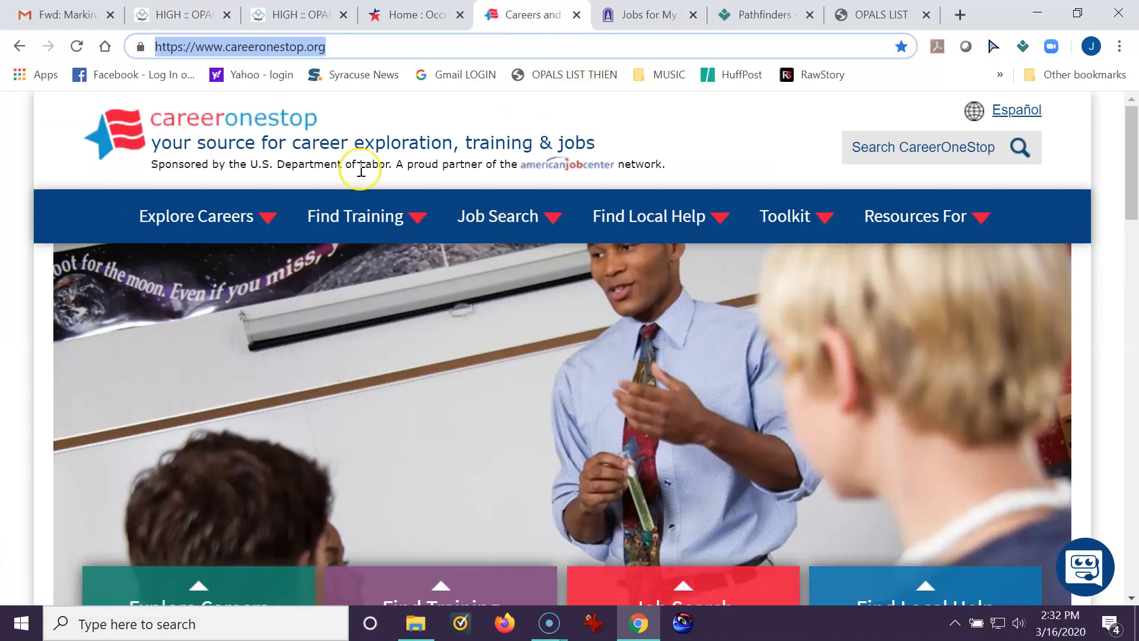
right_click(180, 47)
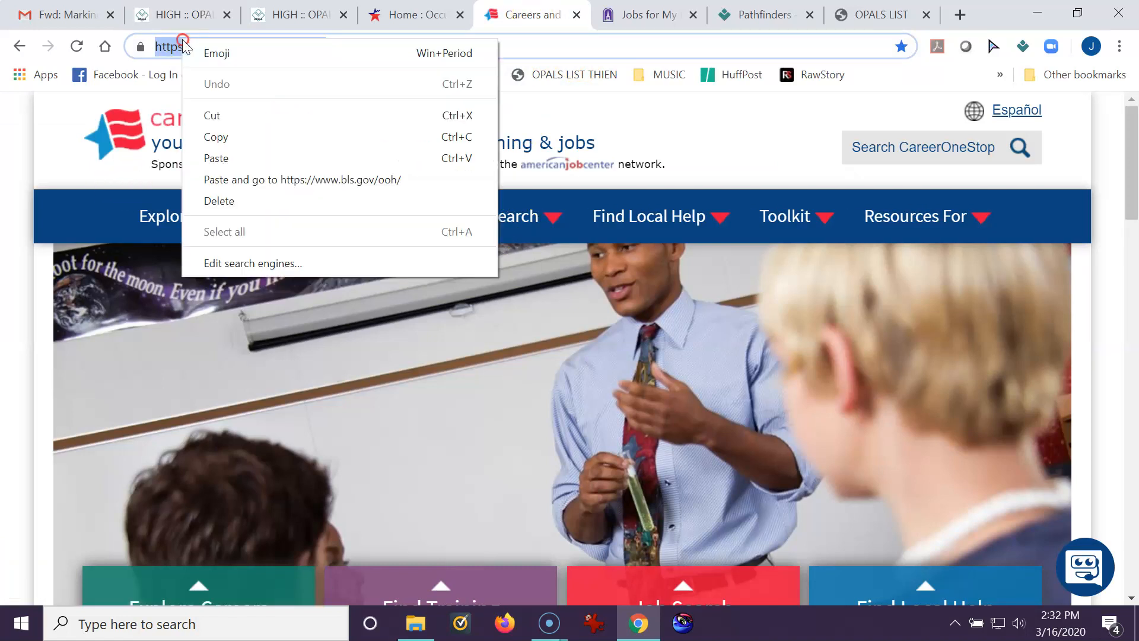
click(227, 139)
click(184, 15)
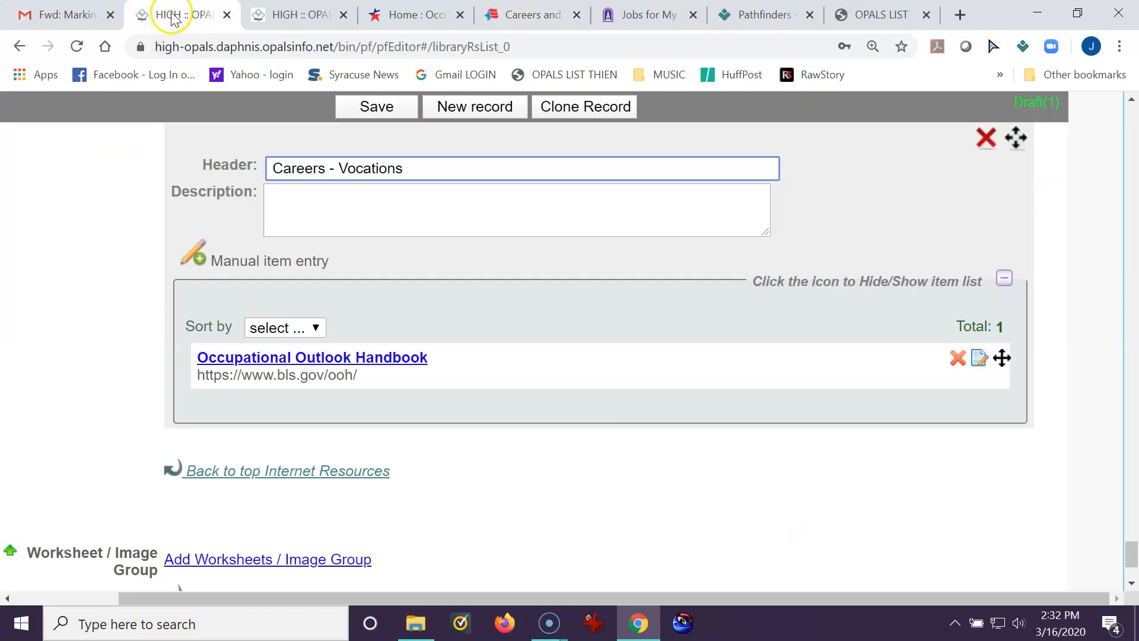
scroll(516, 366, down, 3)
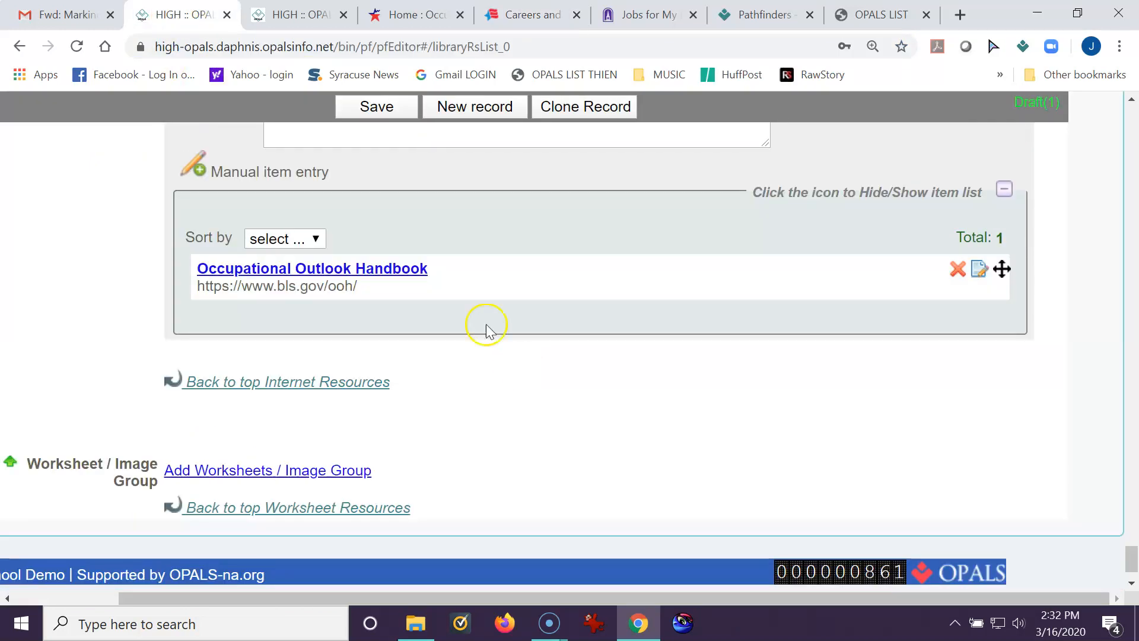
click(226, 171)
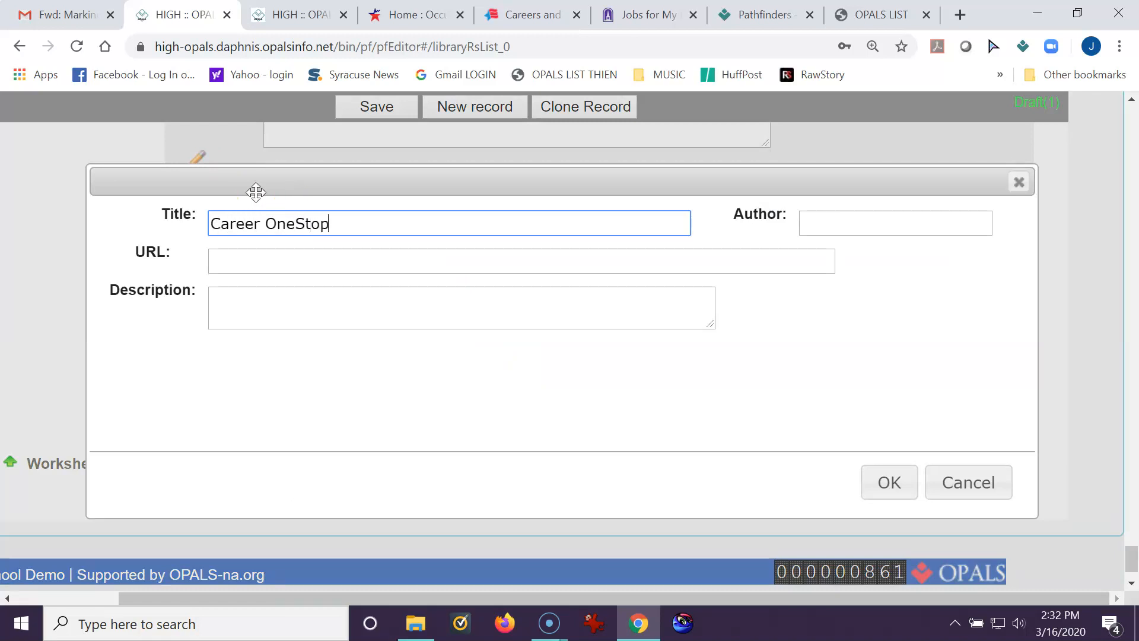
click(260, 260)
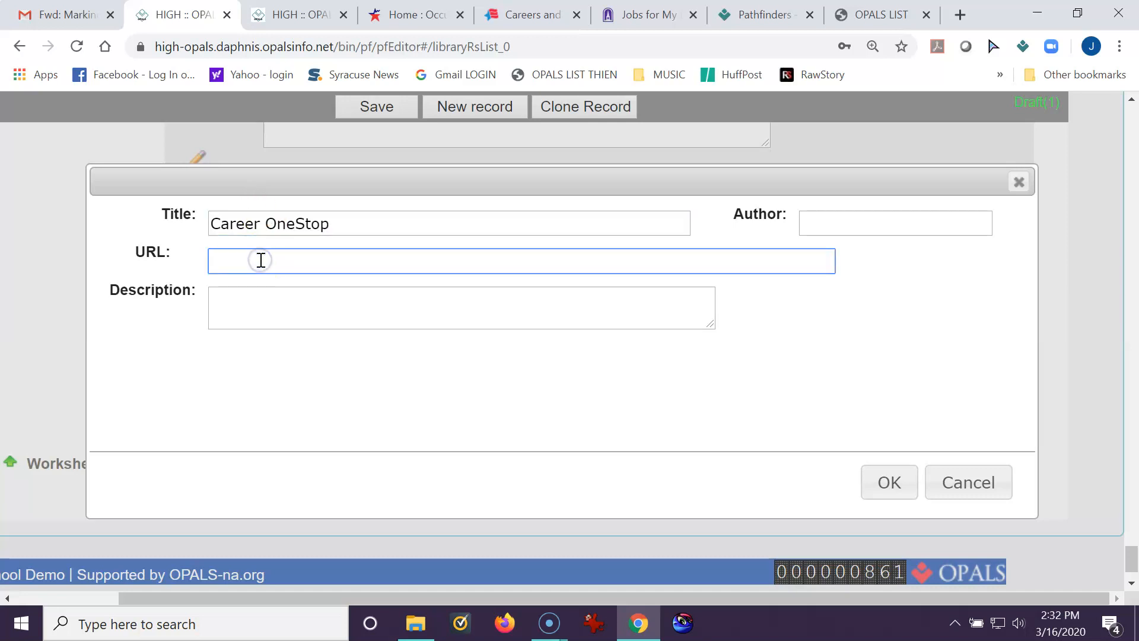
right_click(261, 260)
click(287, 398)
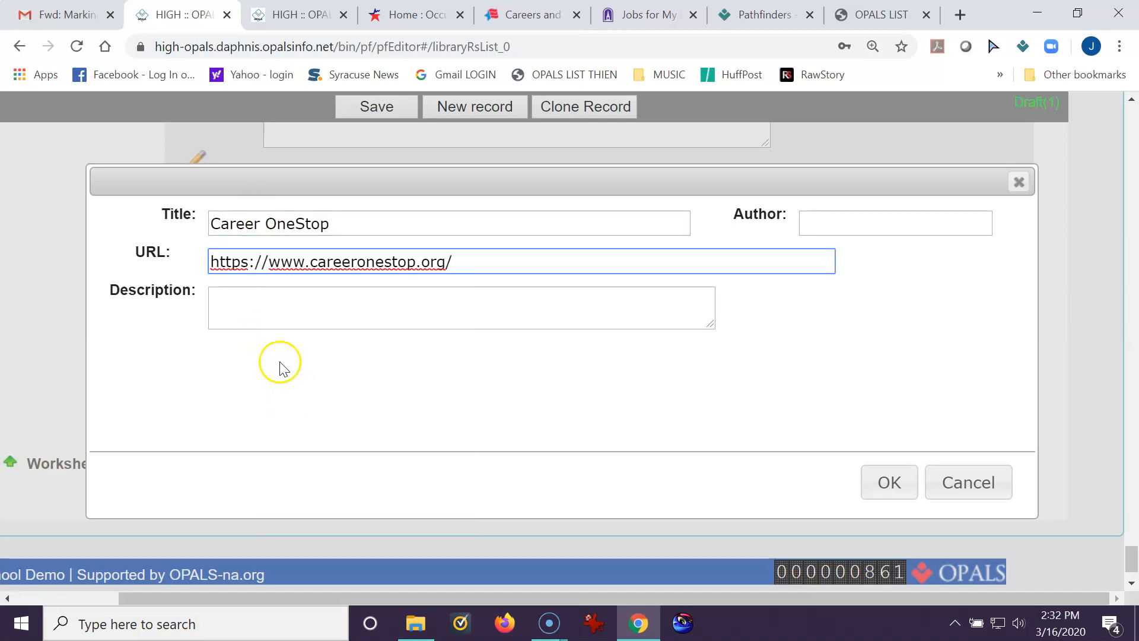
click(889, 482)
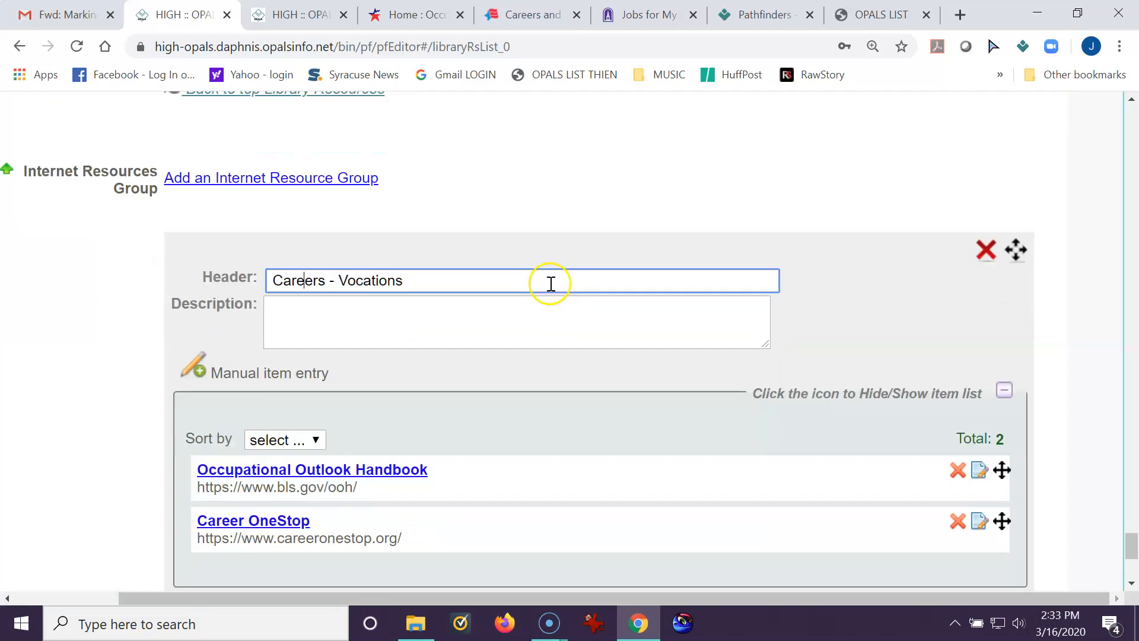
Copy the web address of the open Jobs for My Major page and return to the pathfinder editor
scroll(550, 284, down, 1)
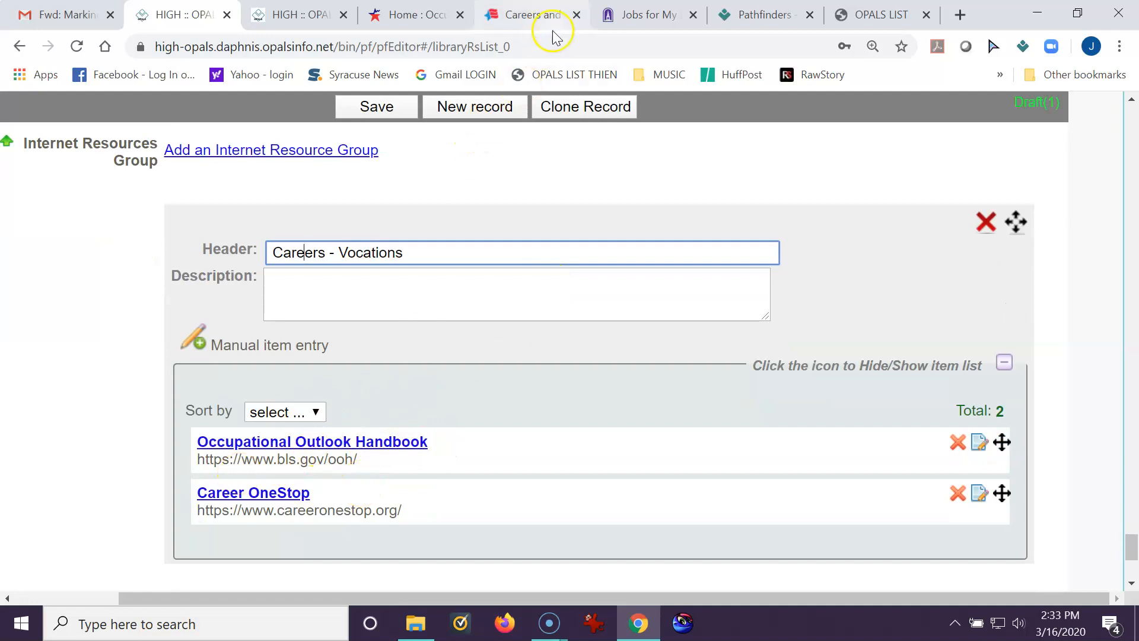
click(641, 18)
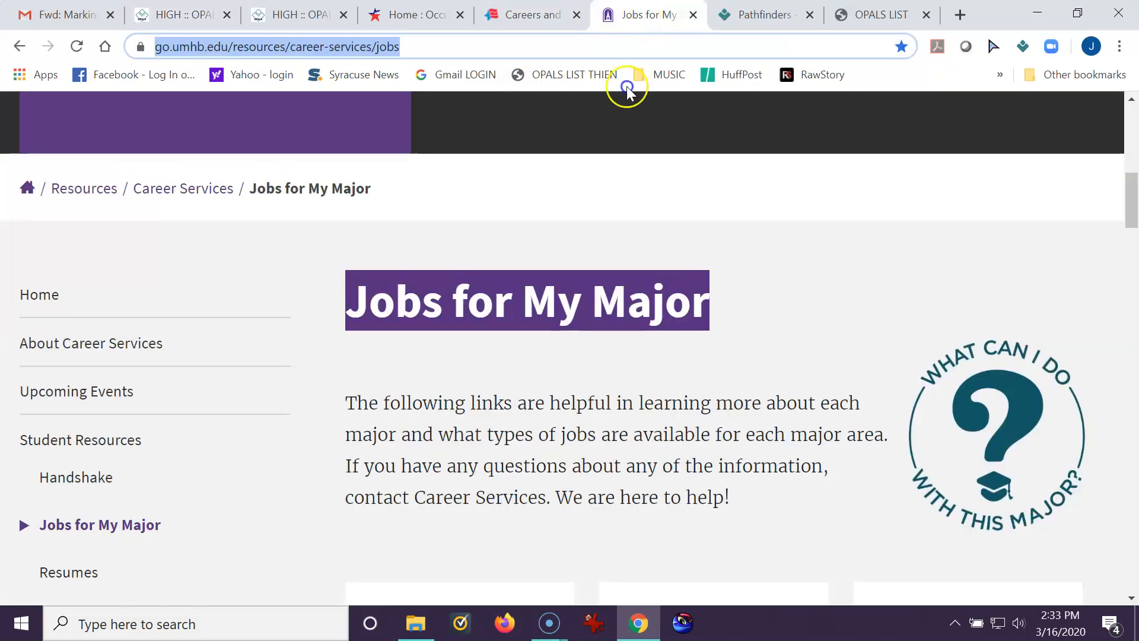
right_click(232, 48)
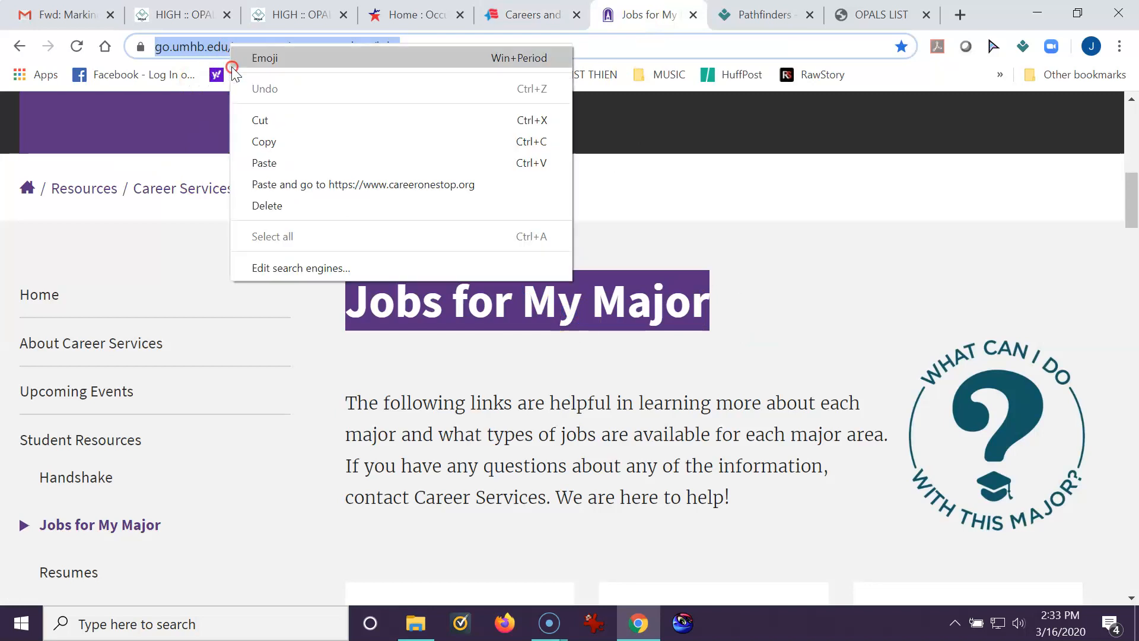
click(270, 143)
click(181, 21)
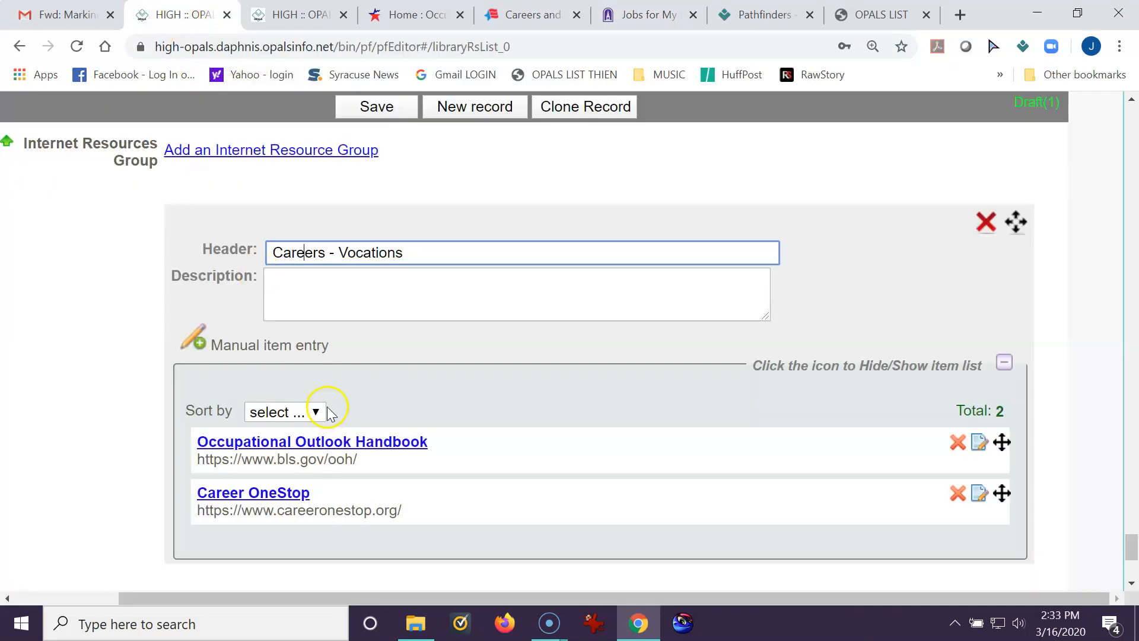
click(201, 343)
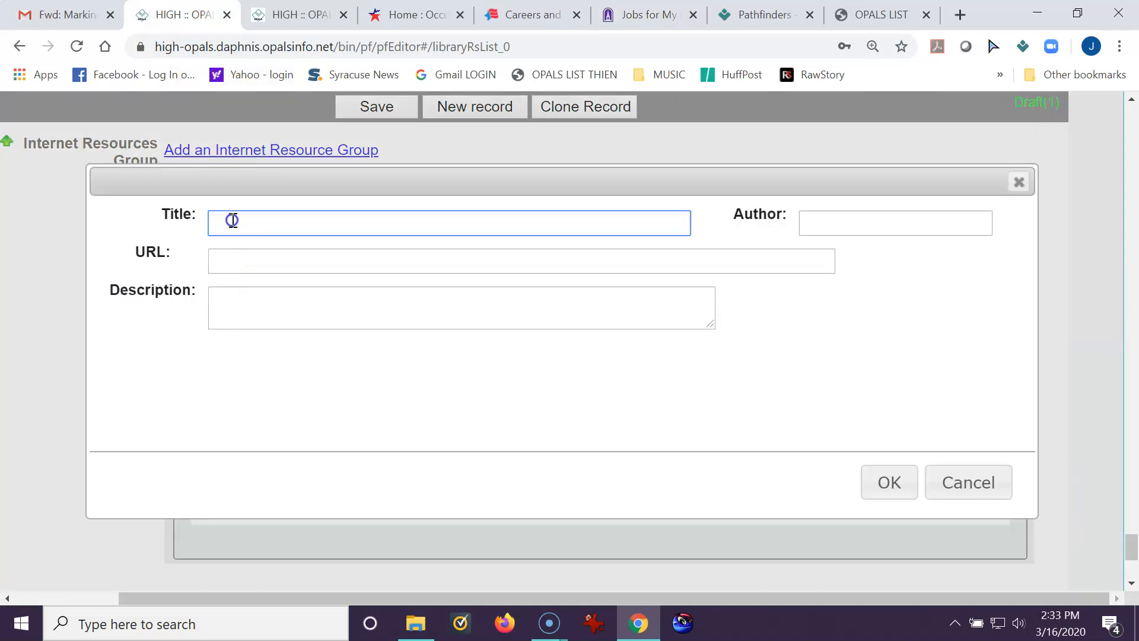
text(Jobs For My Major)
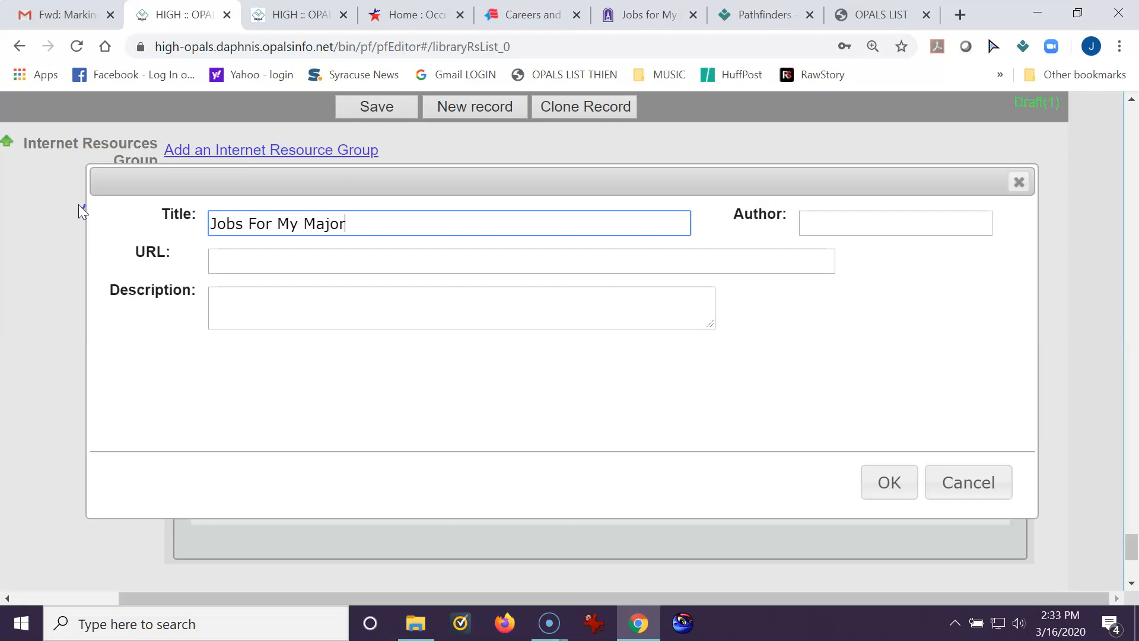
click(234, 260)
right_click(234, 260)
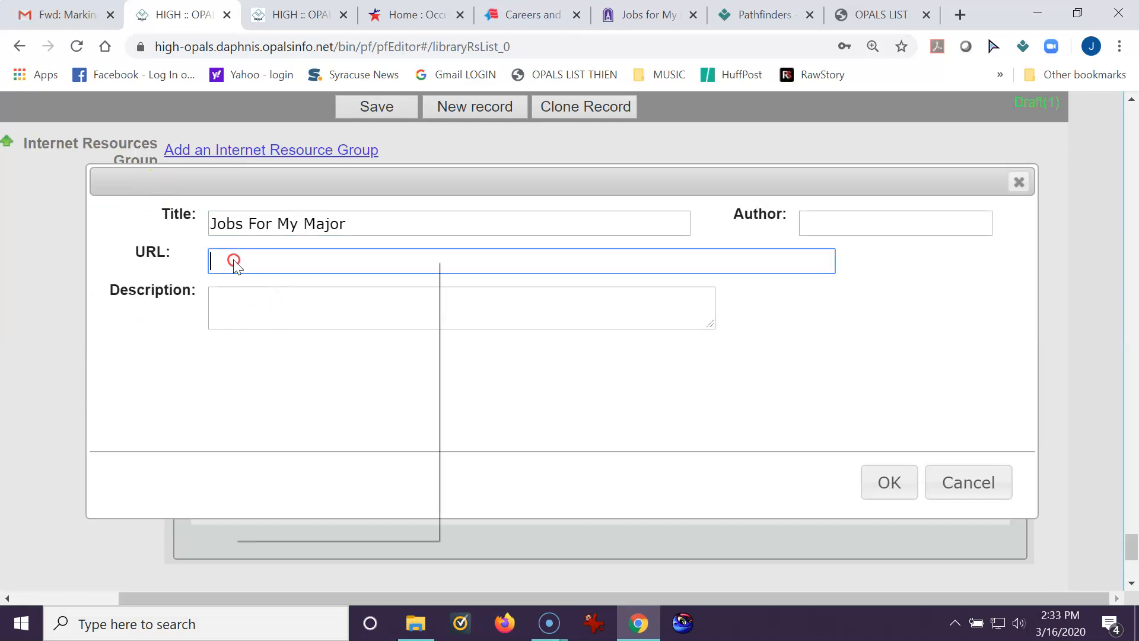
click(272, 400)
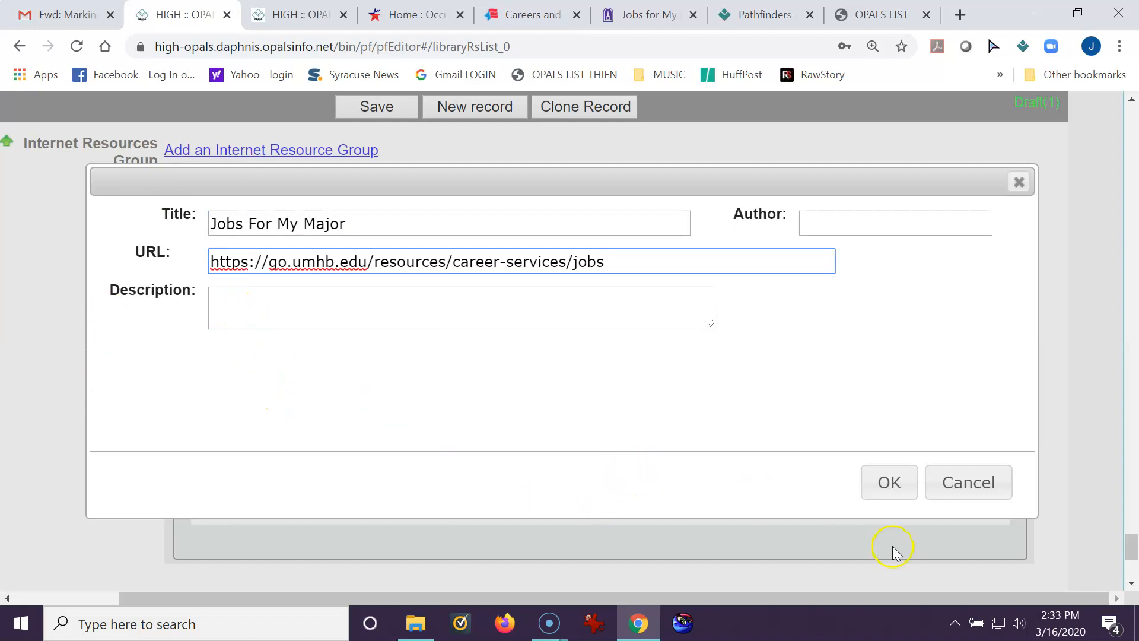
click(888, 482)
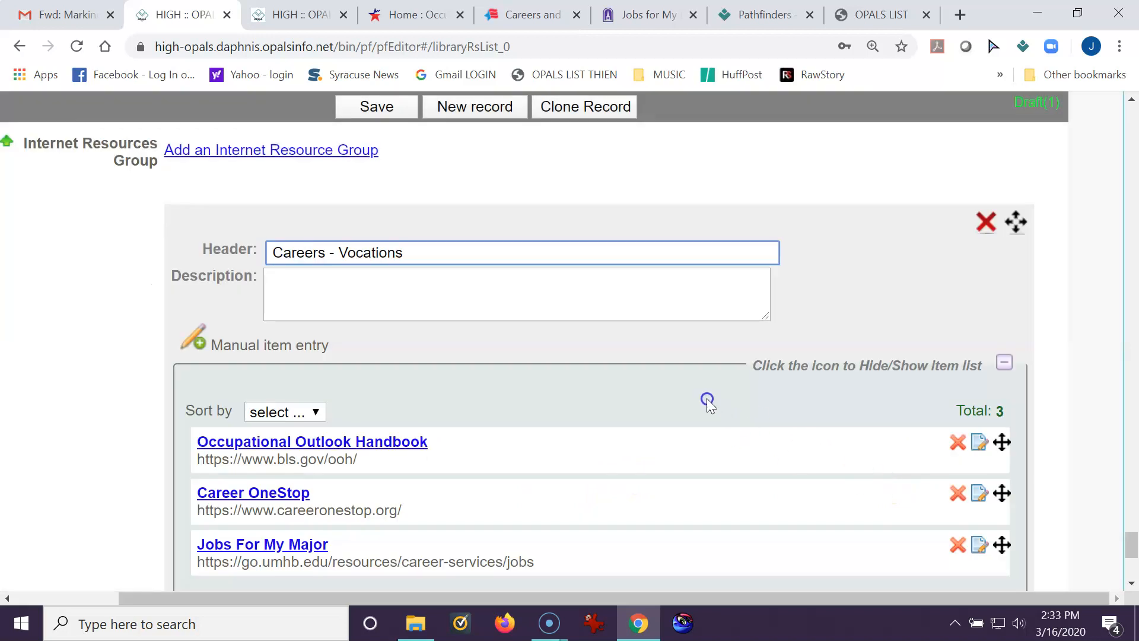
Add a new worksheet / image group to the pathfinder and go to its empty form
scroll(714, 335, down, 1)
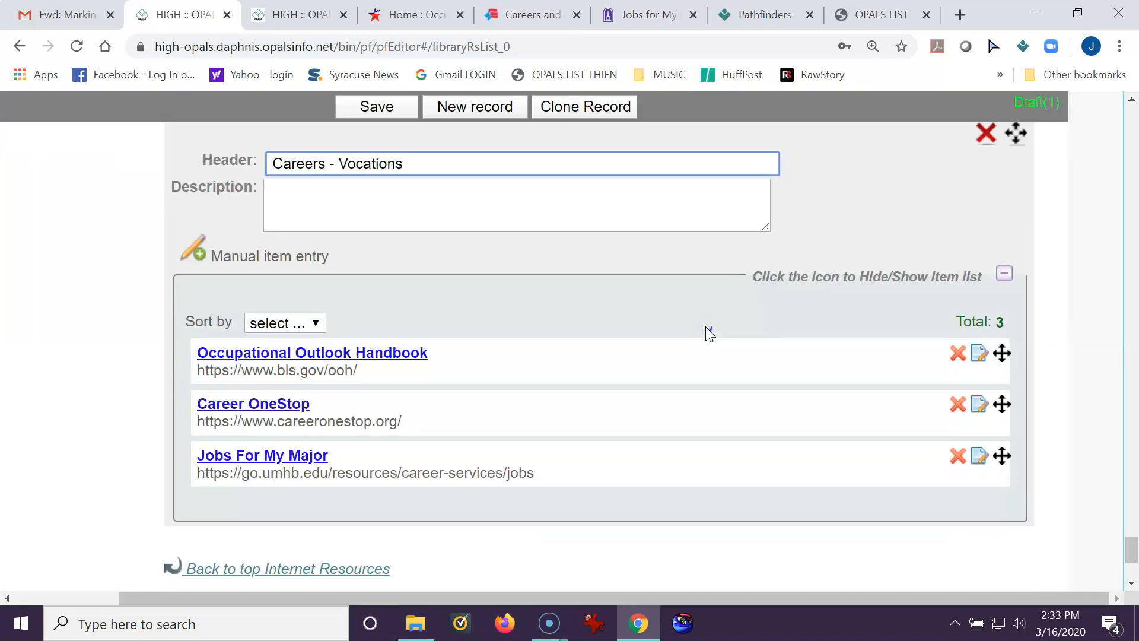
scroll(704, 391, up, 3)
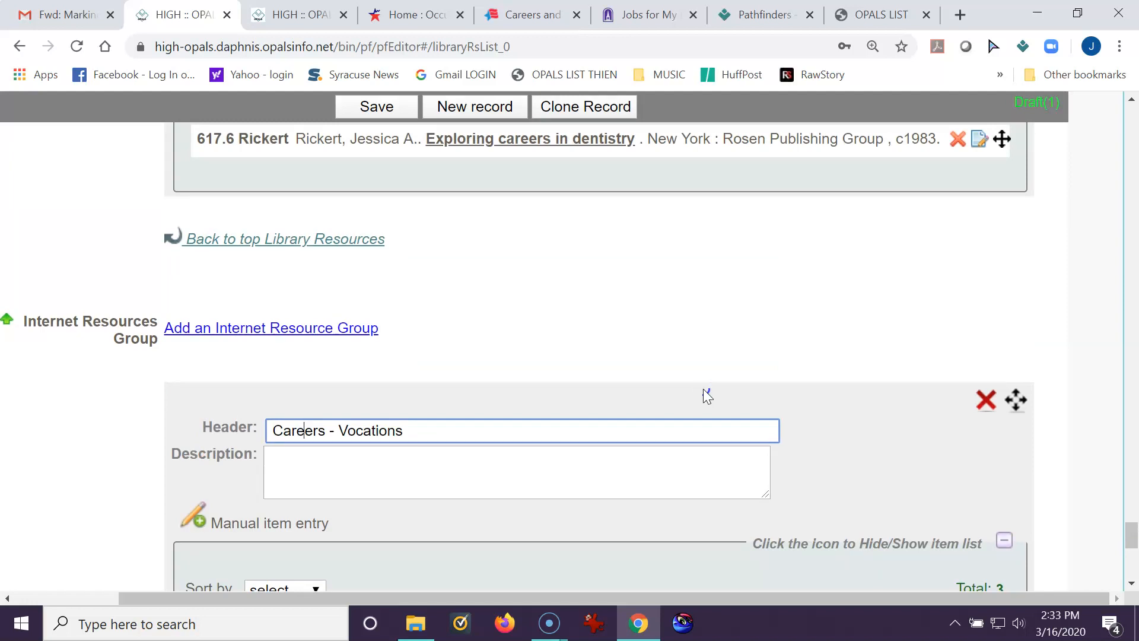
scroll(703, 389, down, 6)
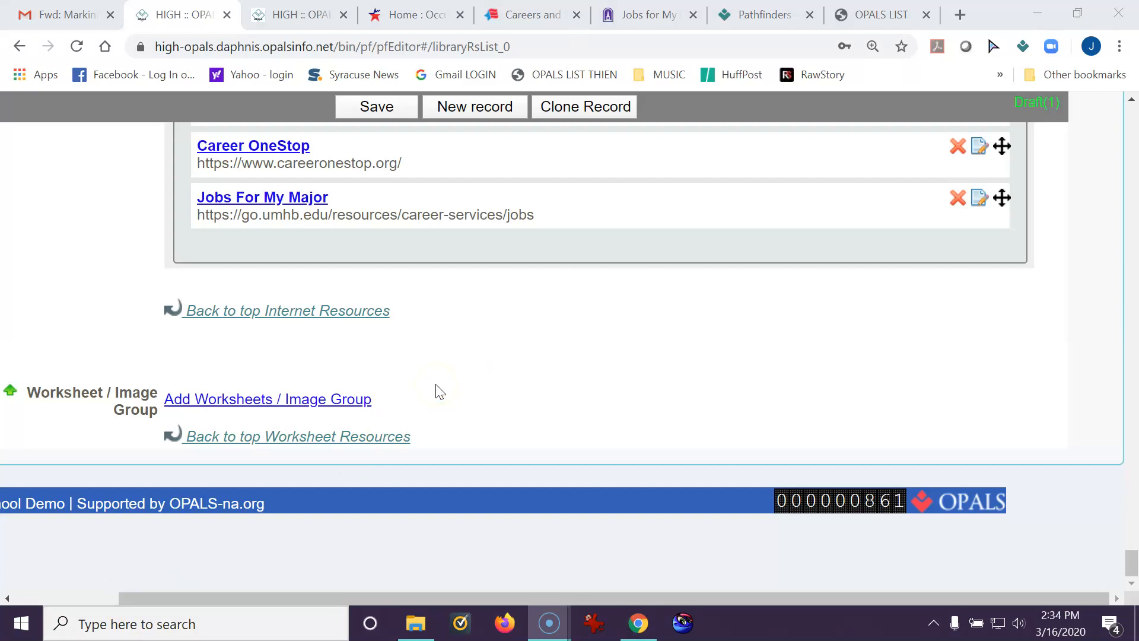
click(231, 399)
scroll(237, 403, down, 5)
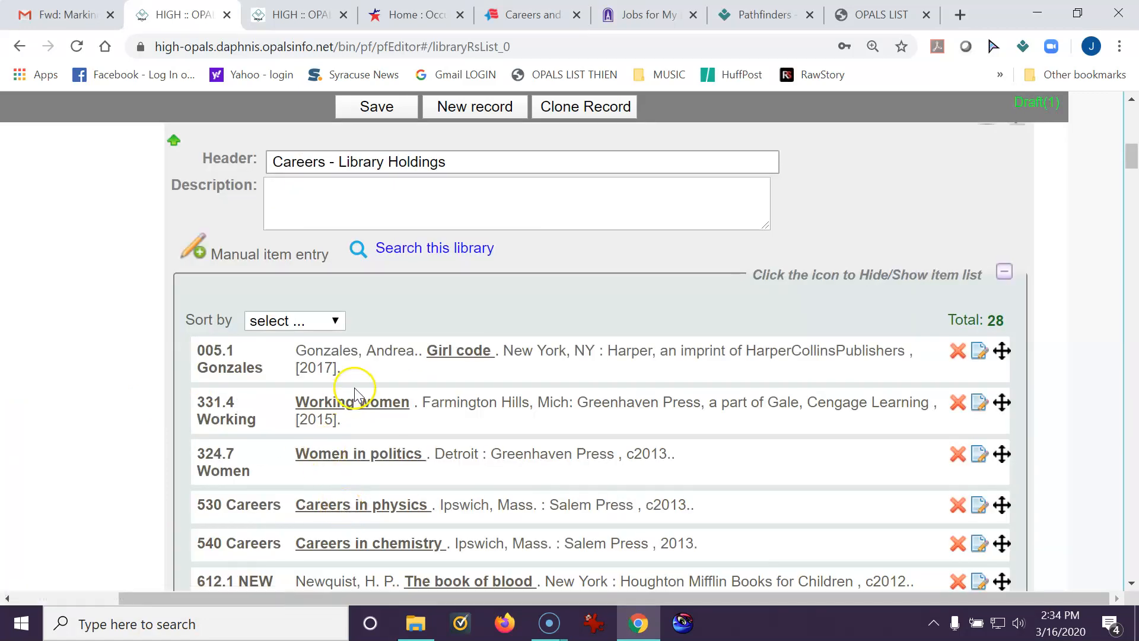
scroll(518, 389, down, 10)
scroll(517, 389, down, 20)
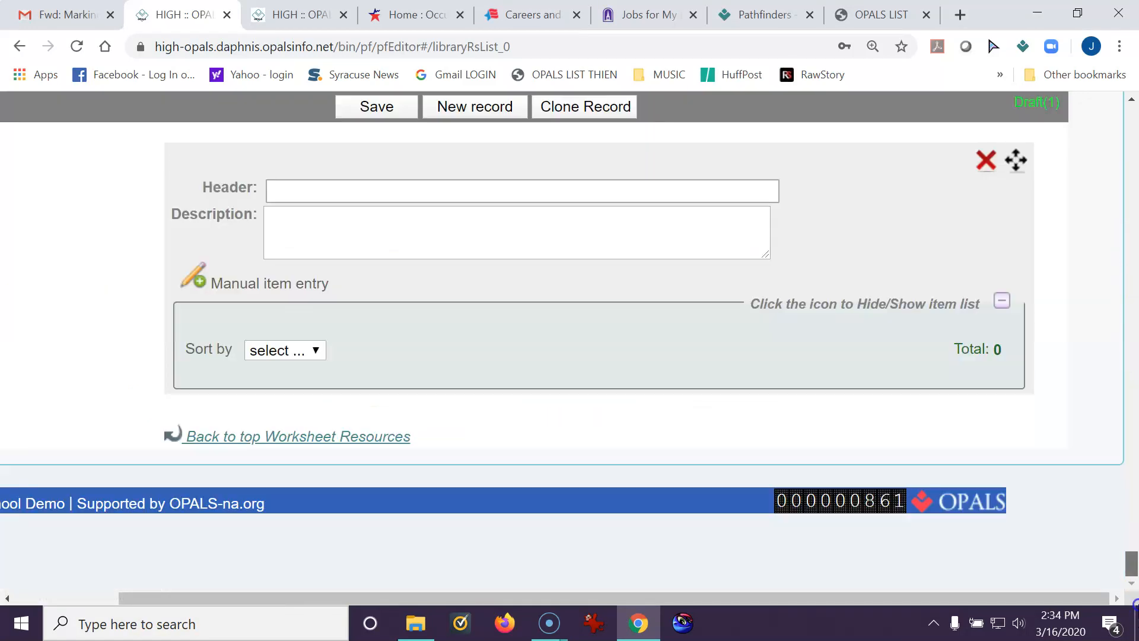
Enter "How Millennial's Choose the Career/Major" as the worksheet group's header, correcting the misspelled word with the spelling suggestion
click(287, 190)
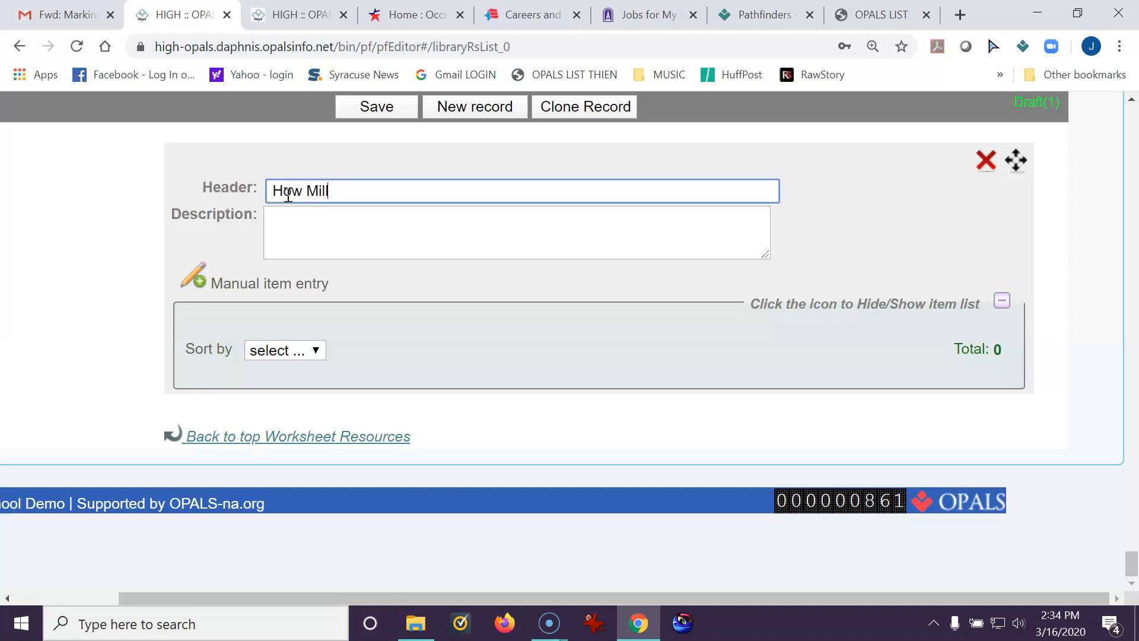
text(s)
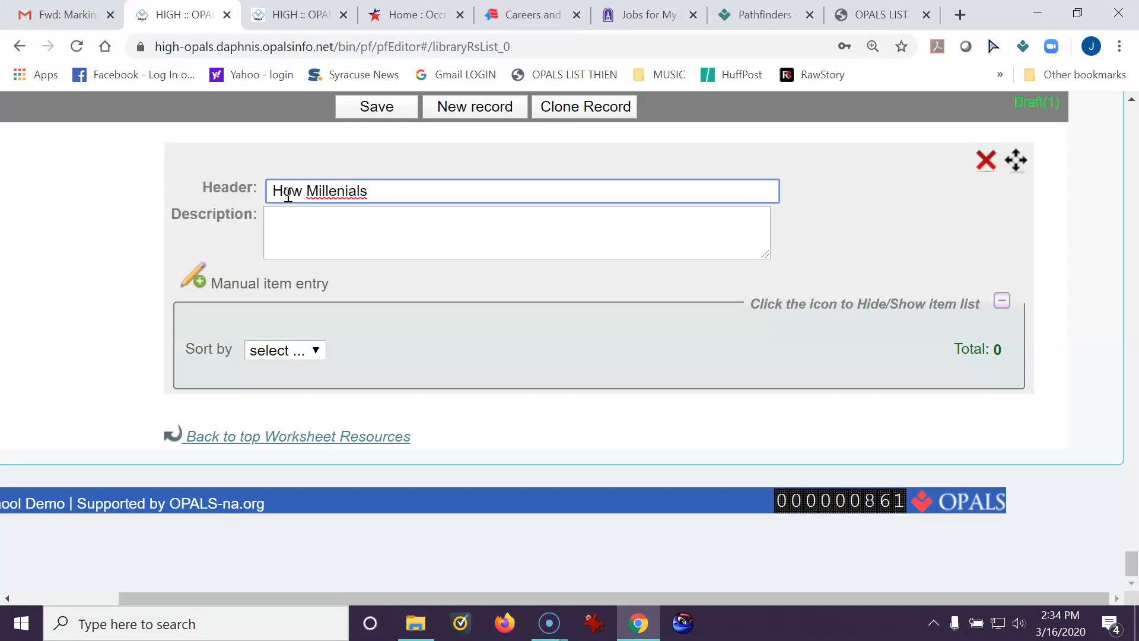
right_click(351, 191)
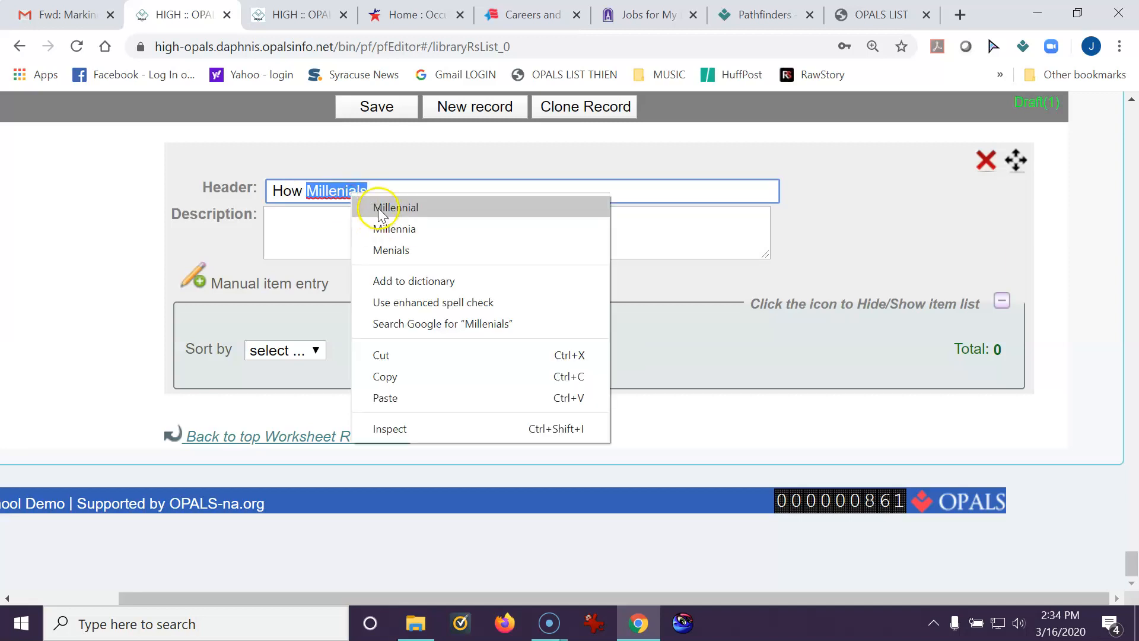
click(378, 209)
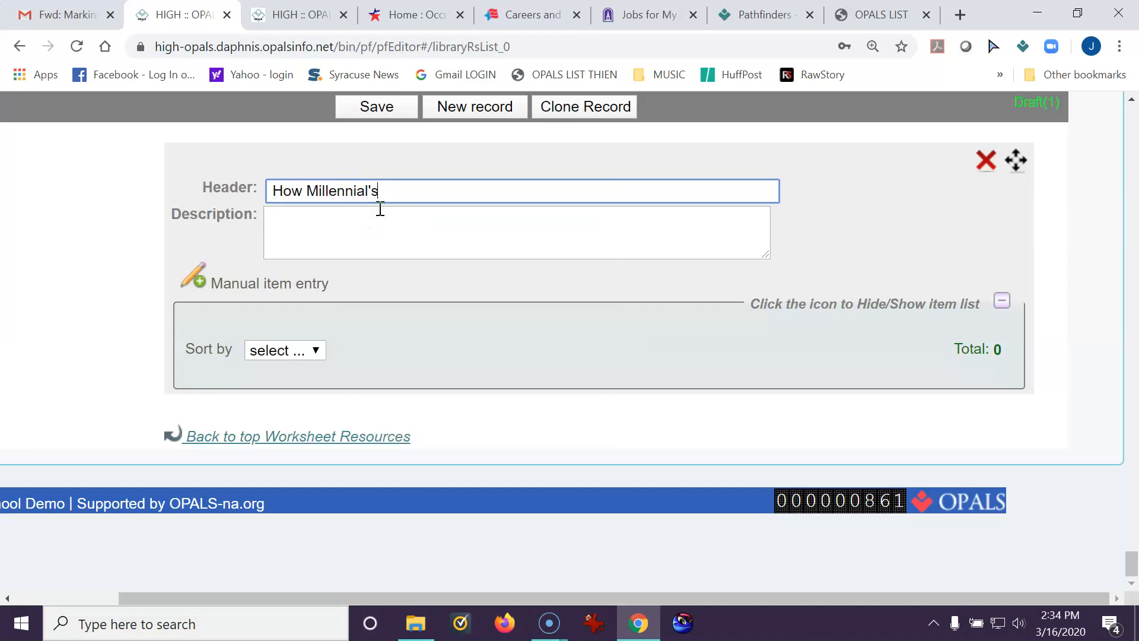
text('s Choose the Career)
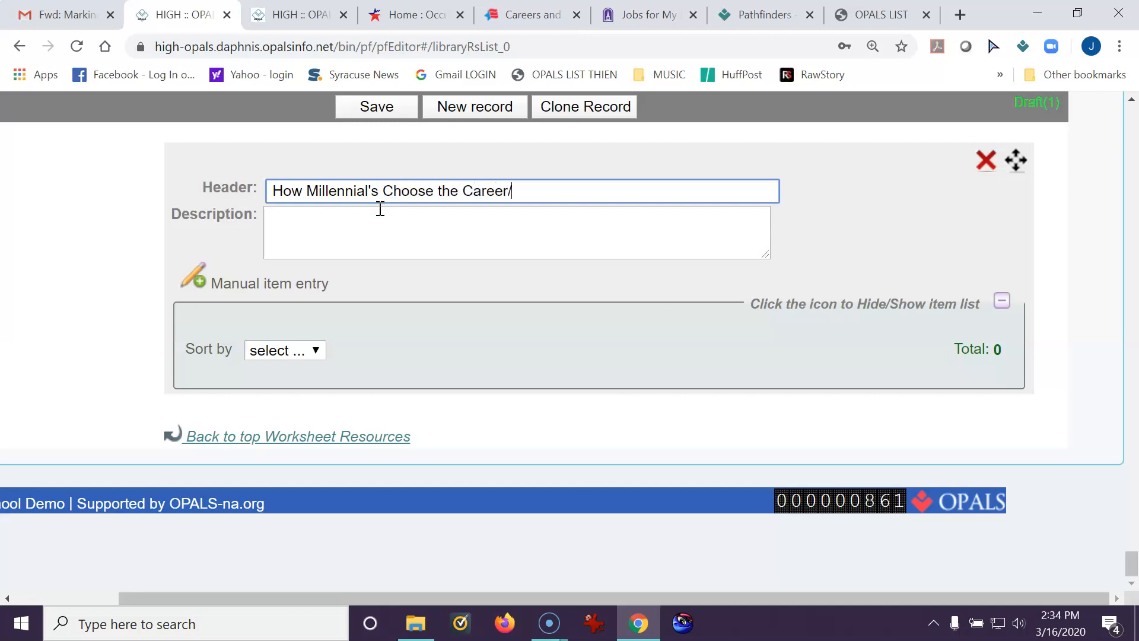
text(/Major)
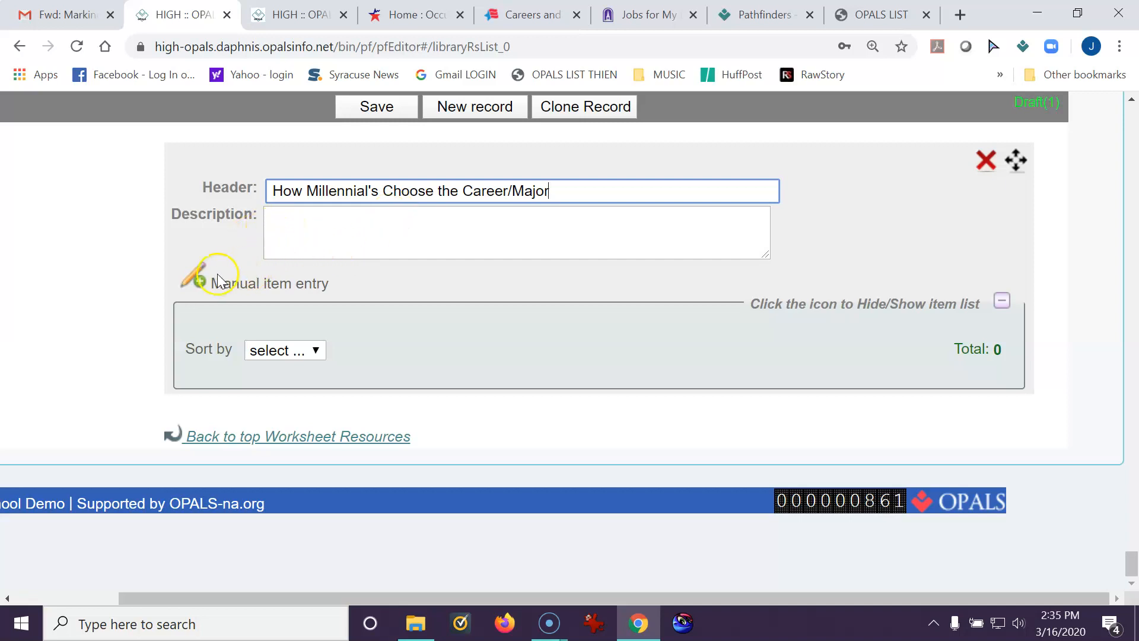
Start a manual item in the worksheet group and title it "How Millennial's Choose Their Major", correcting the spelling
scroll(204, 286, up, 3)
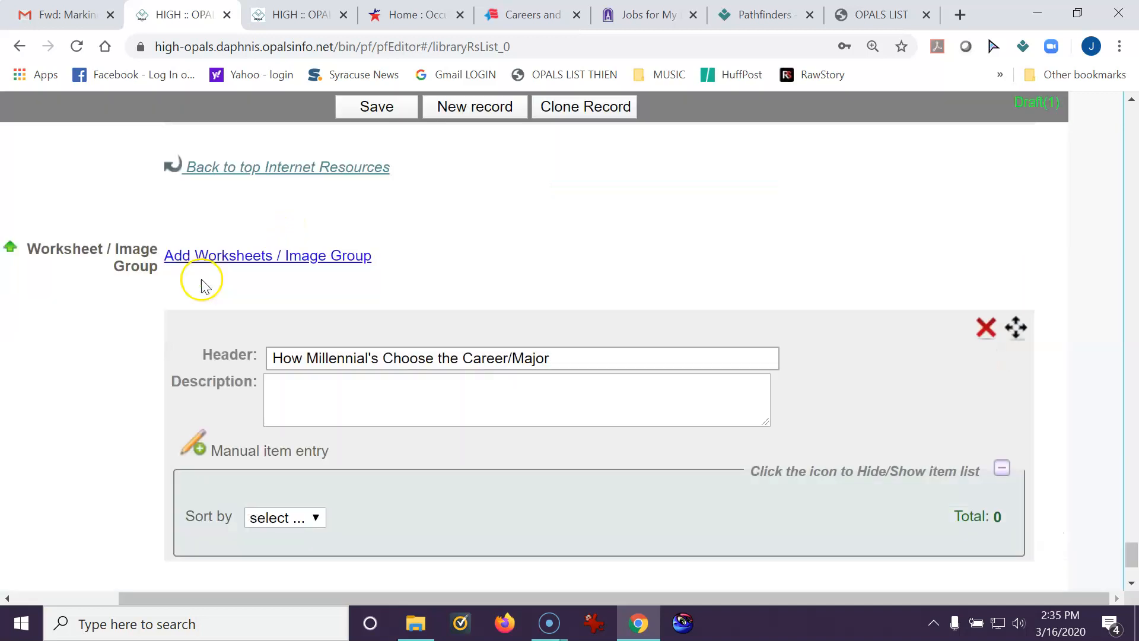
scroll(394, 419, down, 2)
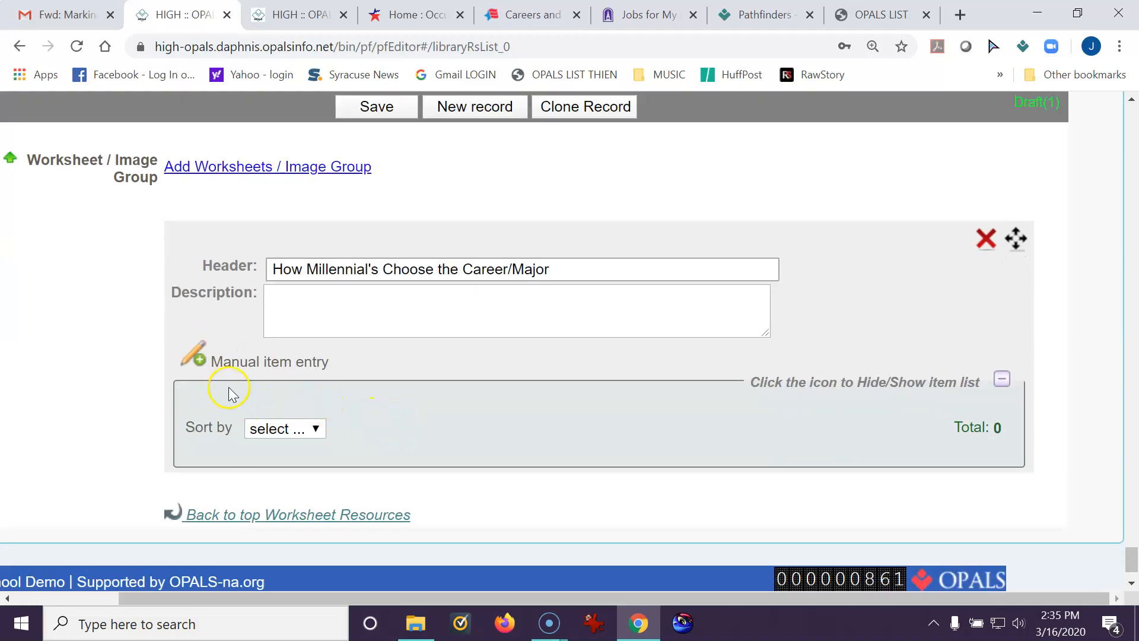
scroll(215, 360, up, 2)
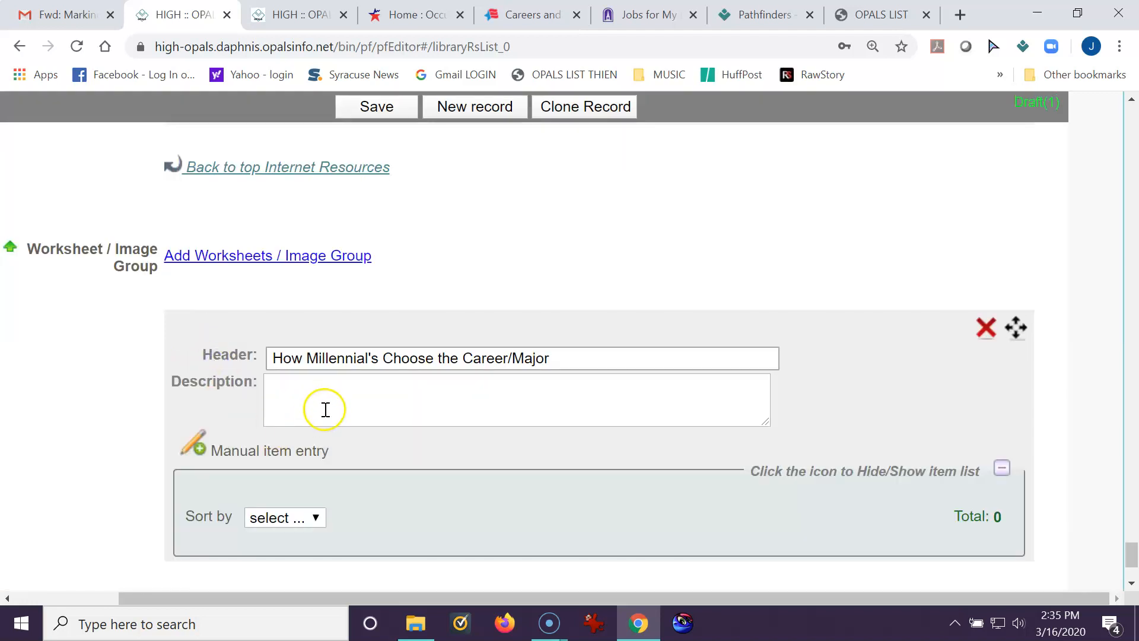
scroll(326, 409, down, 2)
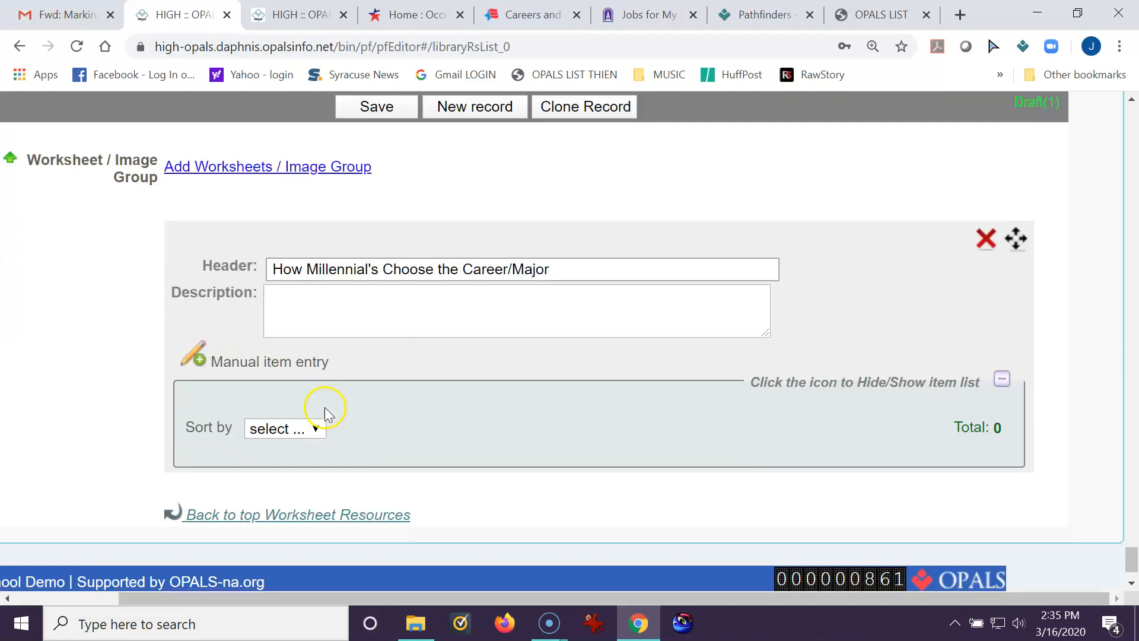
click(270, 365)
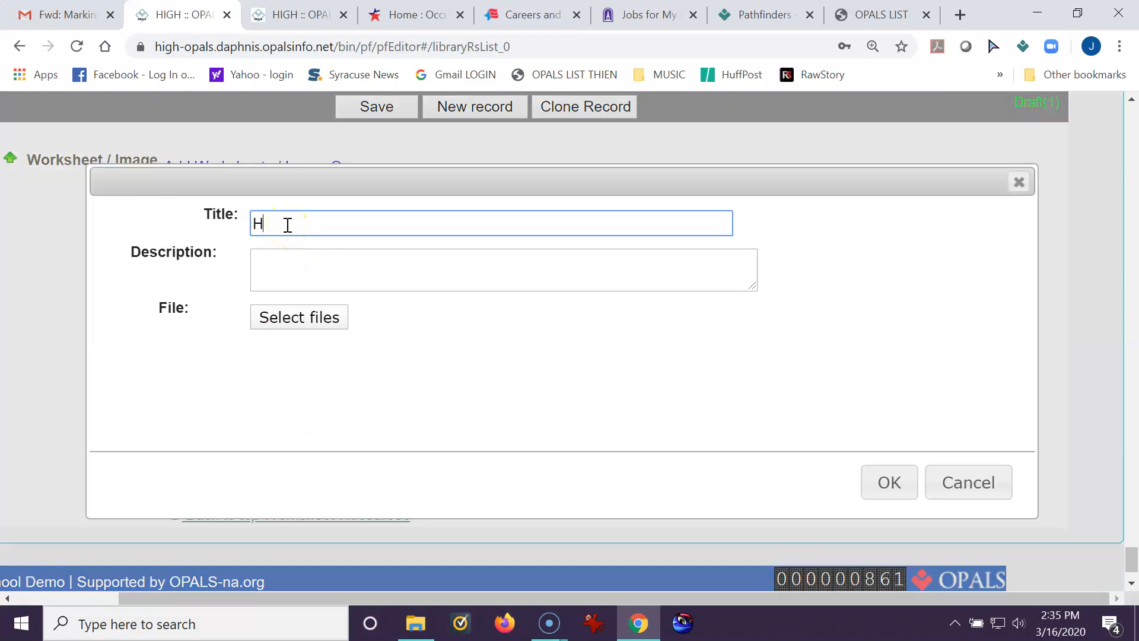
text(How Millenial's)
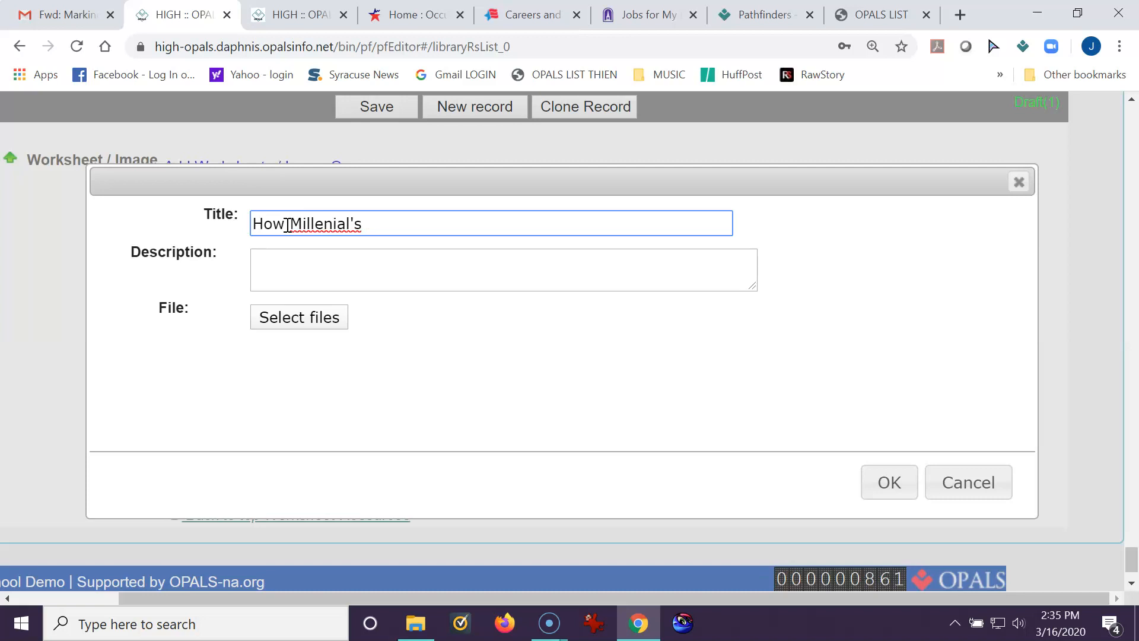
right_click(346, 225)
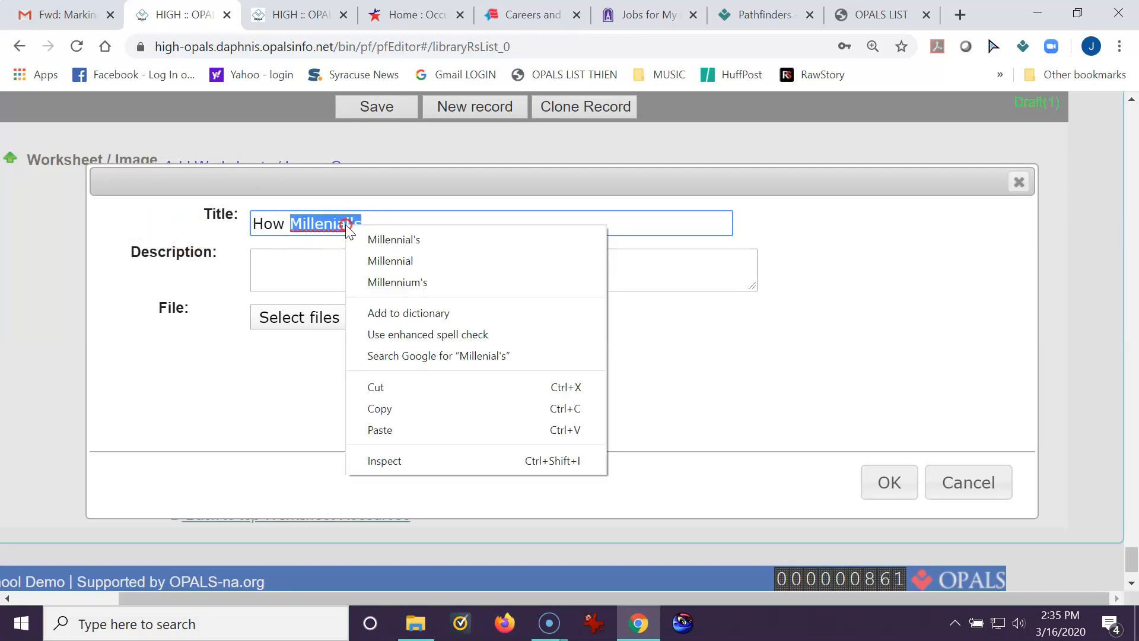
click(360, 243)
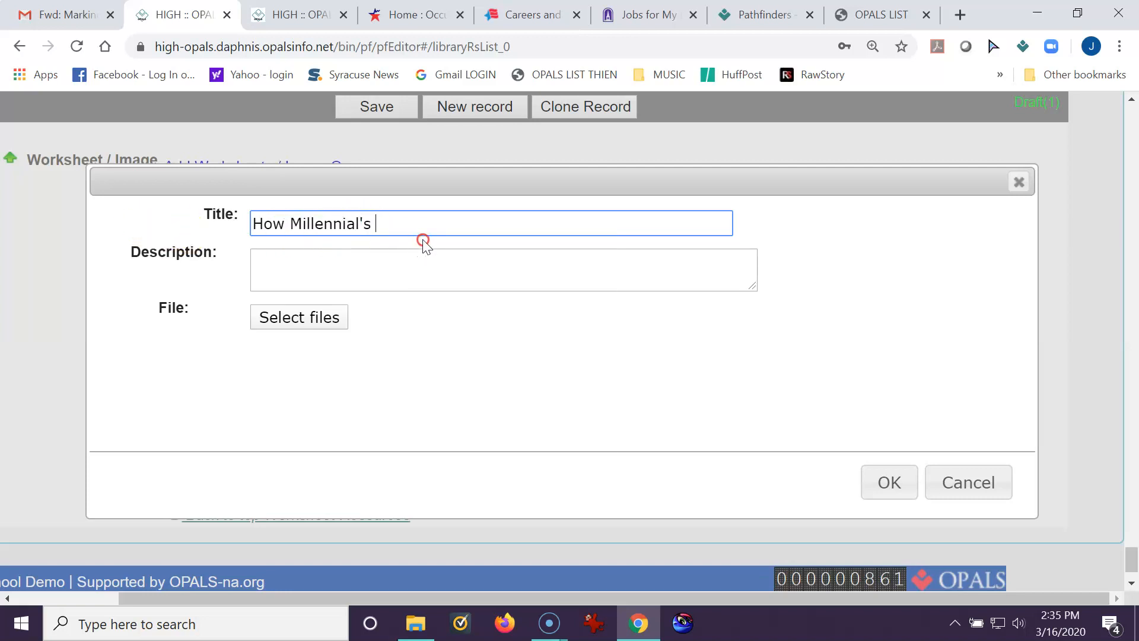
text(Choose the)
key(BackSpace)
key(BackSpace)
key(BackSpace)
key(BackSpace)
text(Their Major)
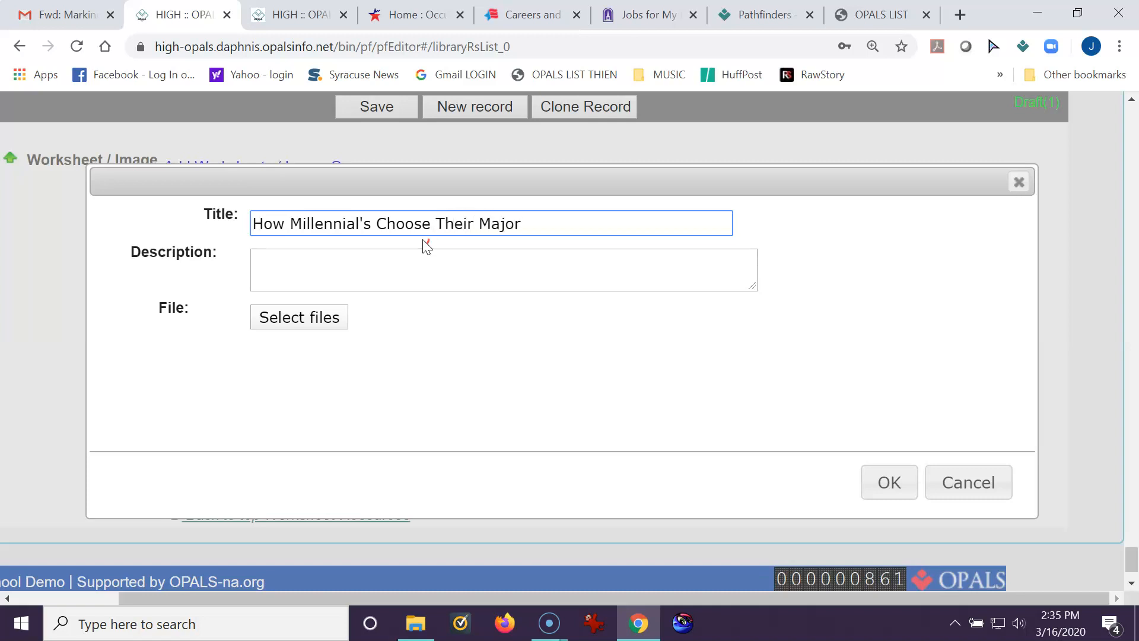
Try to attach the how-millennials-navigate-their-careers PDF from the OPALS 2019 folder to the worksheet item
click(282, 325)
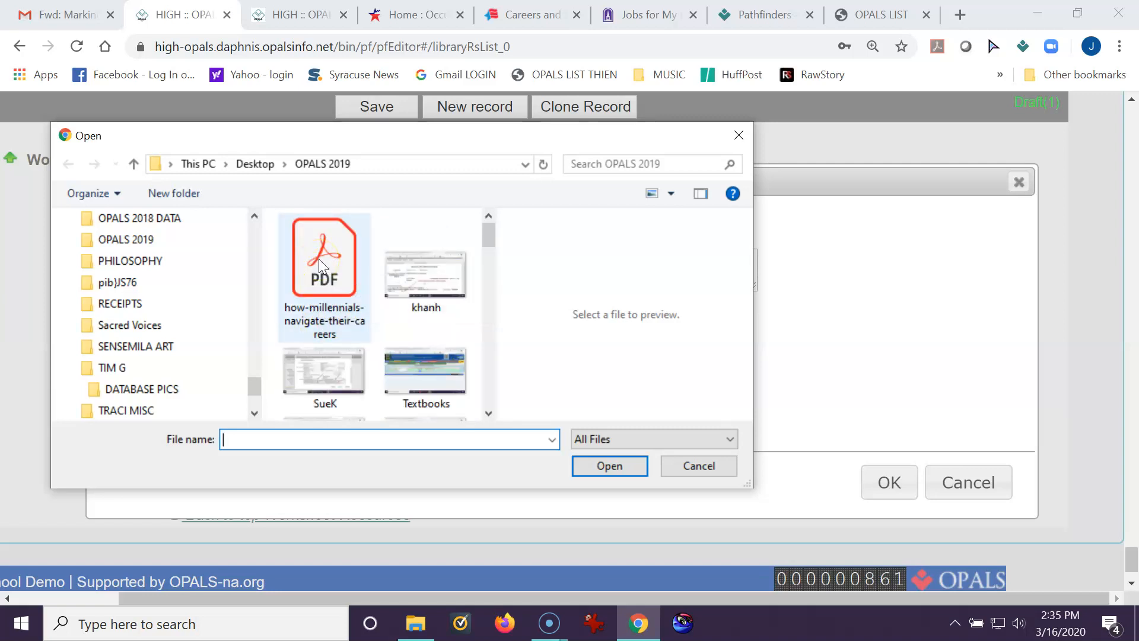
click(342, 290)
click(616, 467)
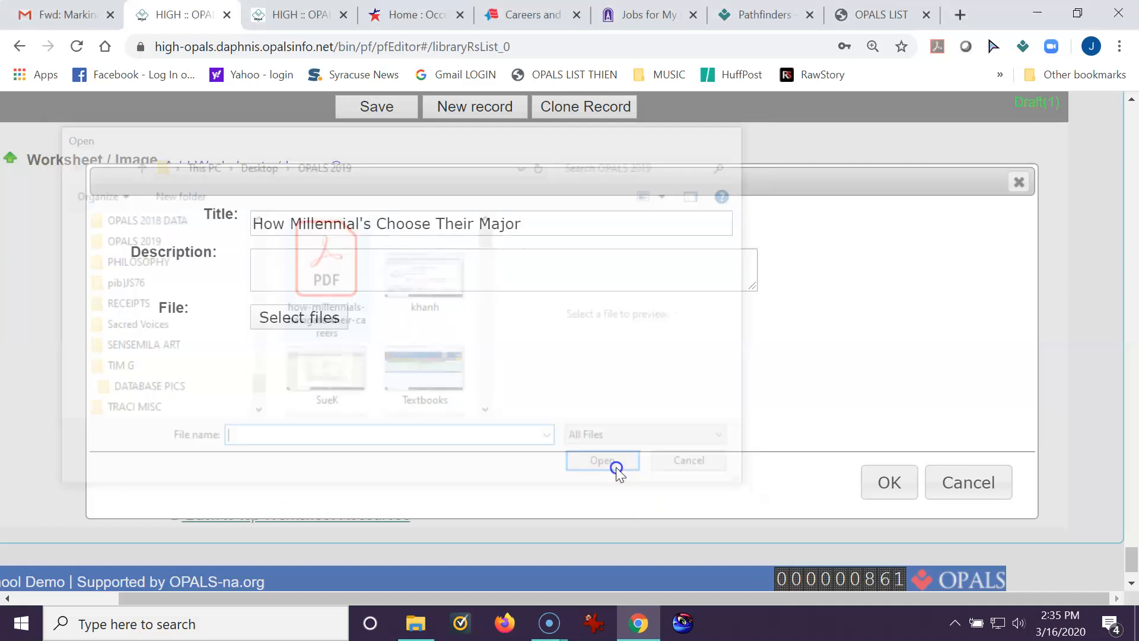
Upload how-millennials-navigate-their-careers.pdf from the OPALS 2019 folder as the worksheet item's file
click(288, 317)
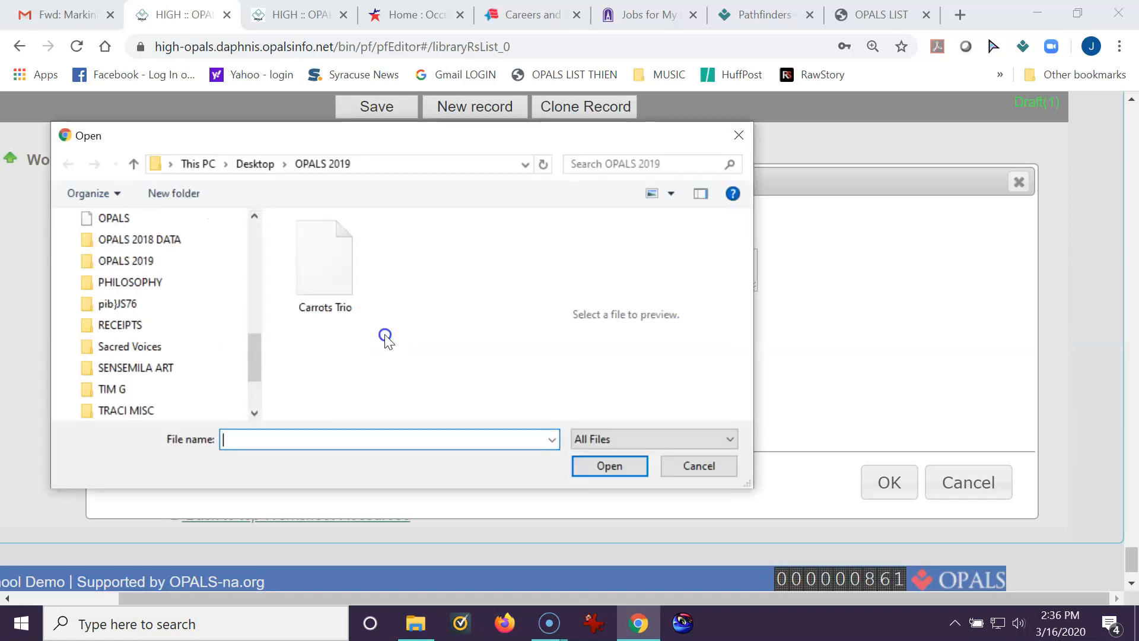
click(341, 276)
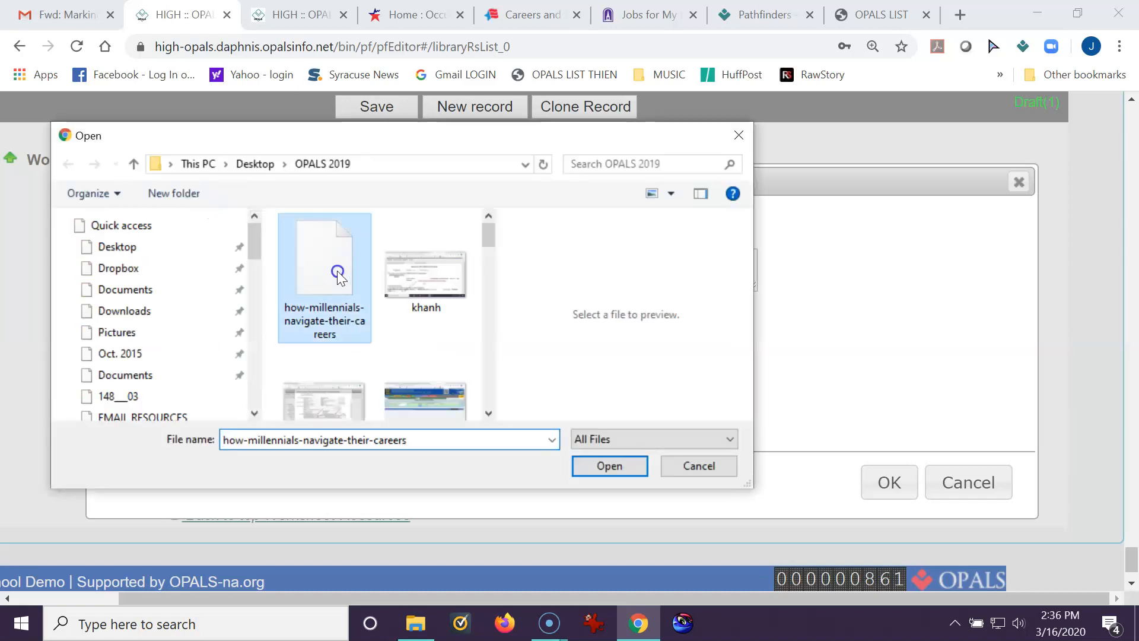
click(608, 466)
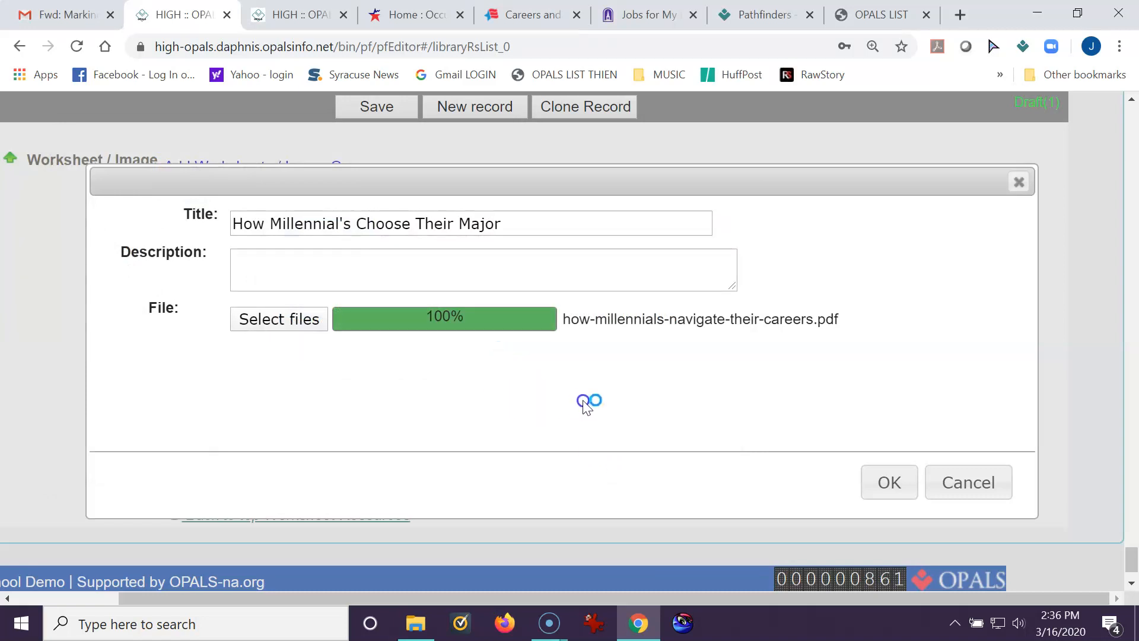
Retitle the worksheet item "How Millennial's Navigate Their Careers" and add it to the worksheet group
drag(356, 226, 595, 222)
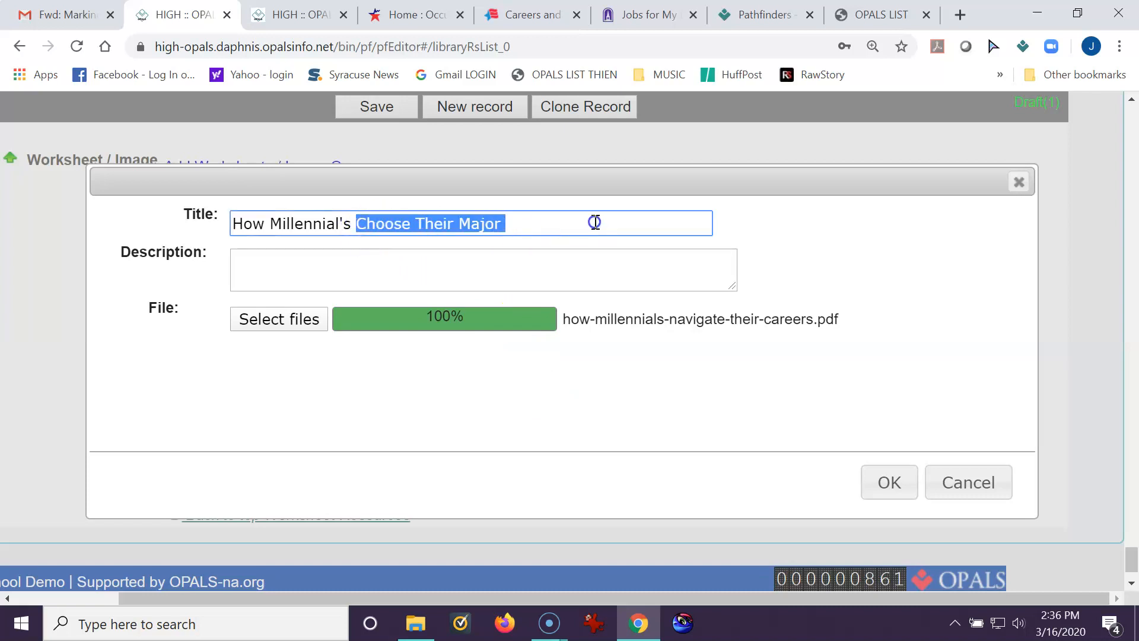
text(Navigate Their Careers)
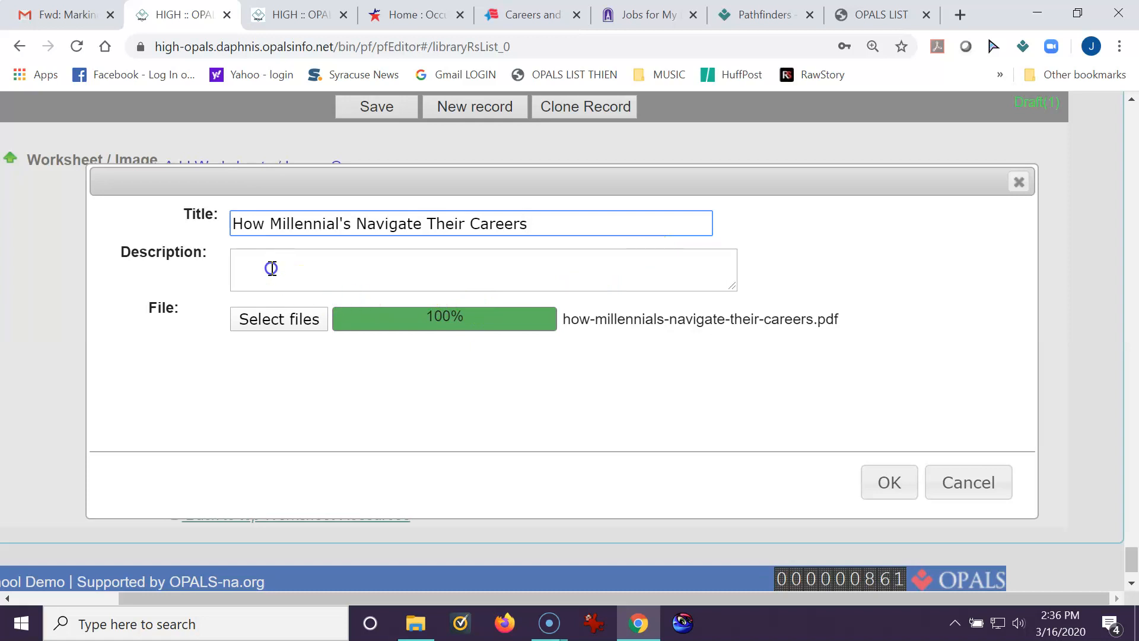
click(890, 482)
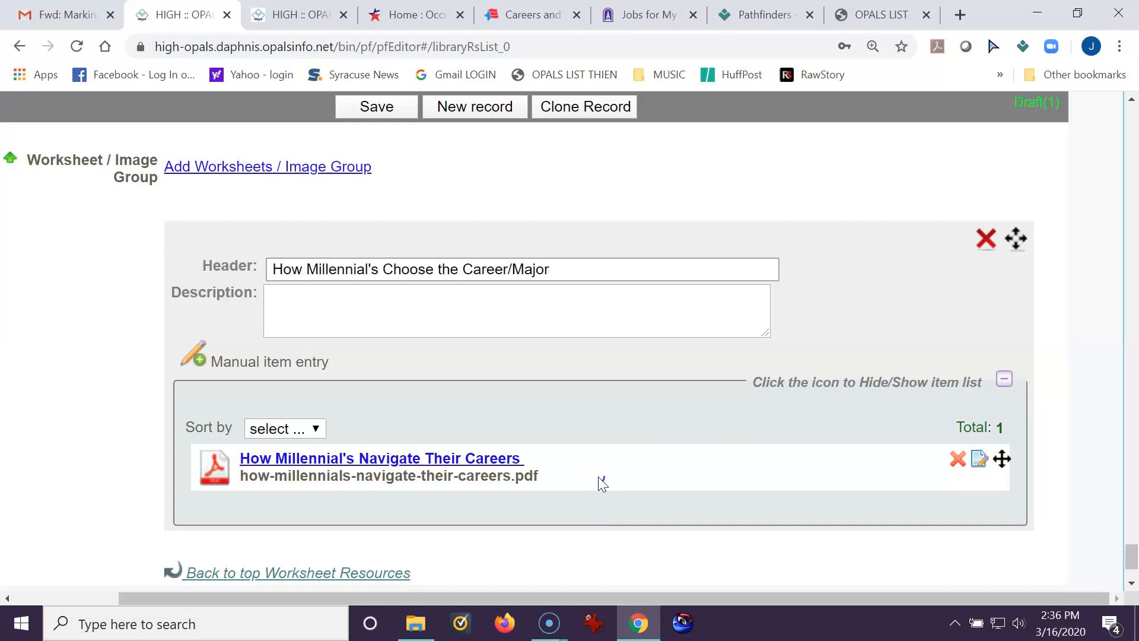
Check the internet and library resource groups in the editor, then save the Careers pathfinder
scroll(598, 476, up, 10)
scroll(600, 481, up, 2)
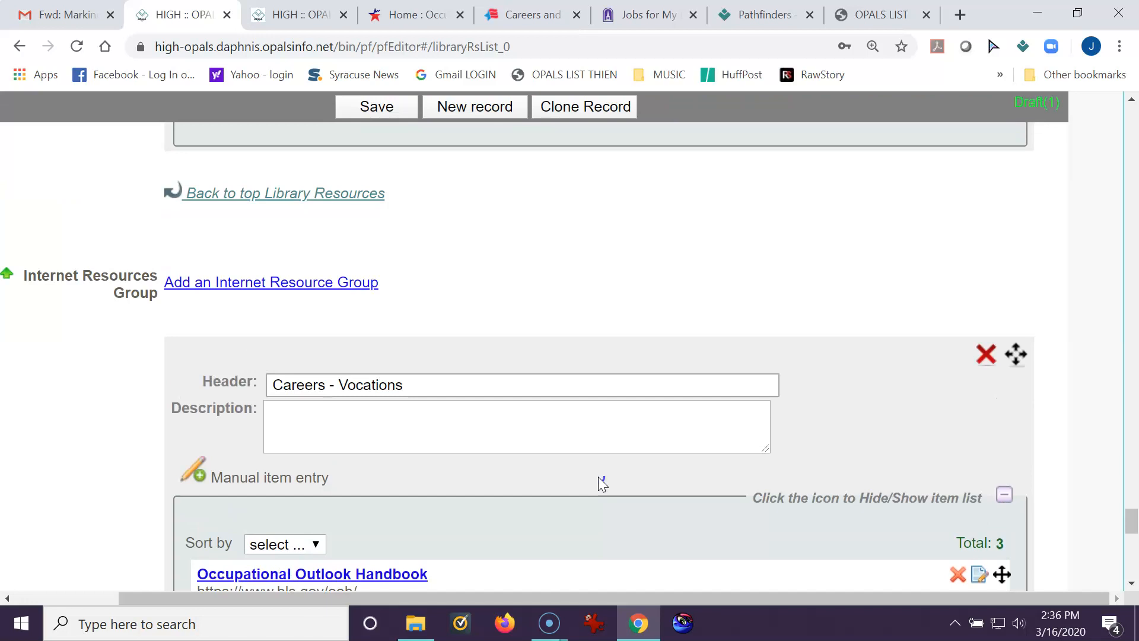
scroll(598, 476, down, 3)
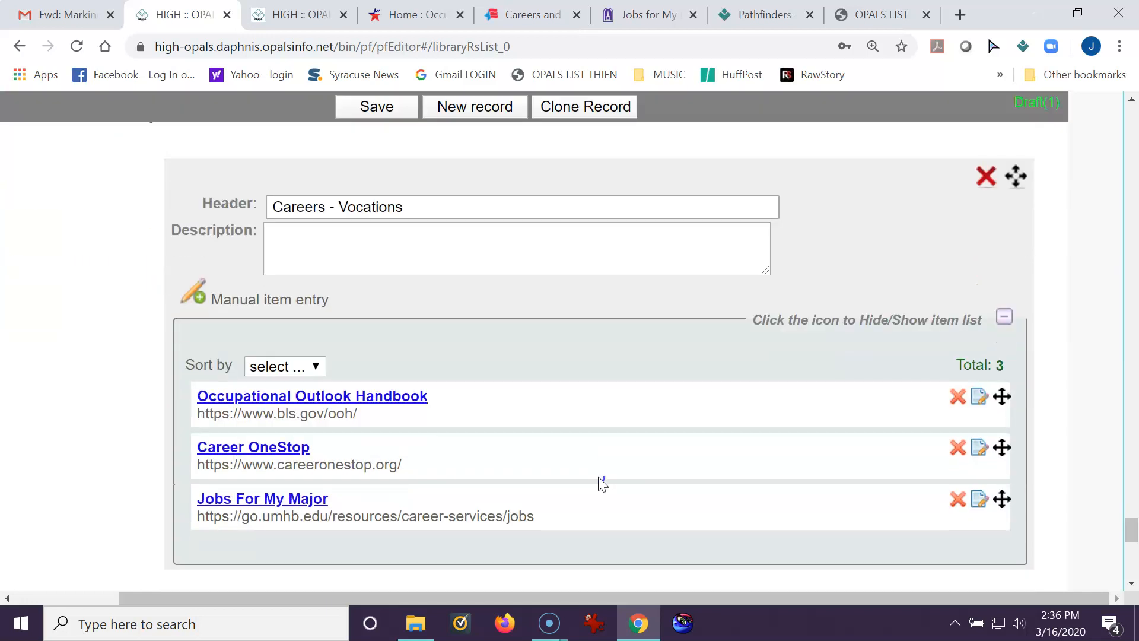
scroll(598, 476, up, 15)
scroll(600, 476, up, 15)
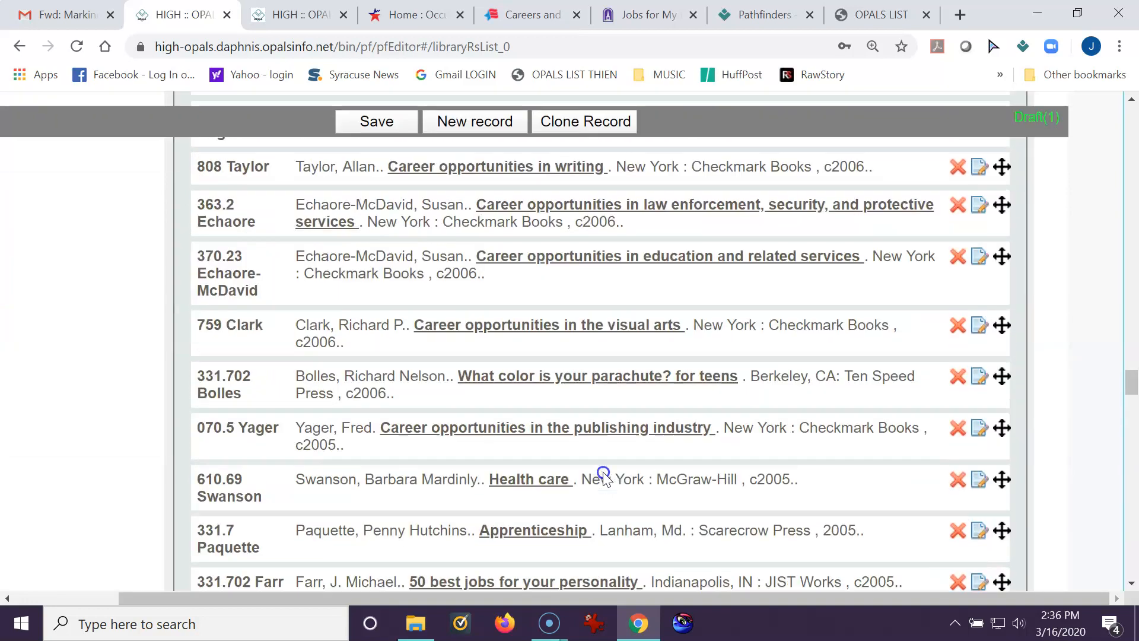
scroll(603, 476, up, 15)
scroll(604, 471, up, 5)
drag(1131, 306, 1136, 205)
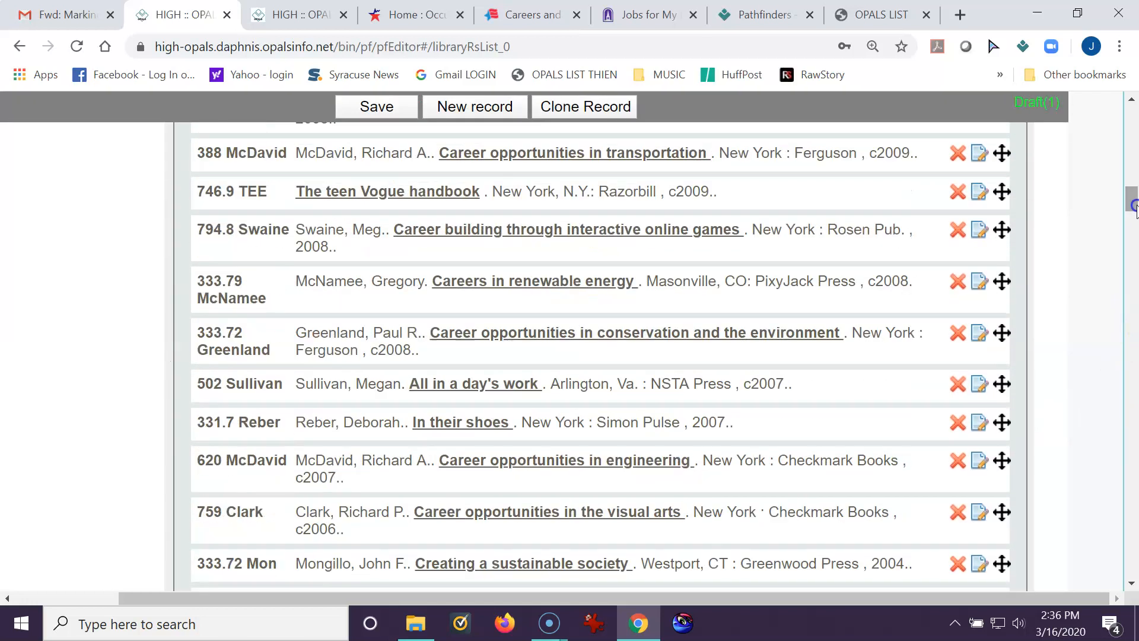
click(394, 108)
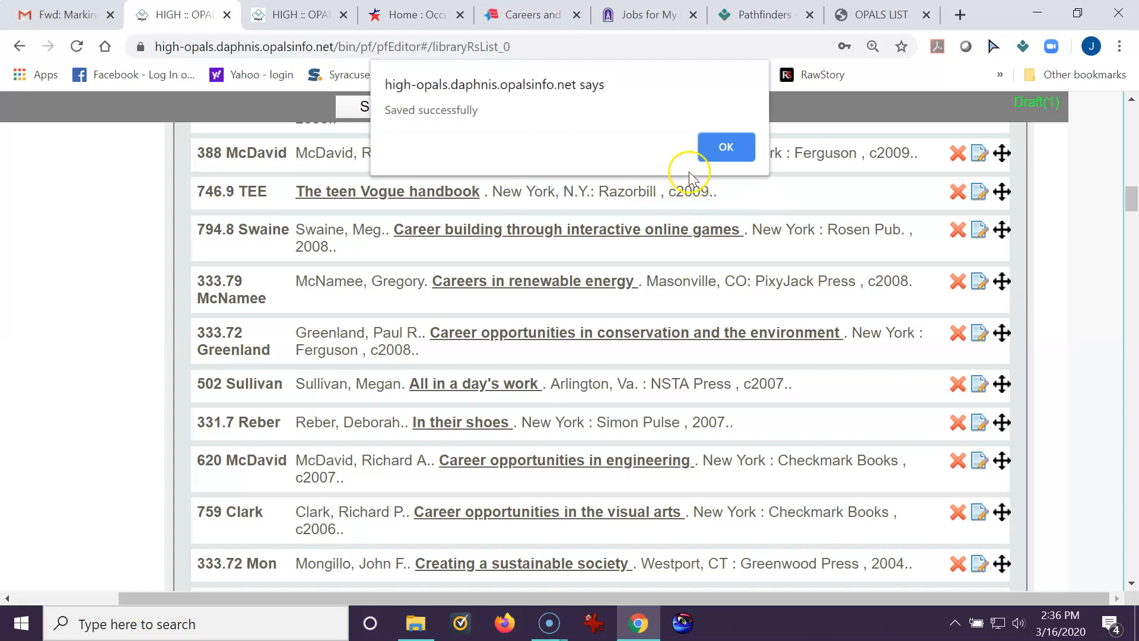
click(723, 148)
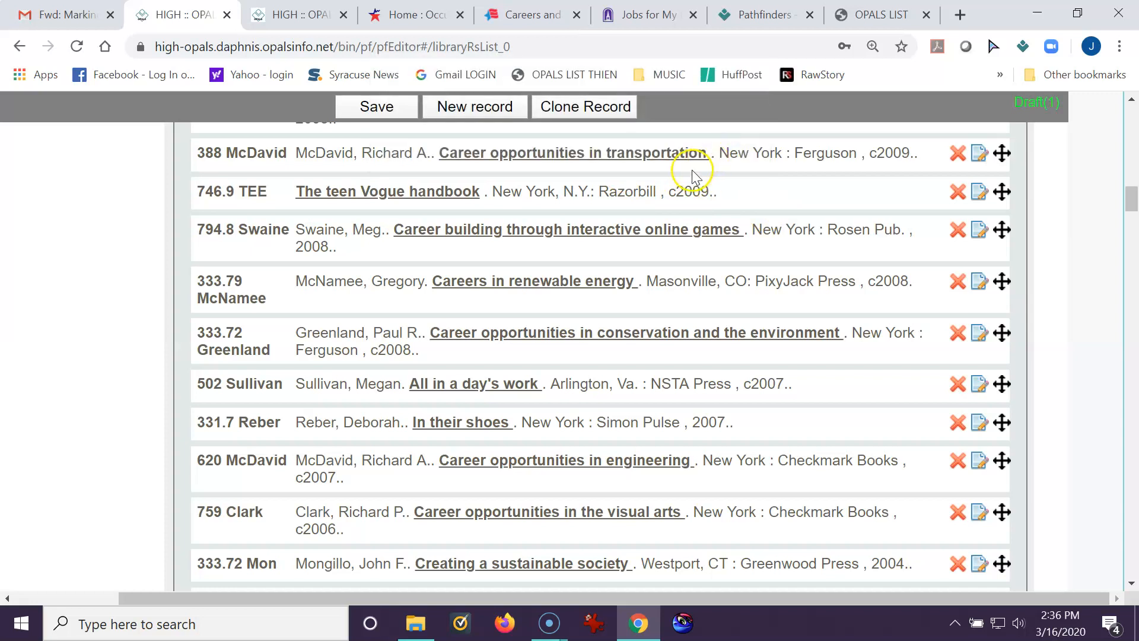
Go to the Pathfinder List and open the Careers pathfinder for viewing
scroll(26, 313, up, 15)
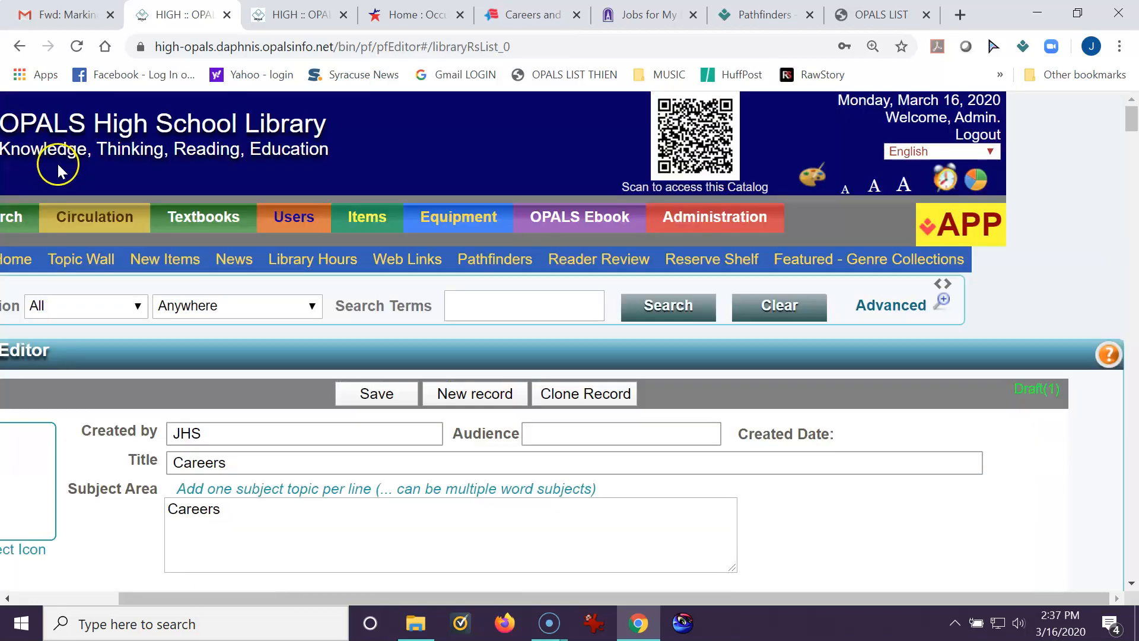
drag(292, 598, 140, 599)
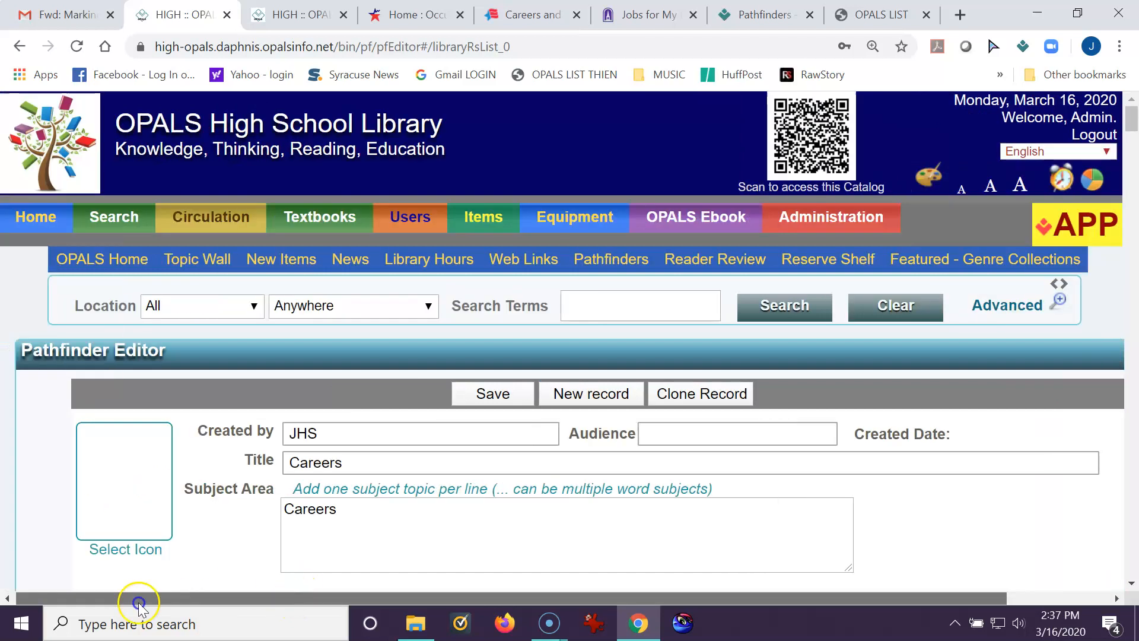
mouse_move(30, 229)
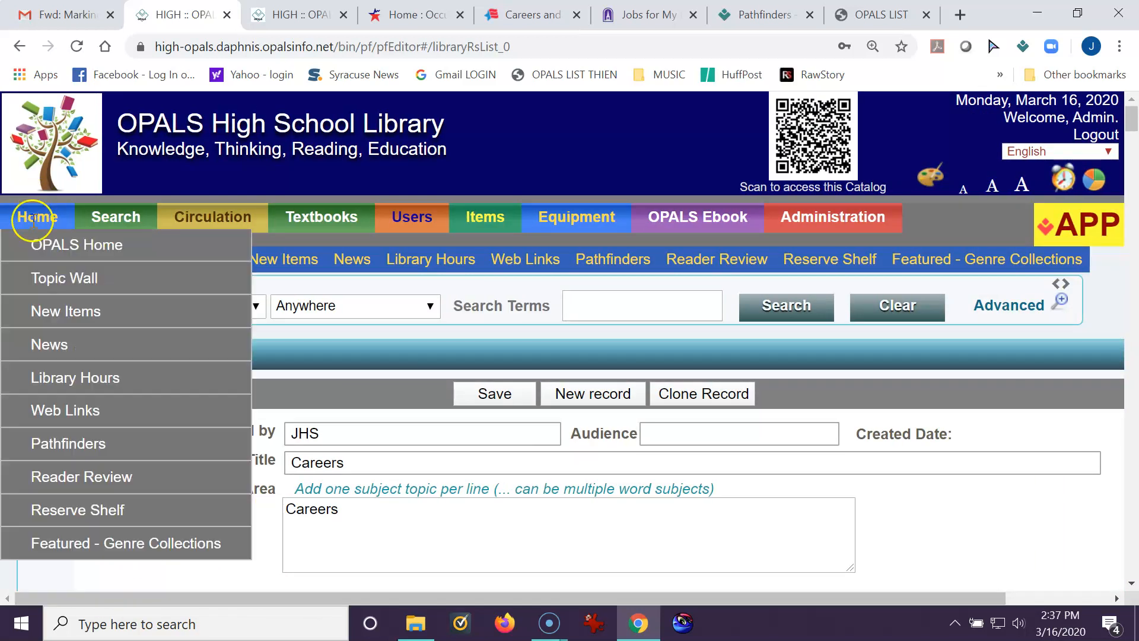
click(59, 446)
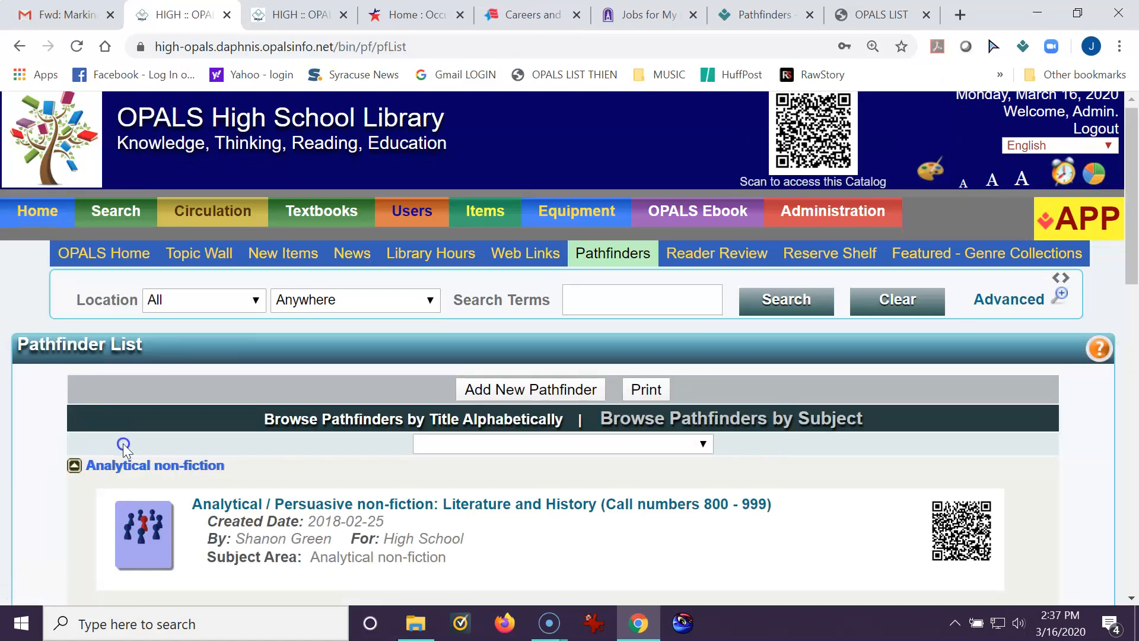
scroll(123, 439, down, 1)
scroll(132, 382, down, 2)
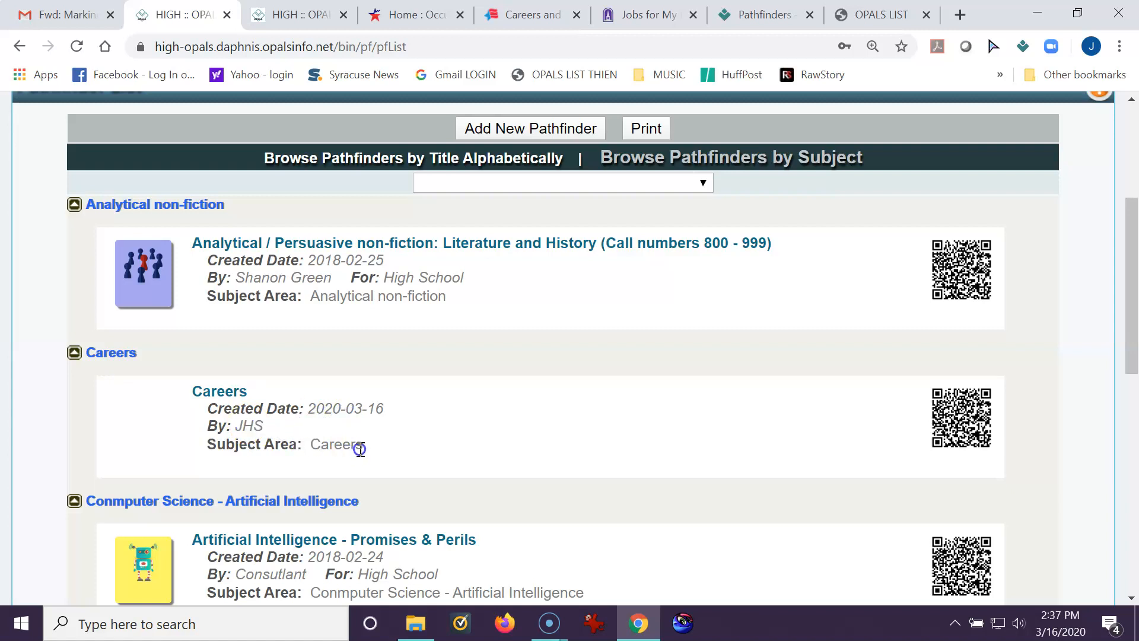
click(229, 392)
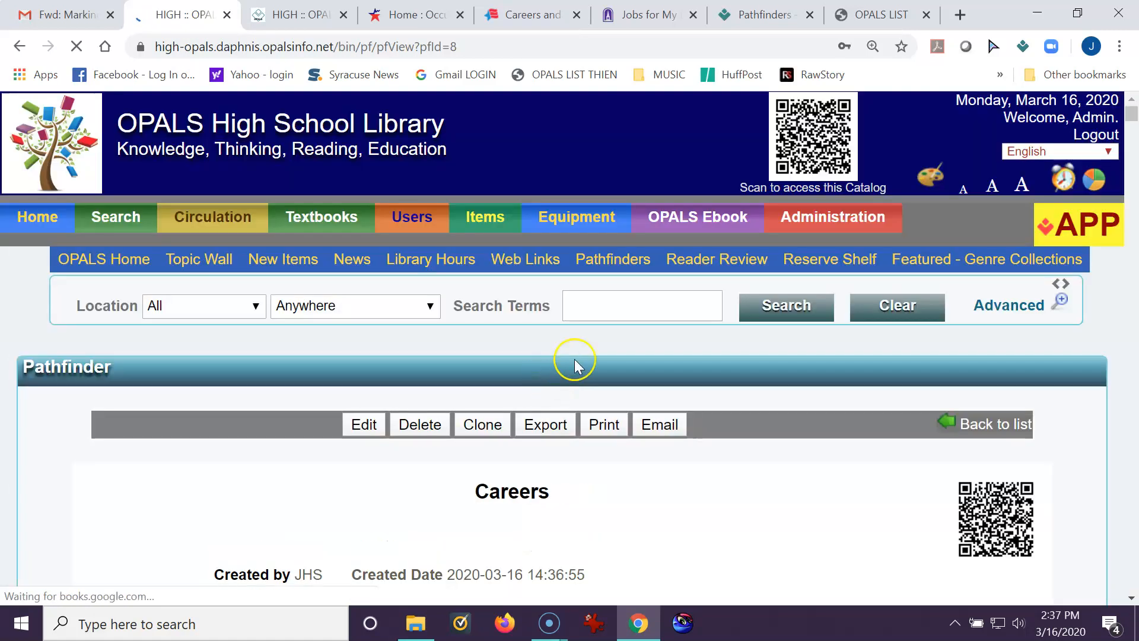
Review the published Careers pathfinder's library resources, internet resources and worksheet group
scroll(574, 362, down, 3)
scroll(577, 362, down, 2)
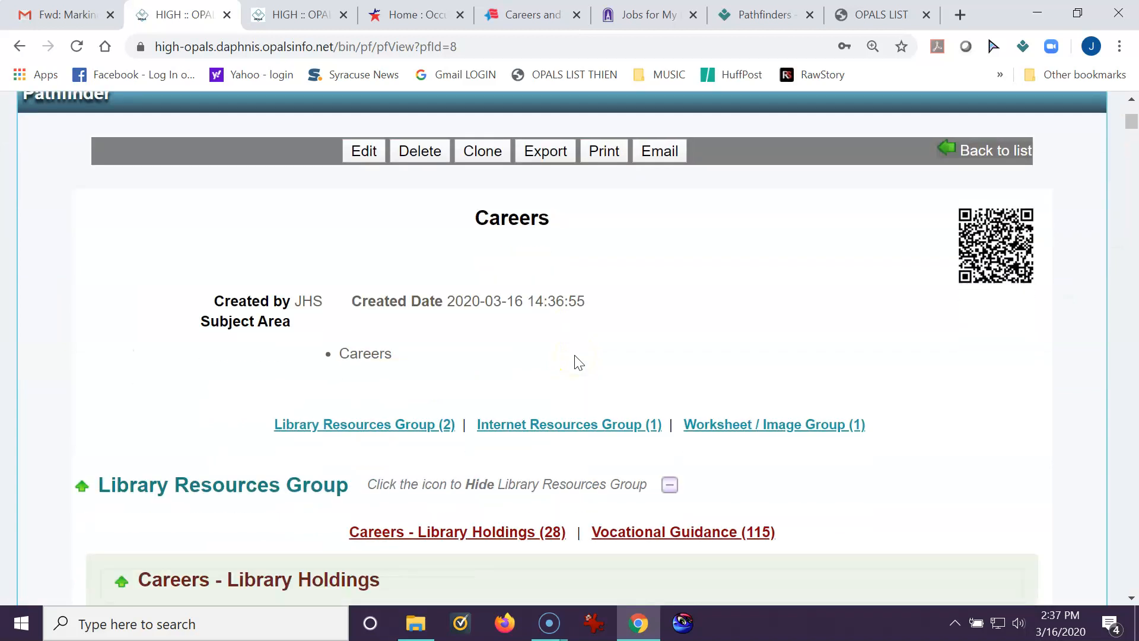
scroll(575, 356, down, 6)
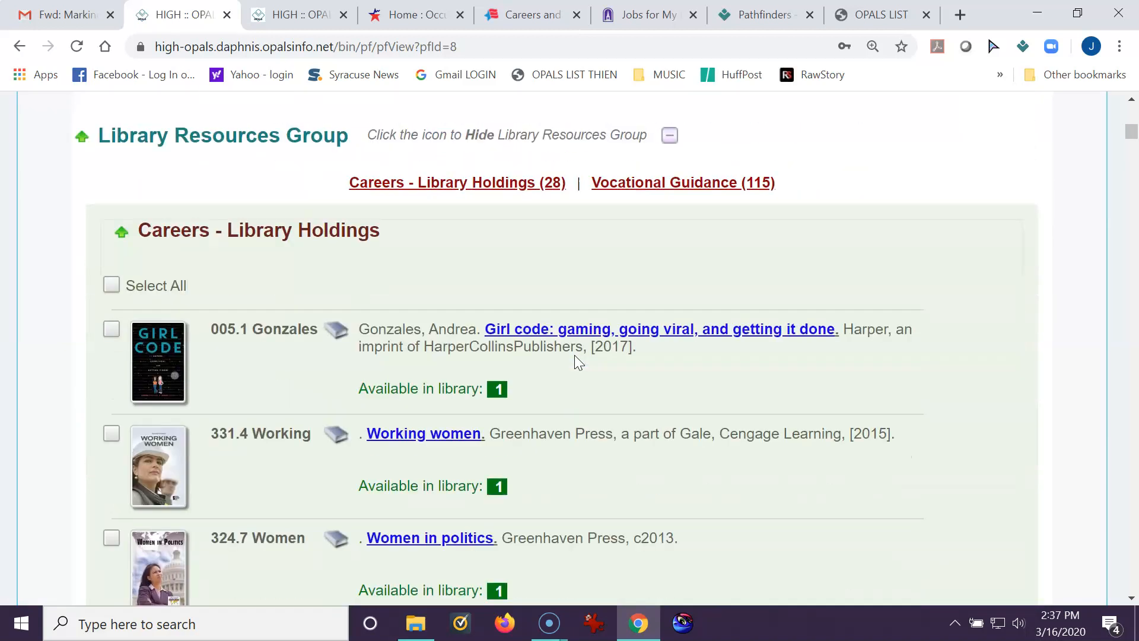
scroll(574, 355, down, 15)
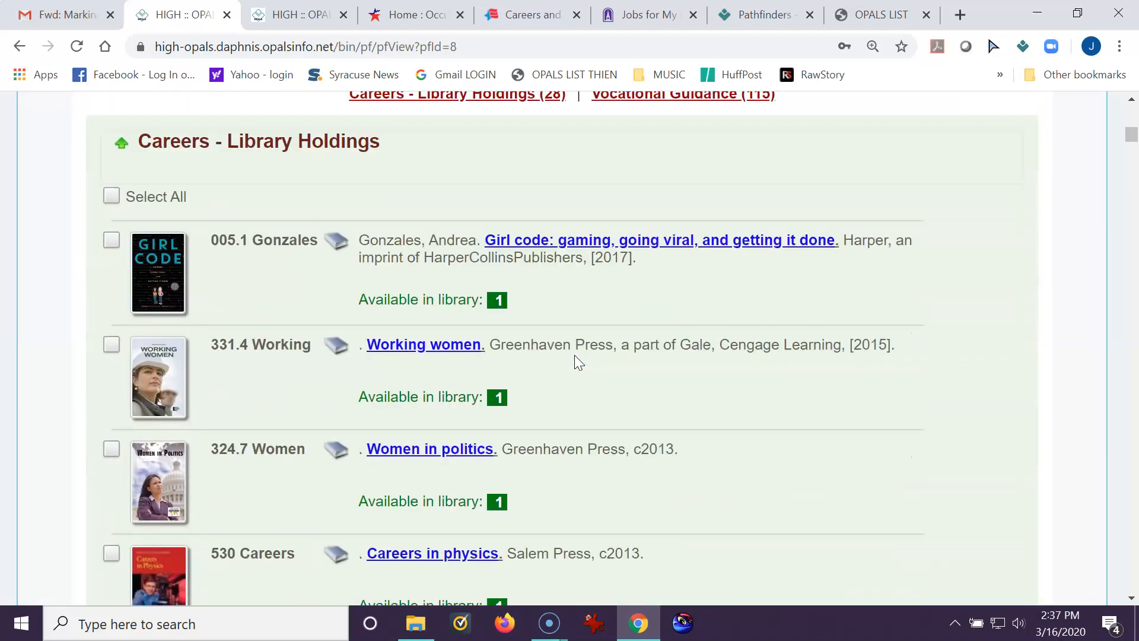
scroll(574, 355, down, 7)
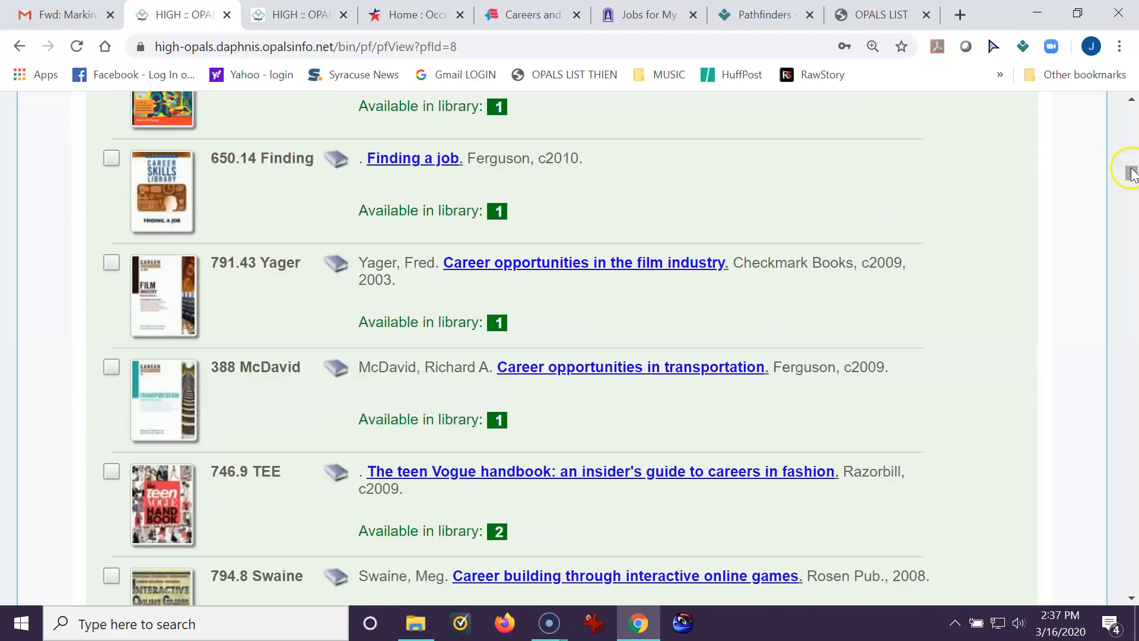
drag(1130, 173, 1113, 577)
scroll(607, 402, down, 1)
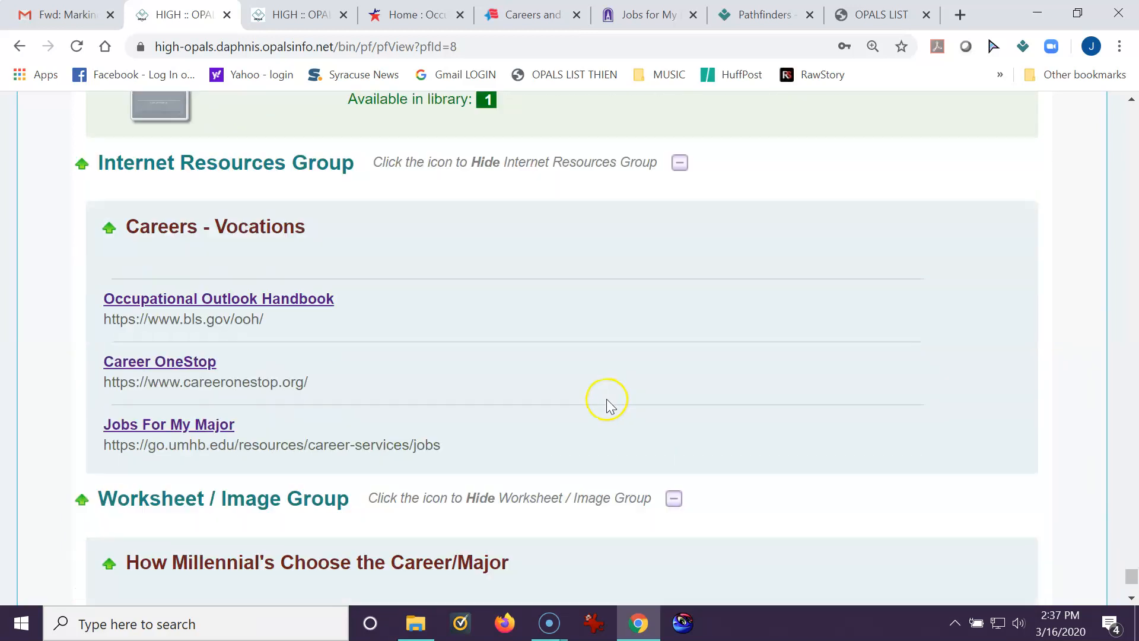
scroll(445, 280, down, 1)
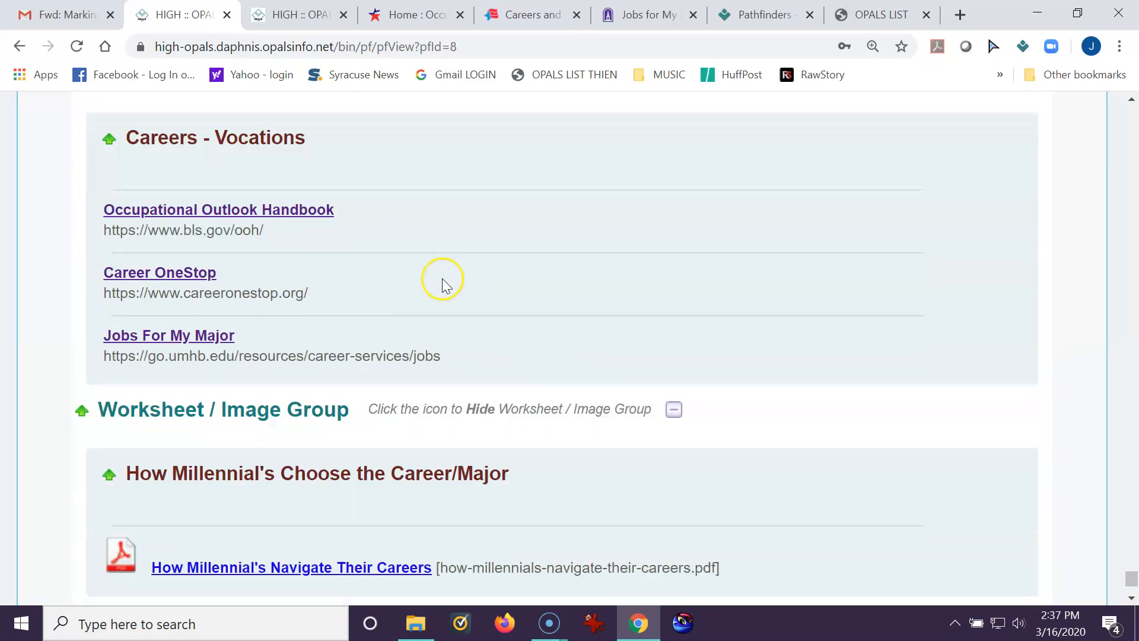
scroll(329, 307, down, 1)
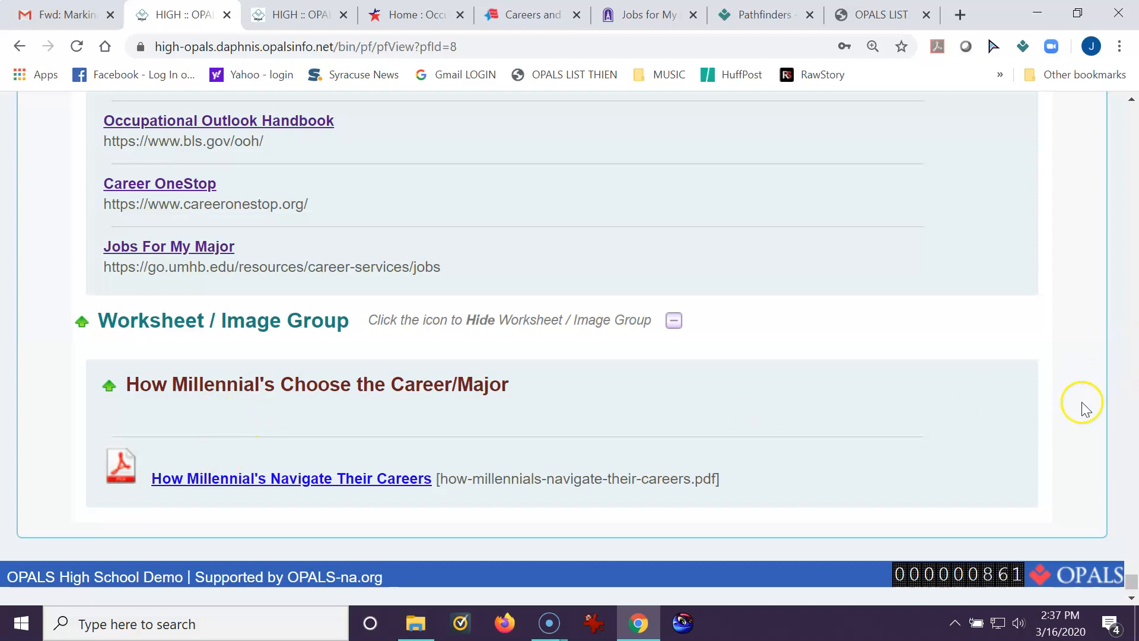
Copy the book title "Exploring careers in the national parks" from the pathfinder's library resources
scroll(967, 415, up, 15)
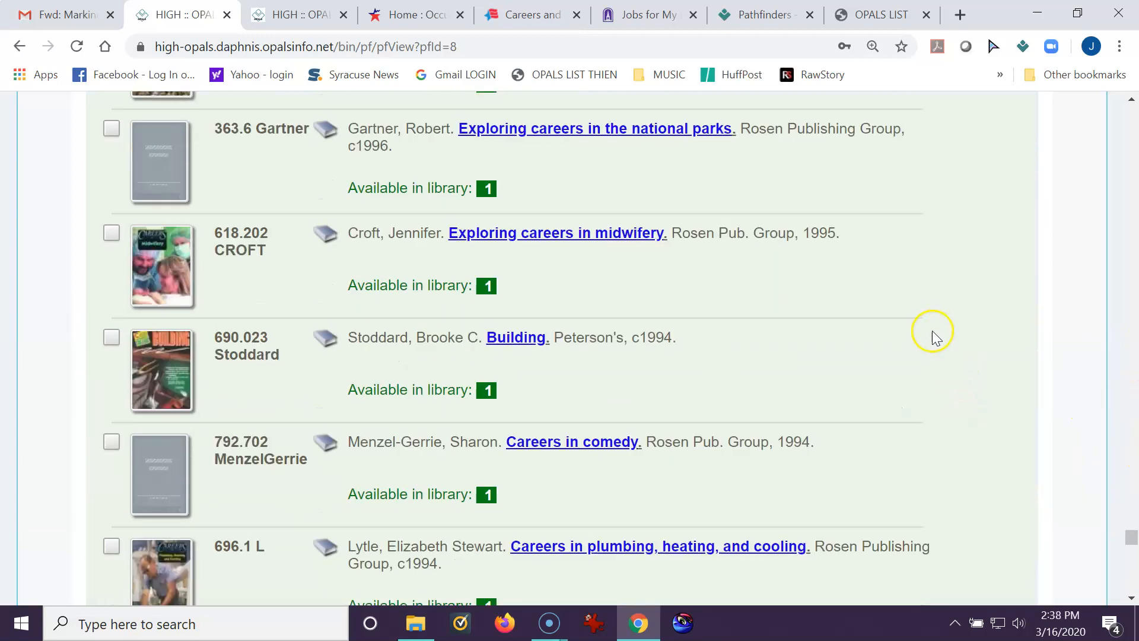
drag(734, 127, 465, 131)
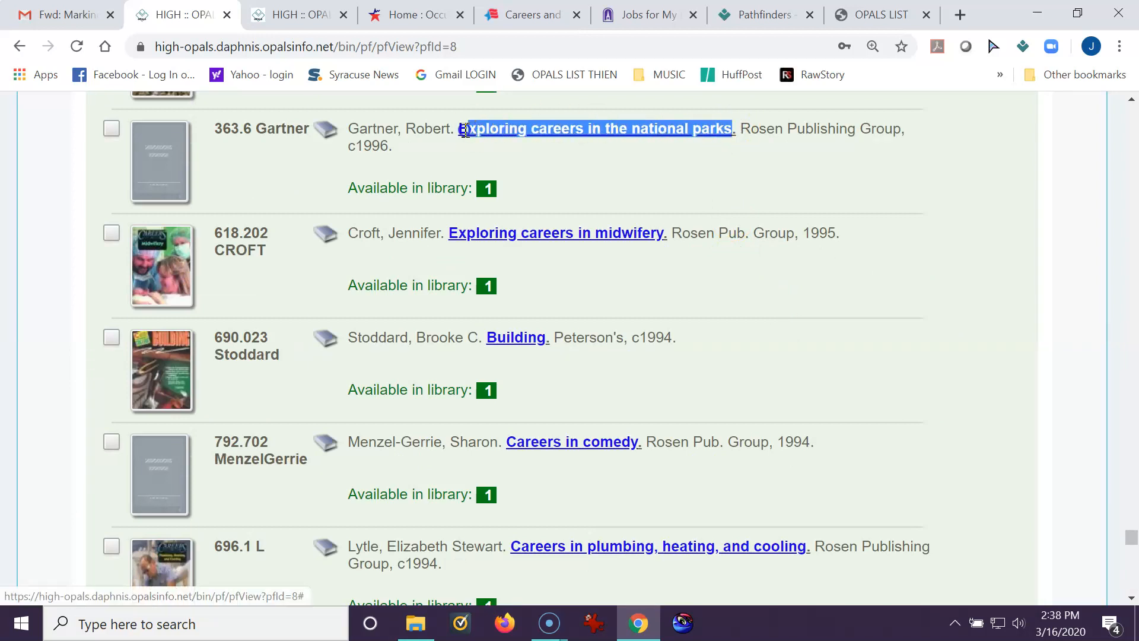
right_click(478, 126)
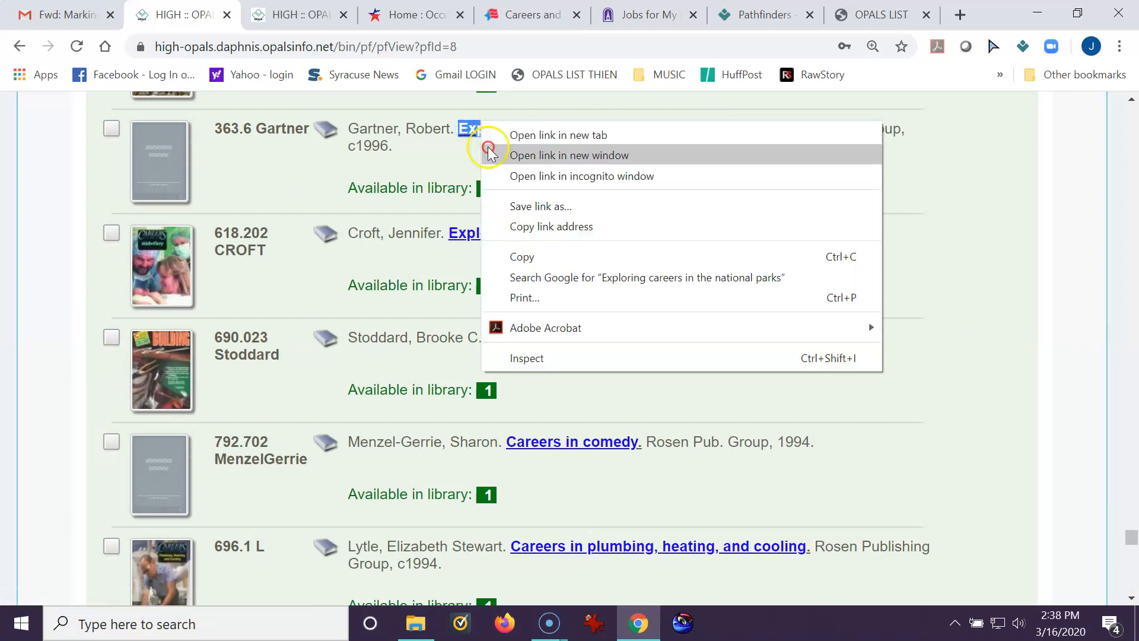
click(508, 254)
Search the library catalog for the copied title "Exploring careers in the national parks" and view the matching record
scroll(584, 288, up, 20)
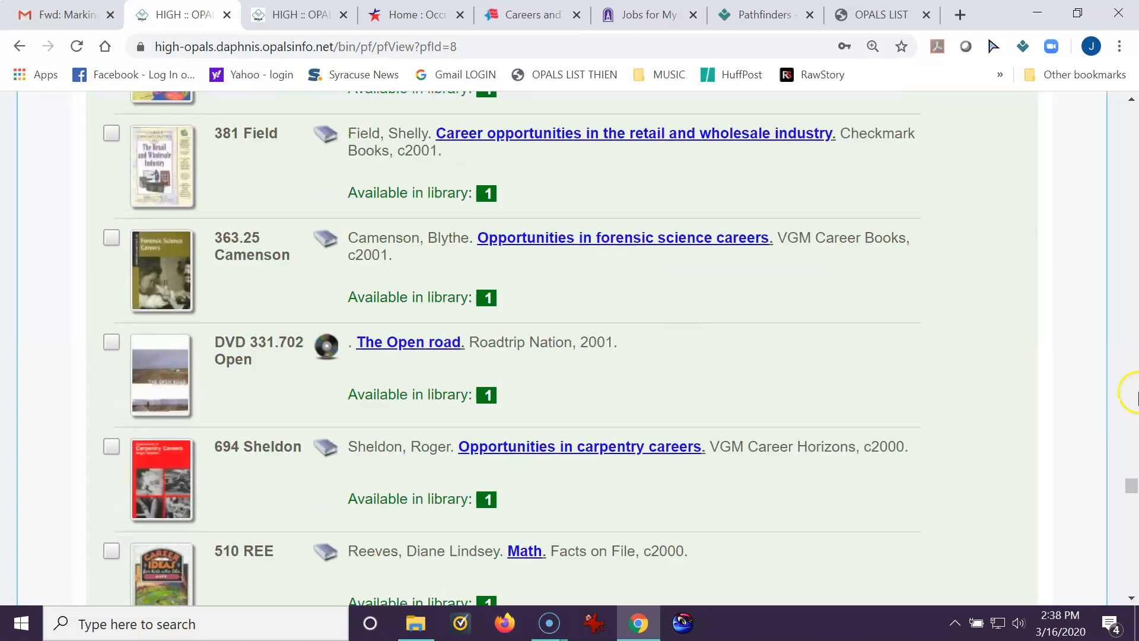
drag(1131, 483, 1131, 101)
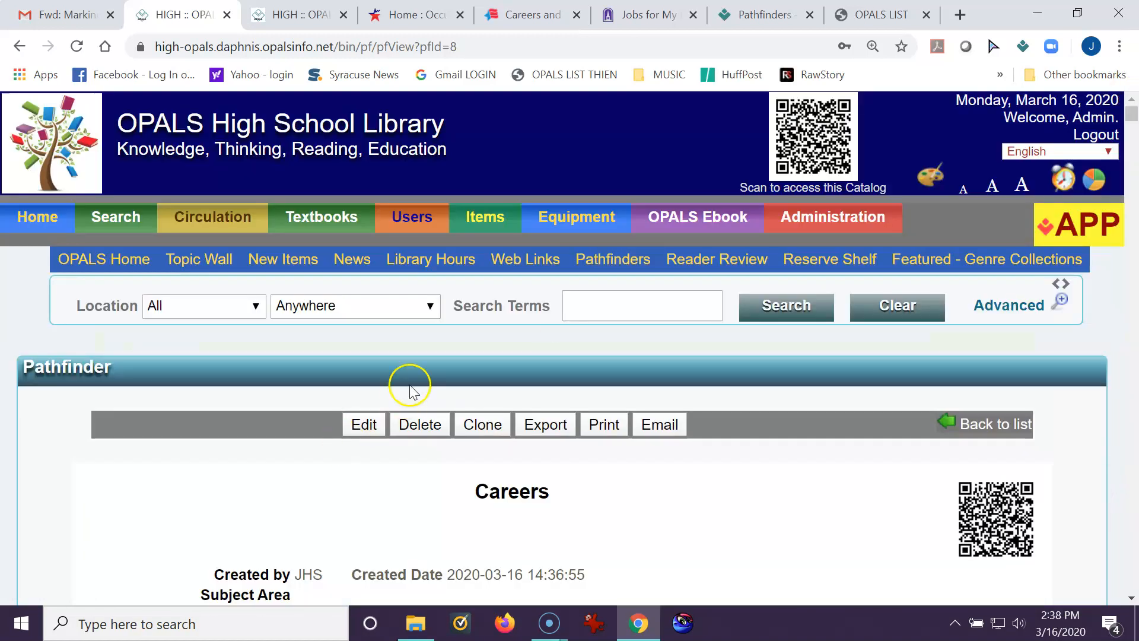
click(579, 304)
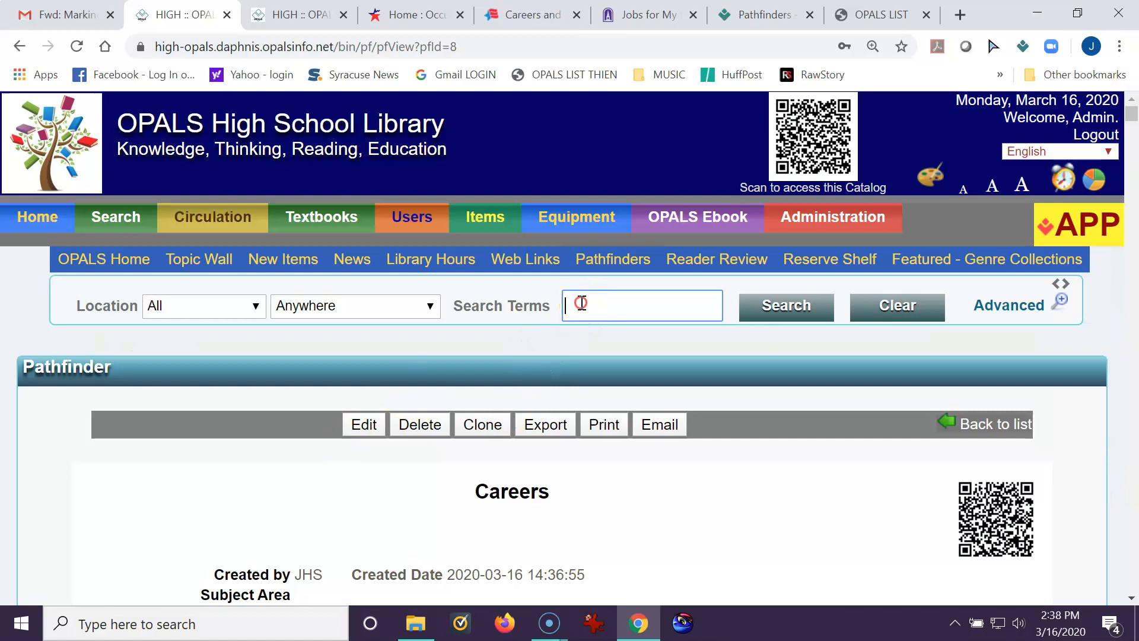
right_click(580, 304)
click(634, 443)
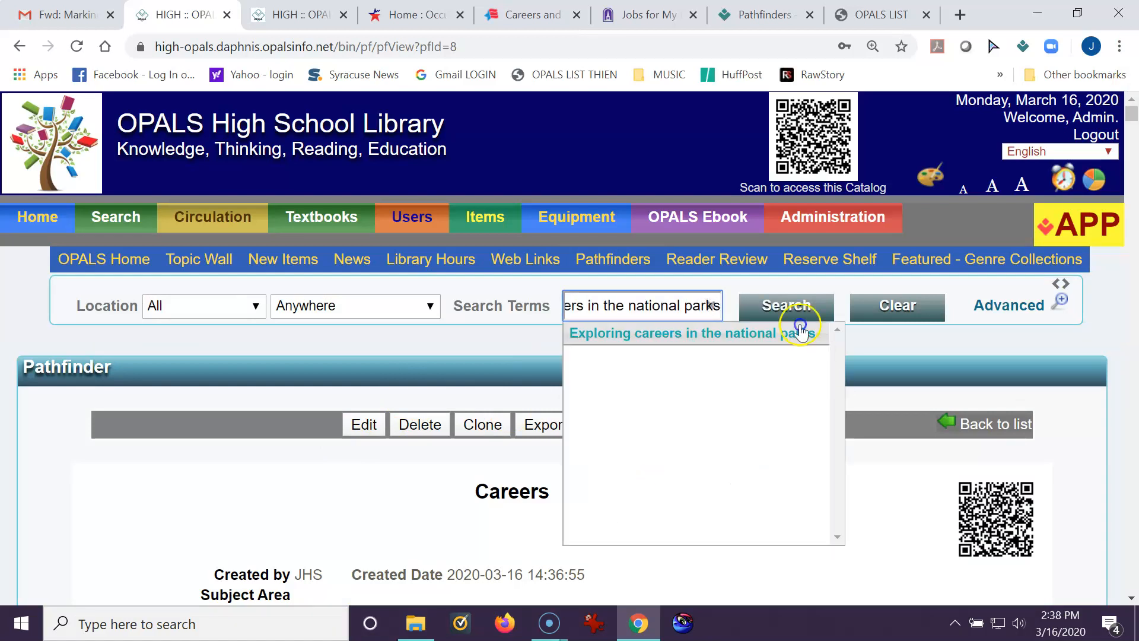
click(771, 309)
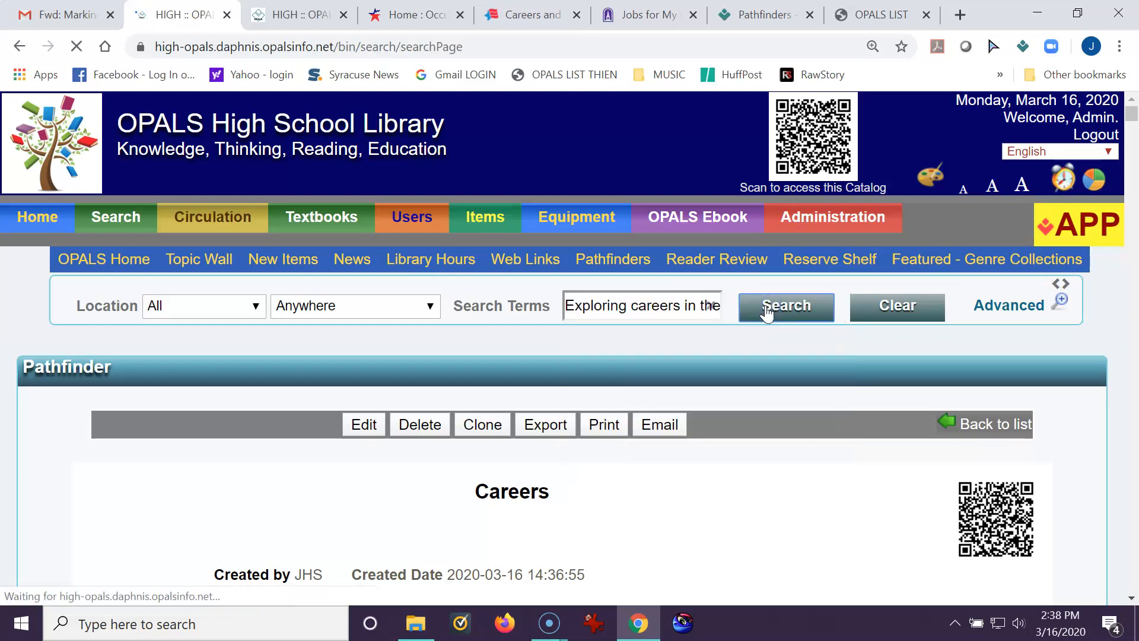
scroll(482, 373, down, 4)
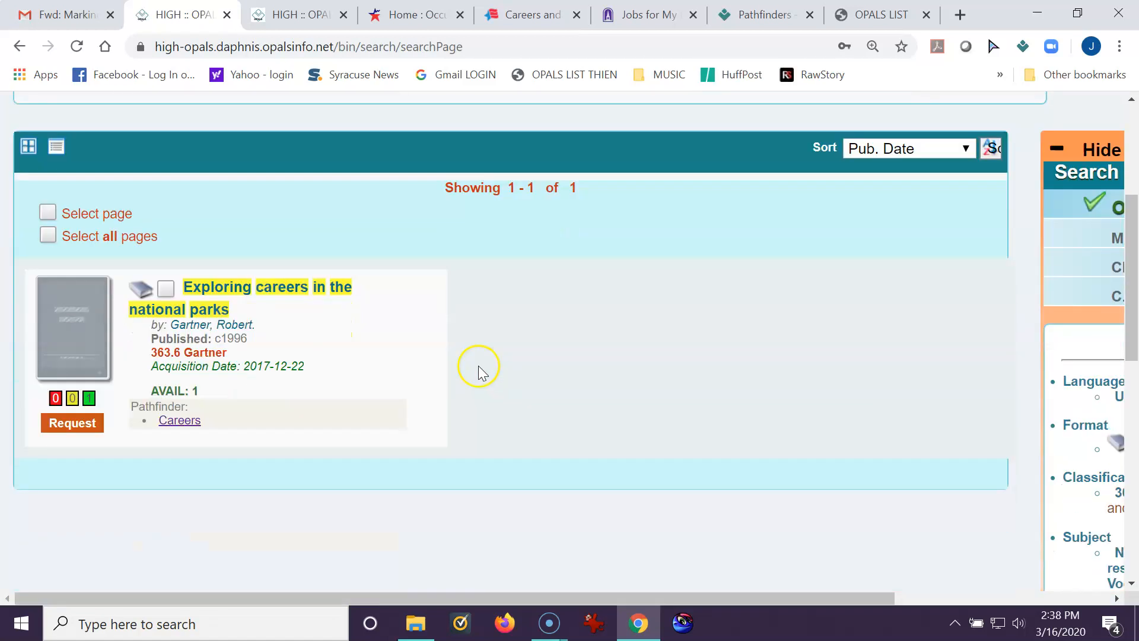
Open the Careers pathfinder from the book's search result and look over its resource group links
click(179, 422)
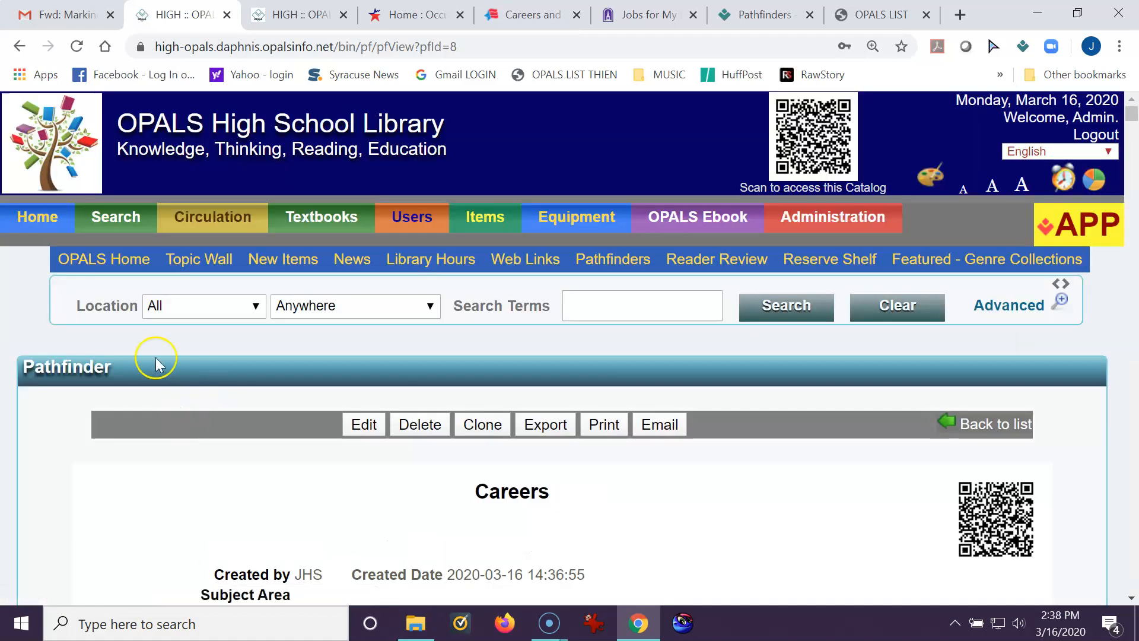
scroll(220, 340, down, 3)
scroll(215, 339, down, 2)
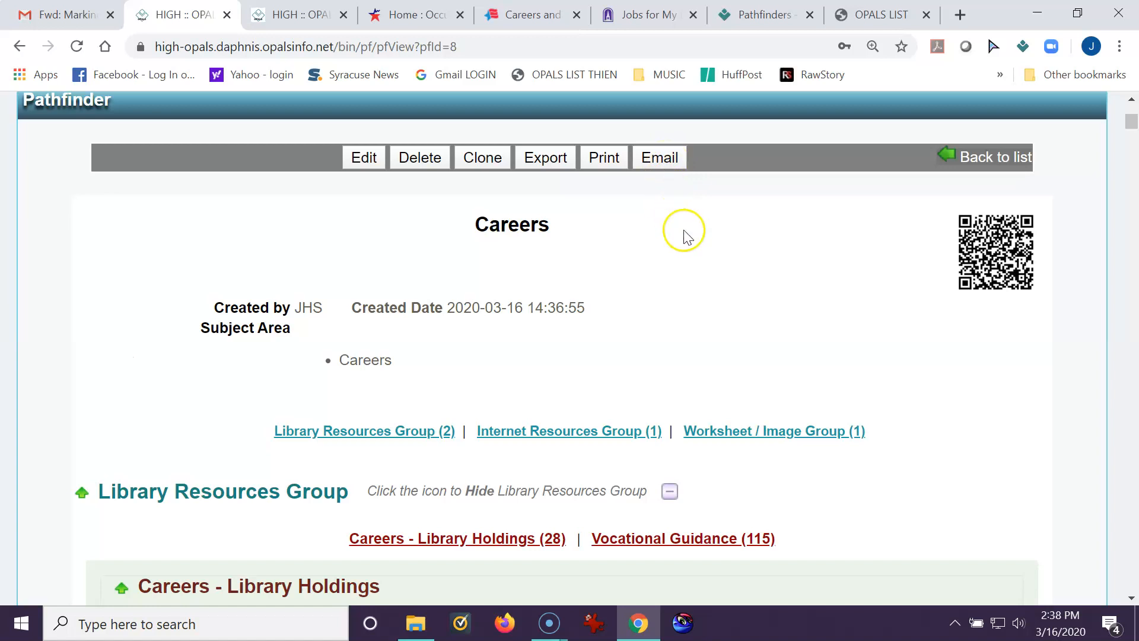
scroll(687, 235, down, 3)
scroll(686, 236, down, 1)
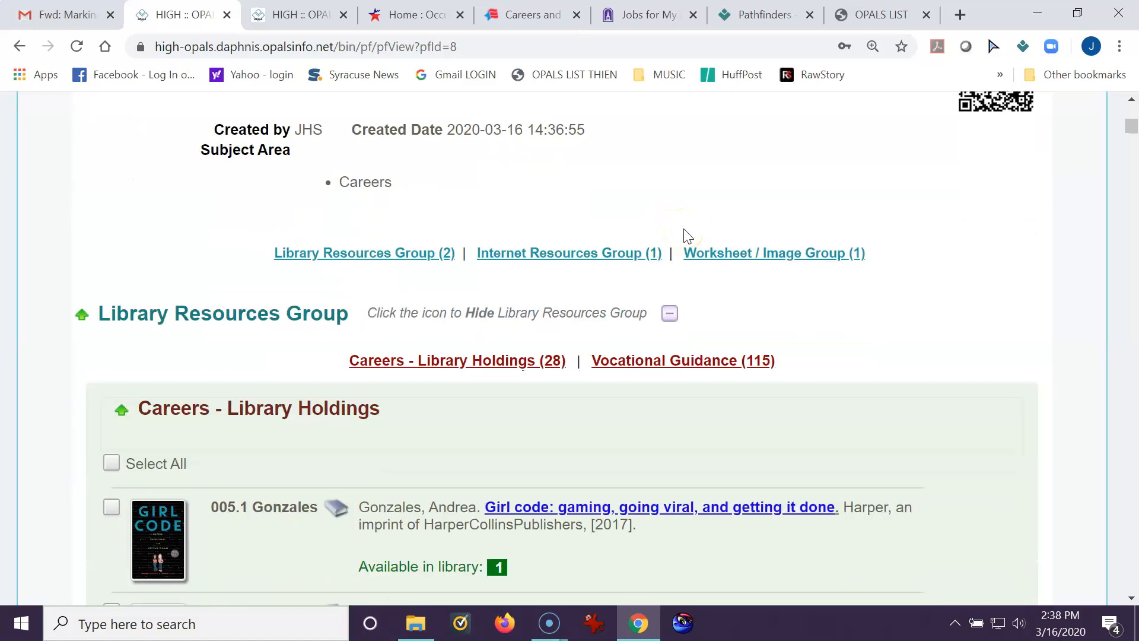
scroll(686, 236, up, 1)
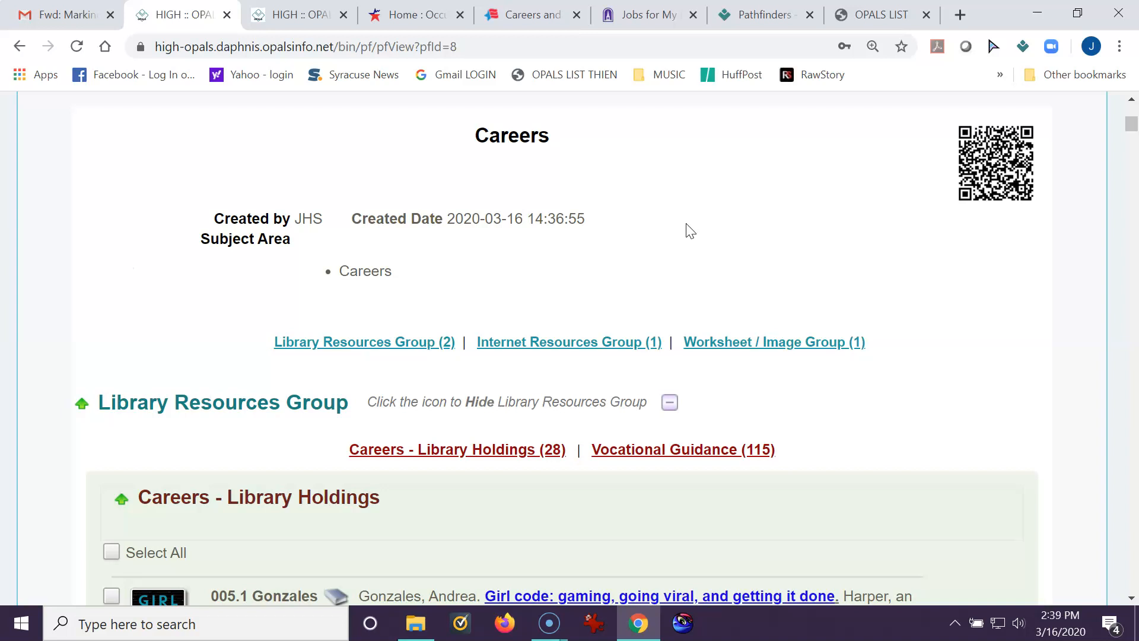
click(672, 171)
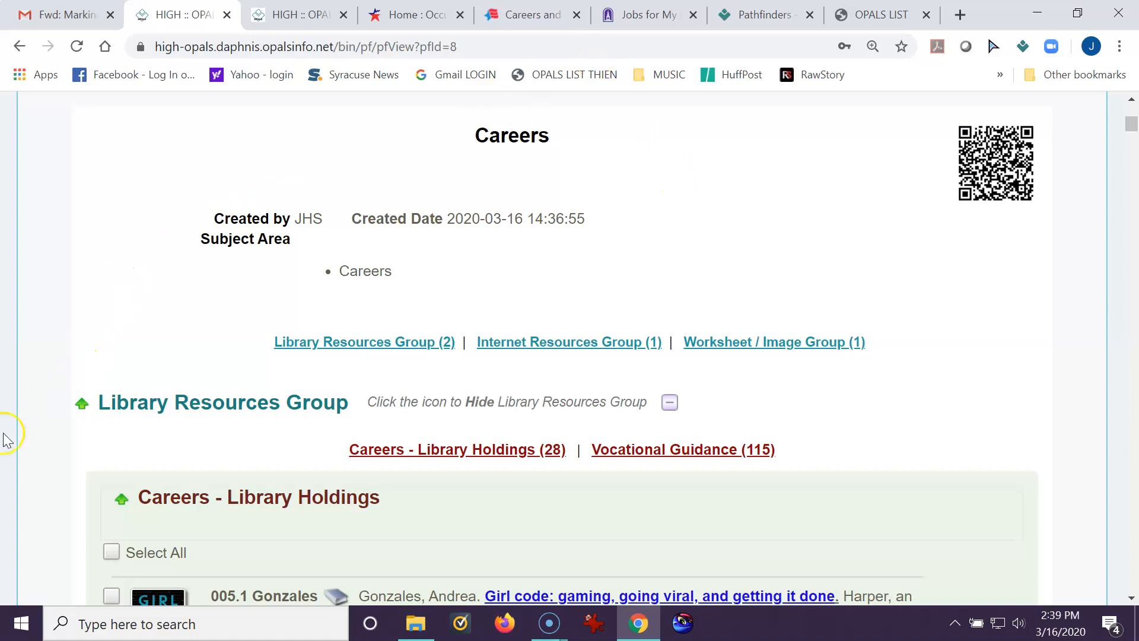